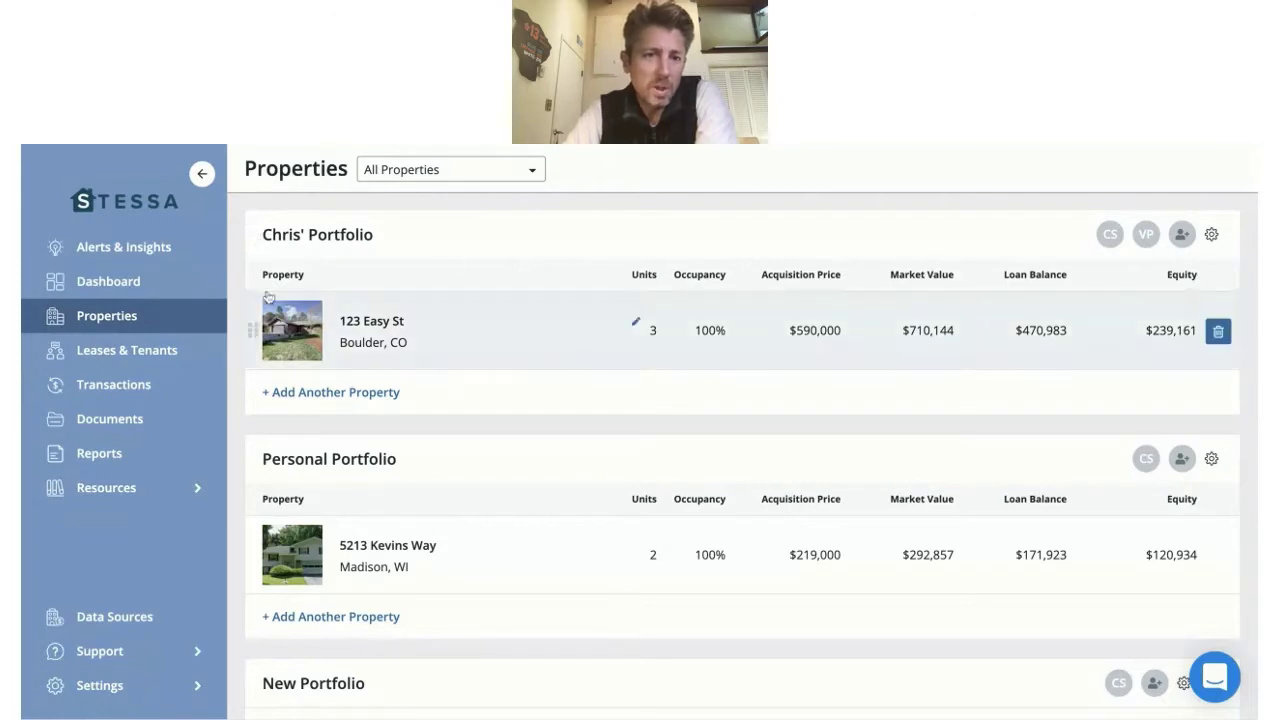
# Look over the property portfolios and view the invitation form of the first portfolio, closing it without sending an invite
pyautogui.moveTo(254, 333); pyautogui.dragTo(256, 300)
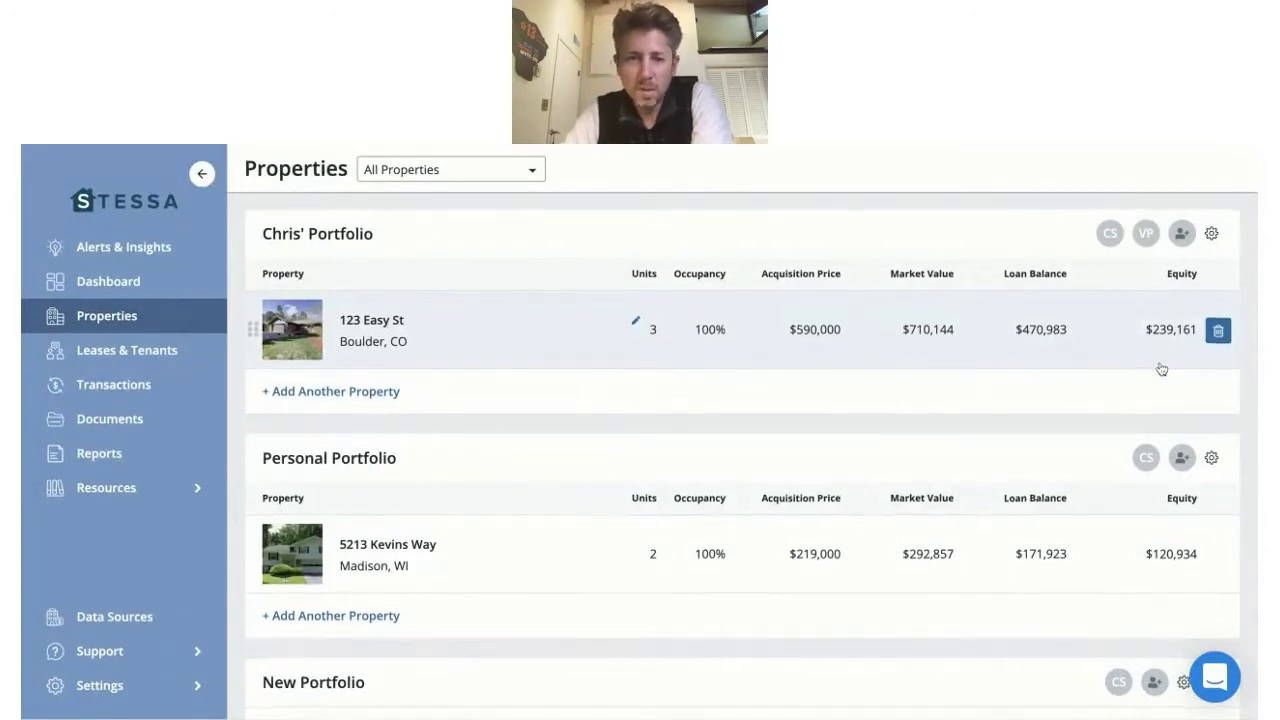
pyautogui.scroll(-2, 1161, 369)
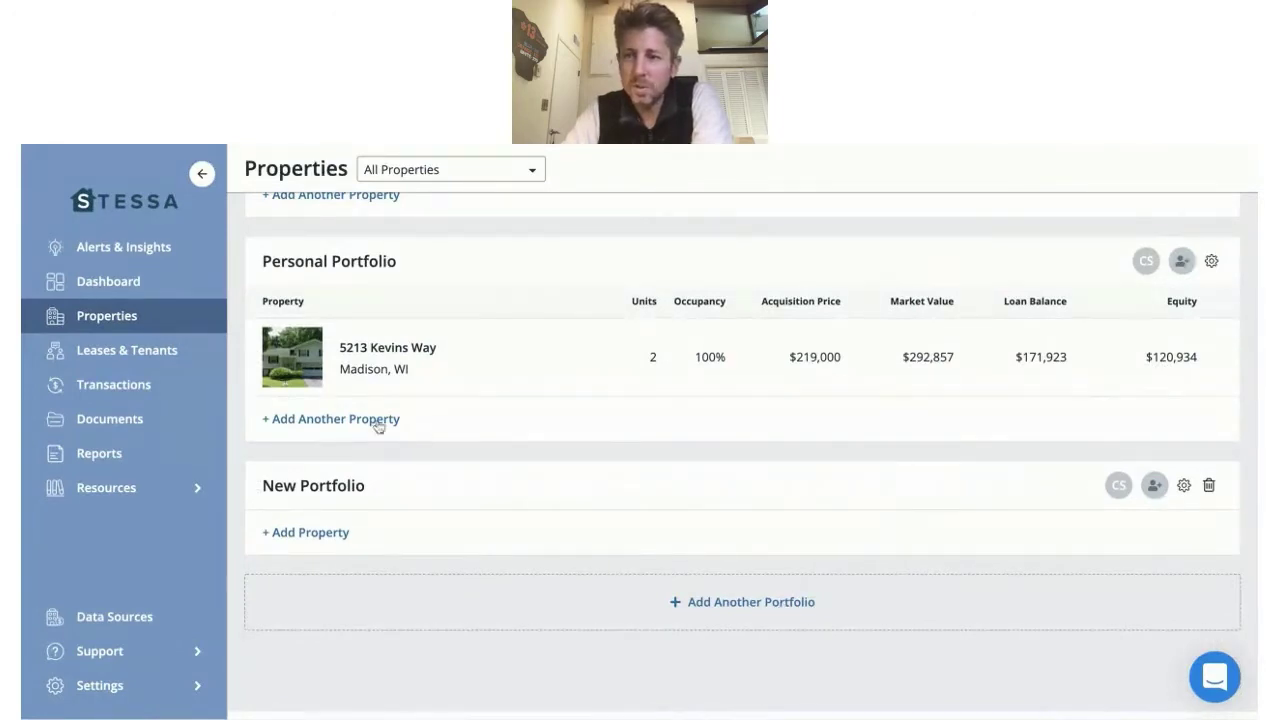
pyautogui.scroll(2, 1077, 397)
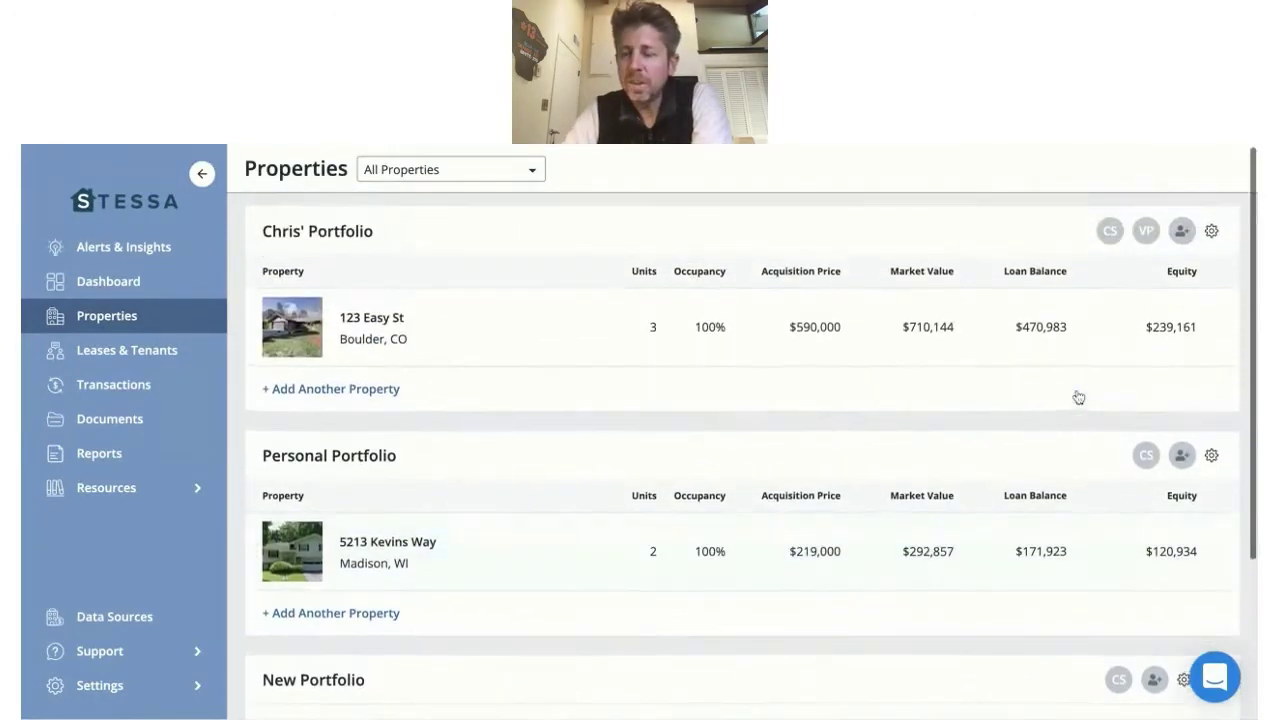
pyautogui.moveTo(1140, 328)
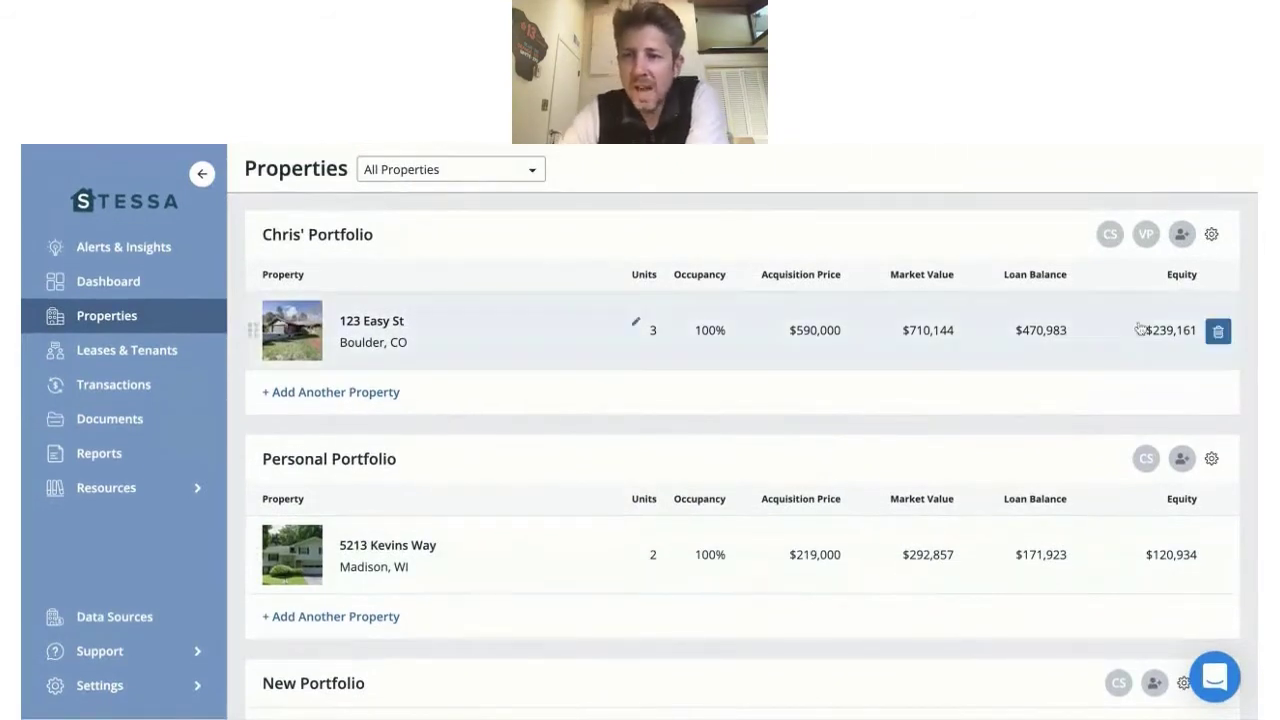
pyautogui.click(1183, 236)
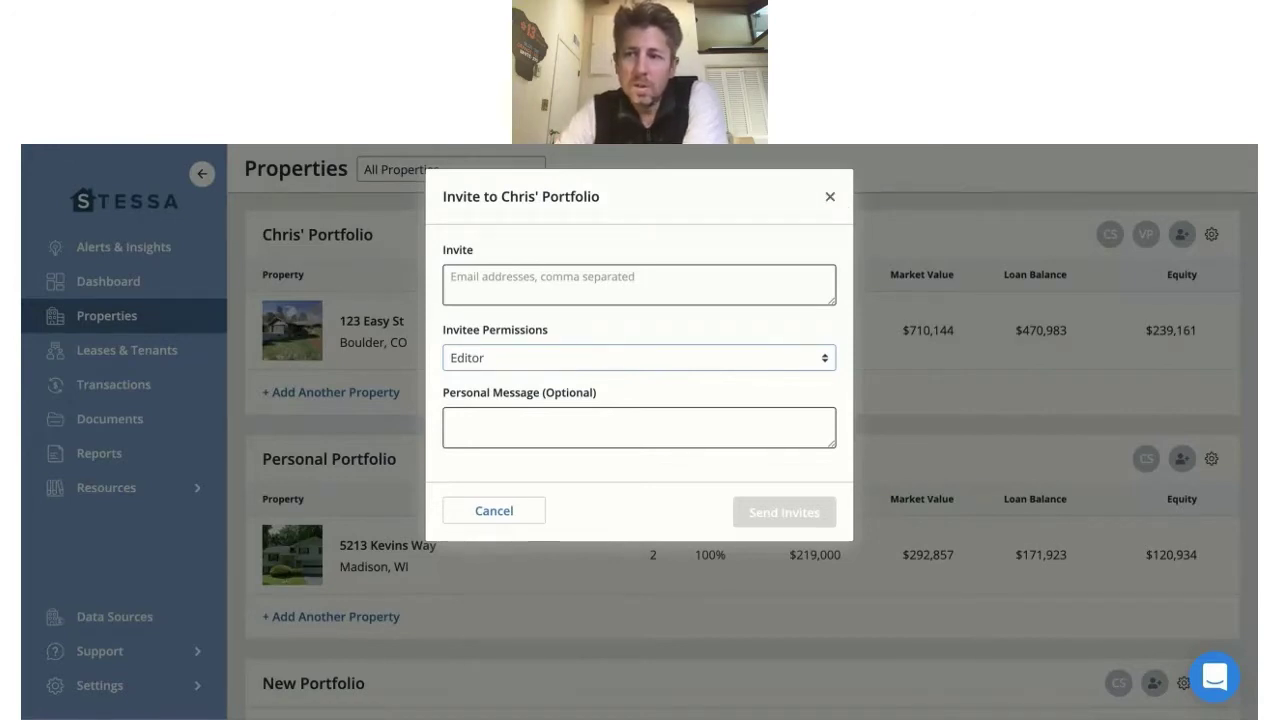
pyautogui.click(830, 196)
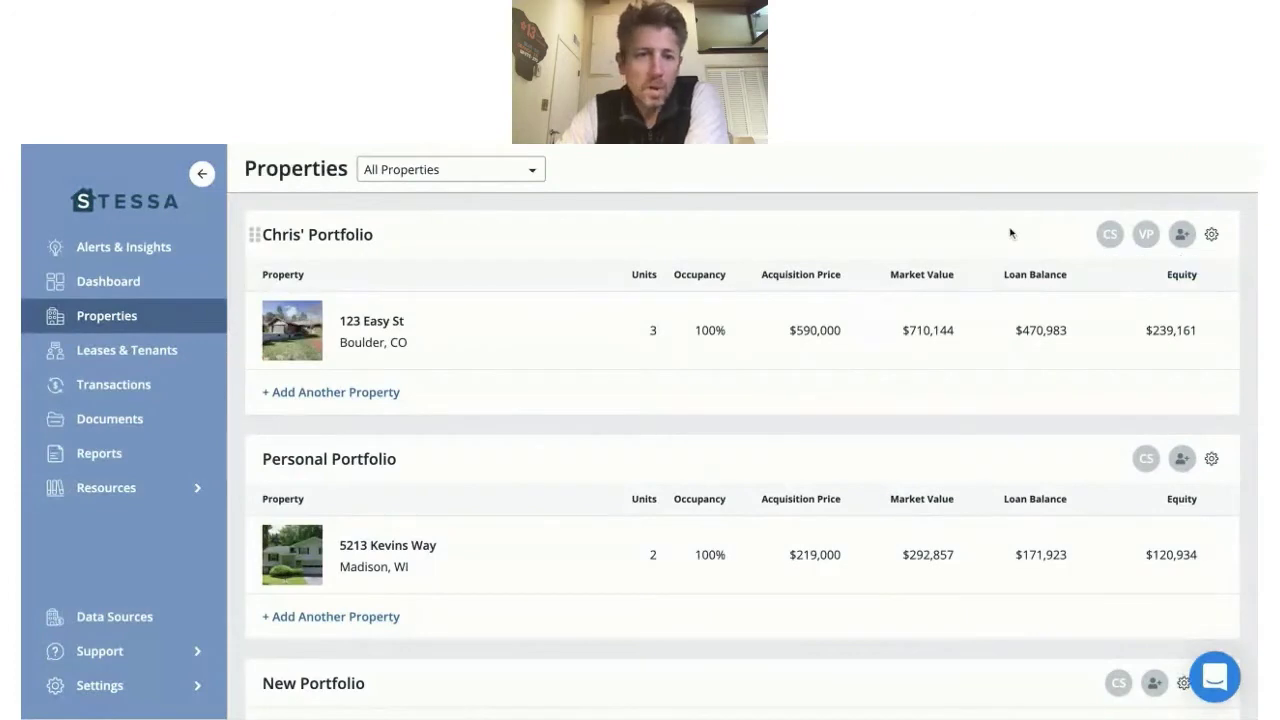
# Open the details of the Boulder, CO property and update its valuation with the Zillow Zestimate
pyautogui.click(300, 331)
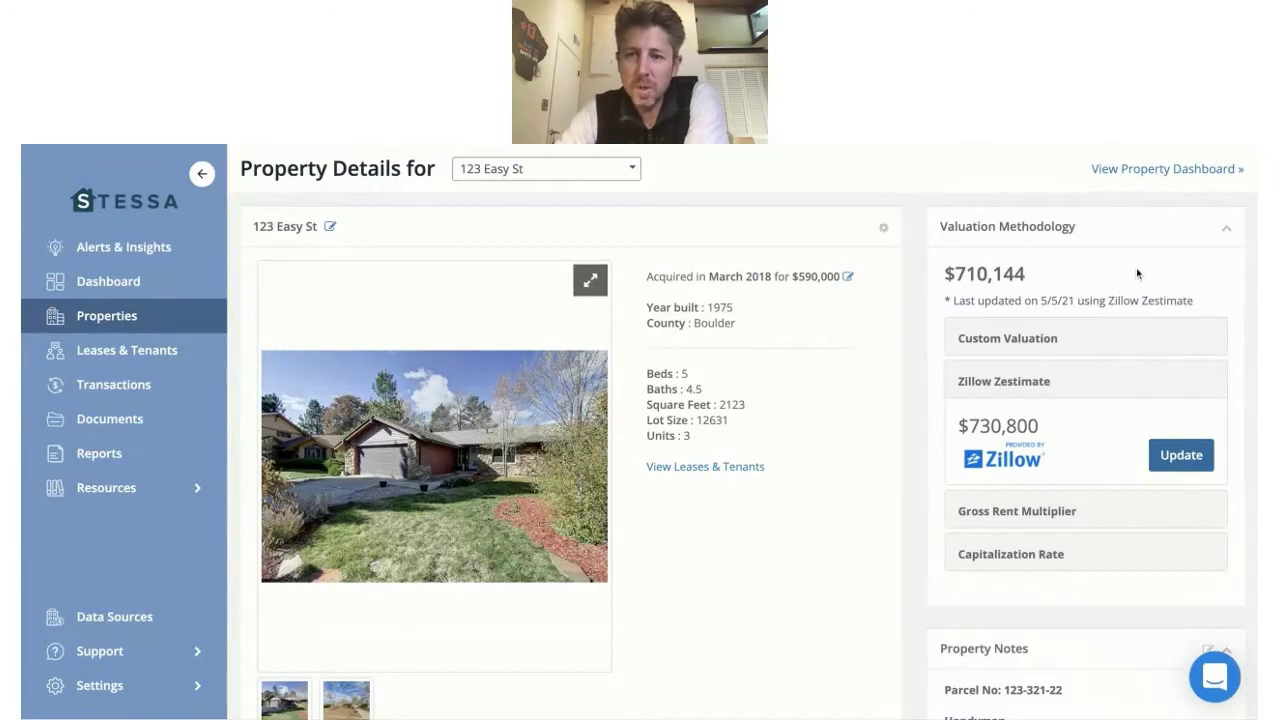
pyautogui.scroll(-1, 1085, 280)
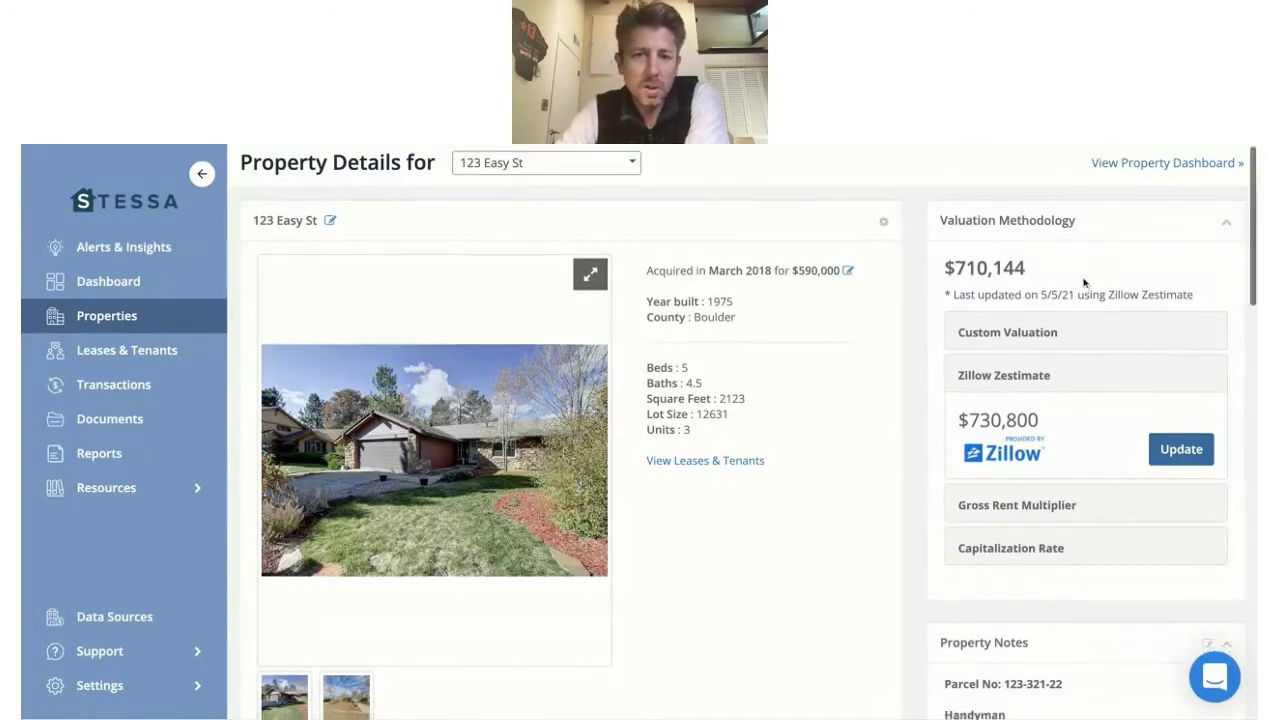
pyautogui.scroll(1, 1083, 284)
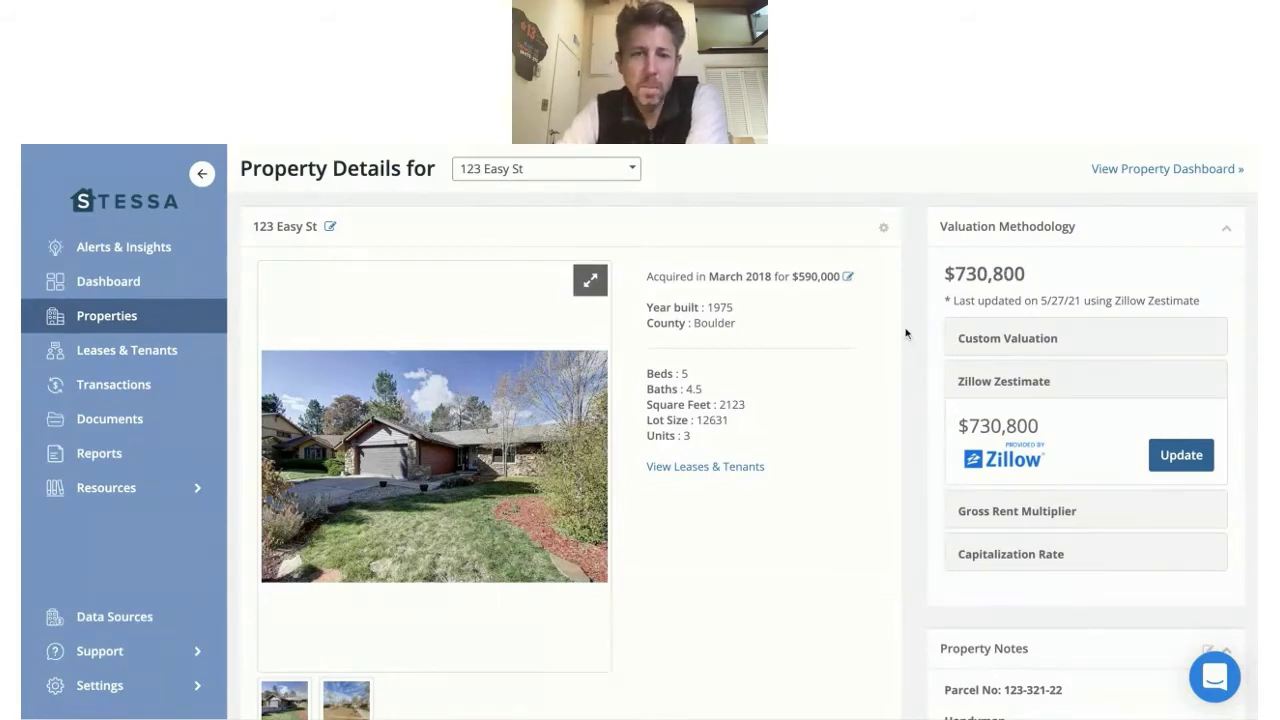
# Examine the Boulder property's photos, property notes, monthly expenses with pro forma amounts, and capital expenses
pyautogui.scroll(-3, 823, 486)
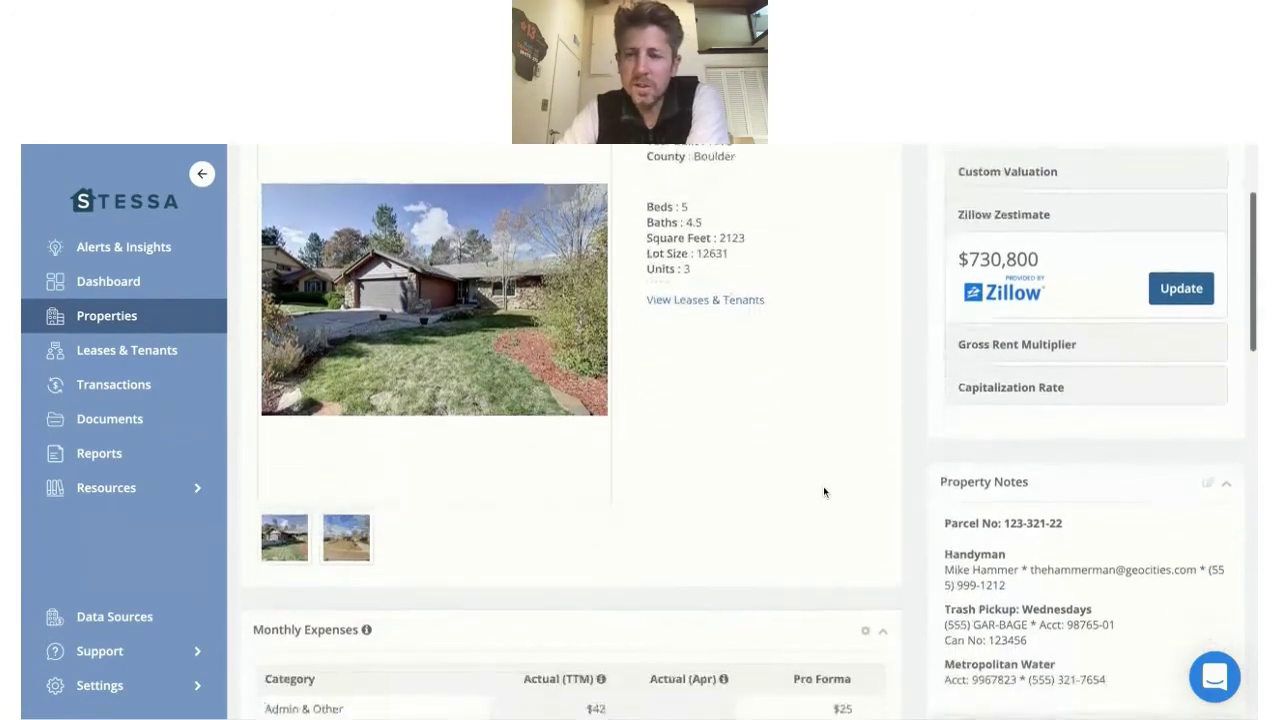
pyautogui.scroll(-2, 823, 486)
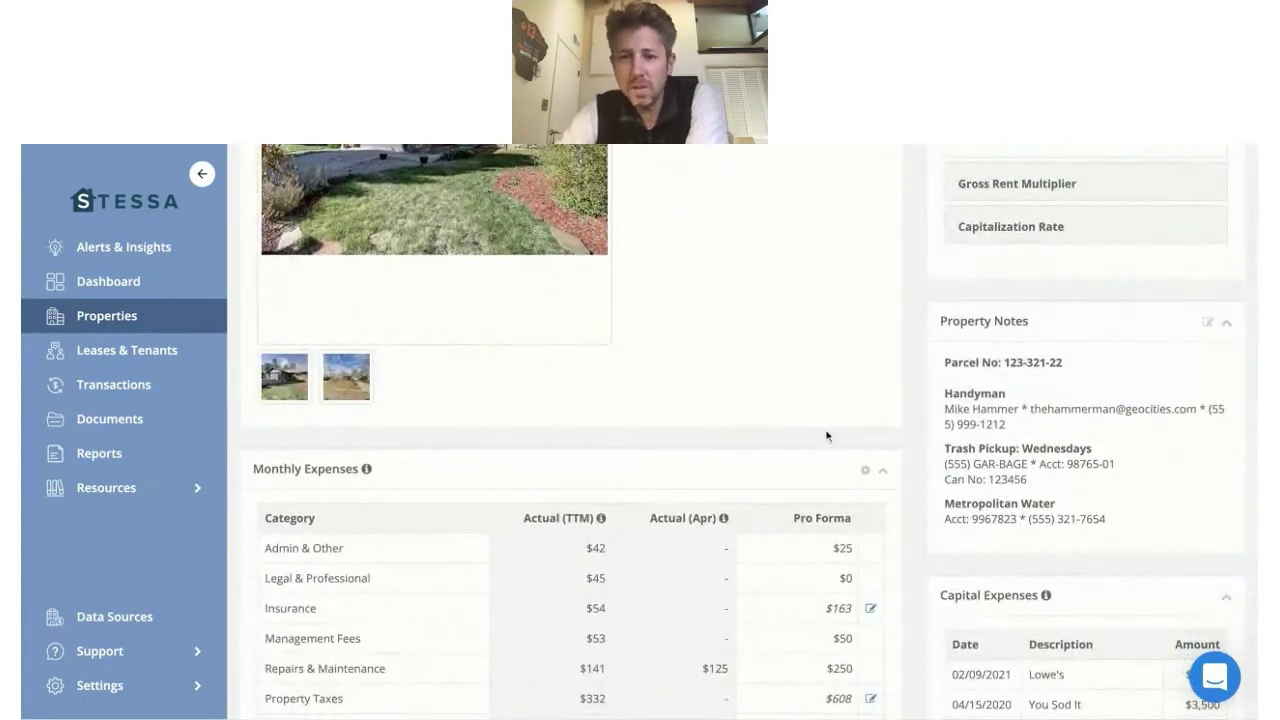
pyautogui.scroll(3, 821, 406)
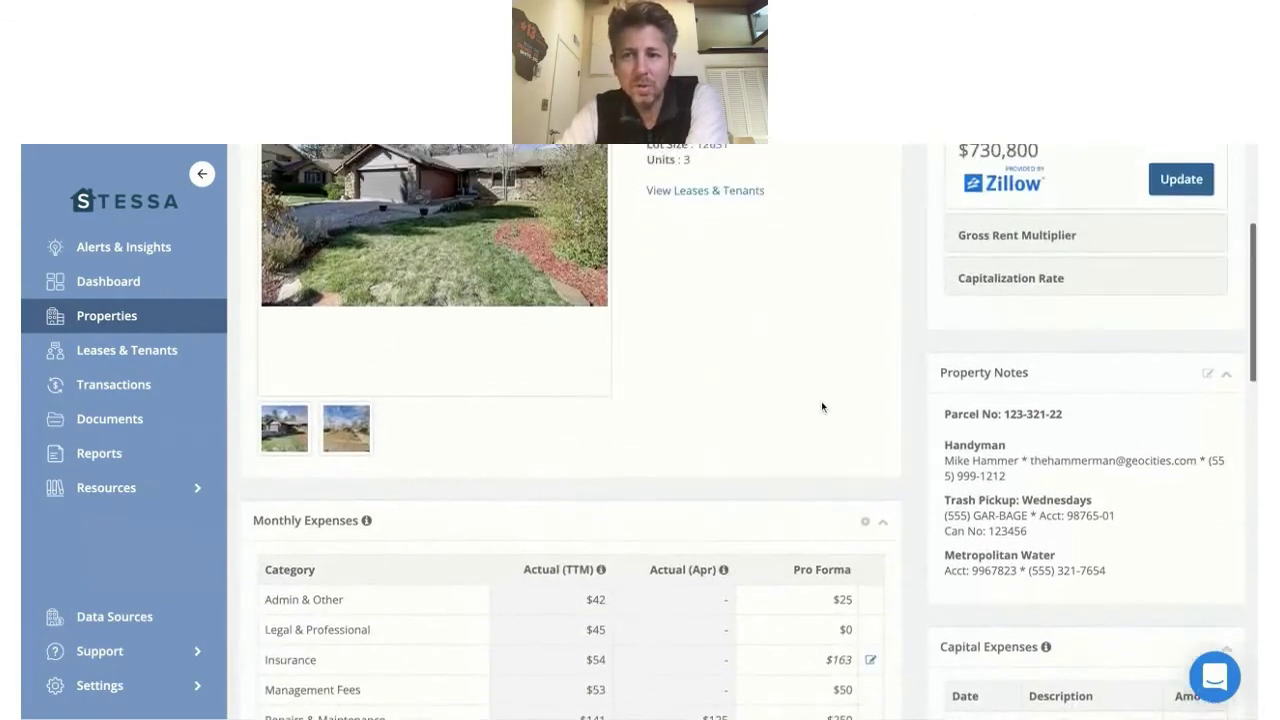
pyautogui.scroll(-4, 822, 406)
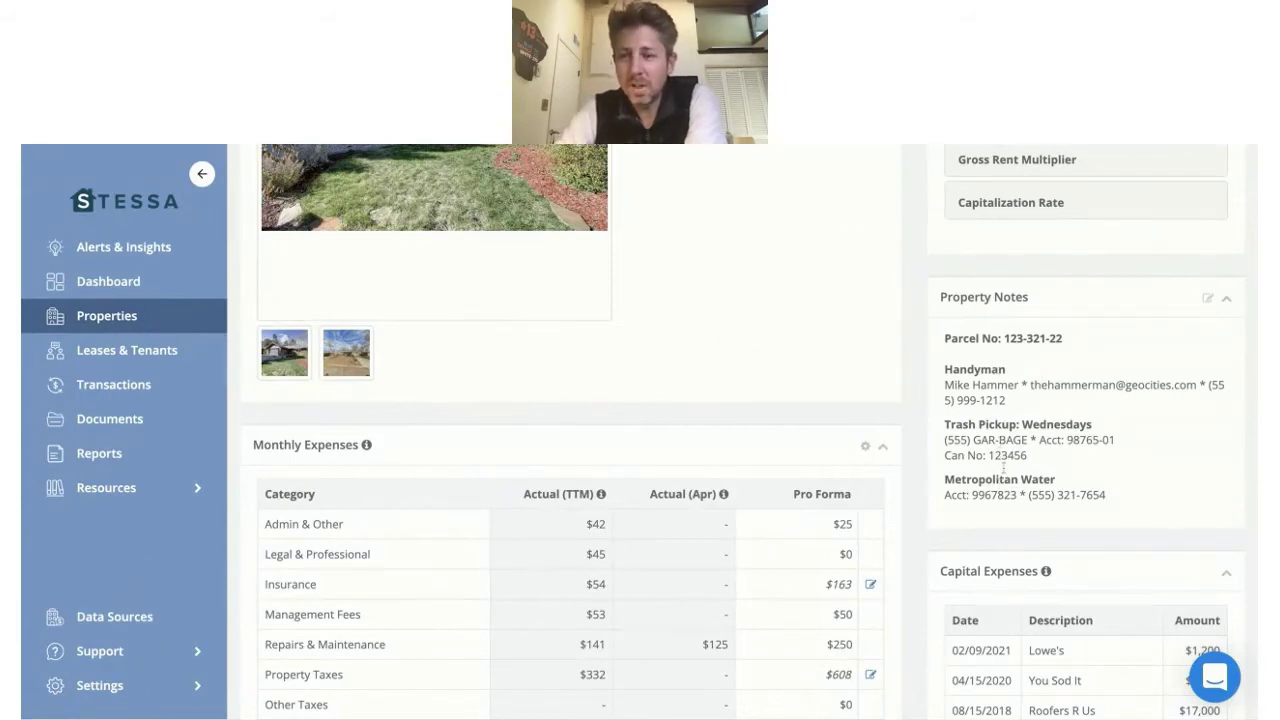
pyautogui.scroll(-1, 1099, 424)
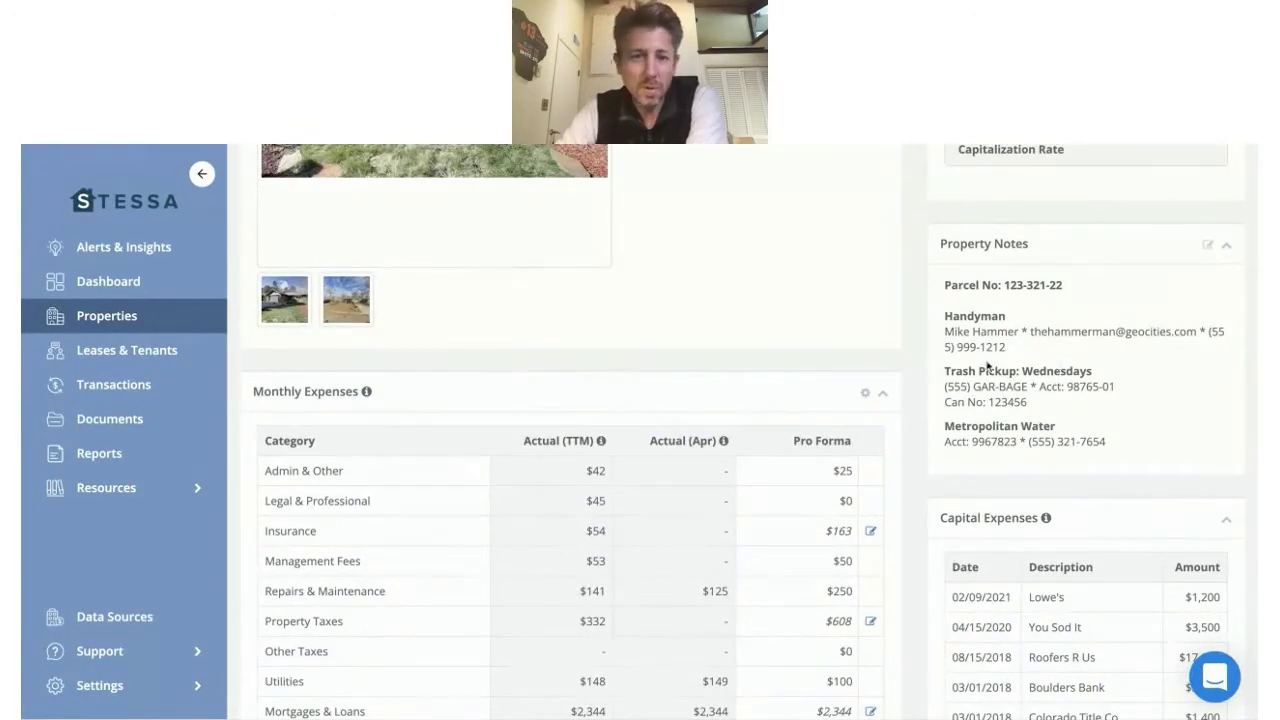
pyautogui.scroll(-1, 919, 358)
pyautogui.scroll(-4, 919, 358)
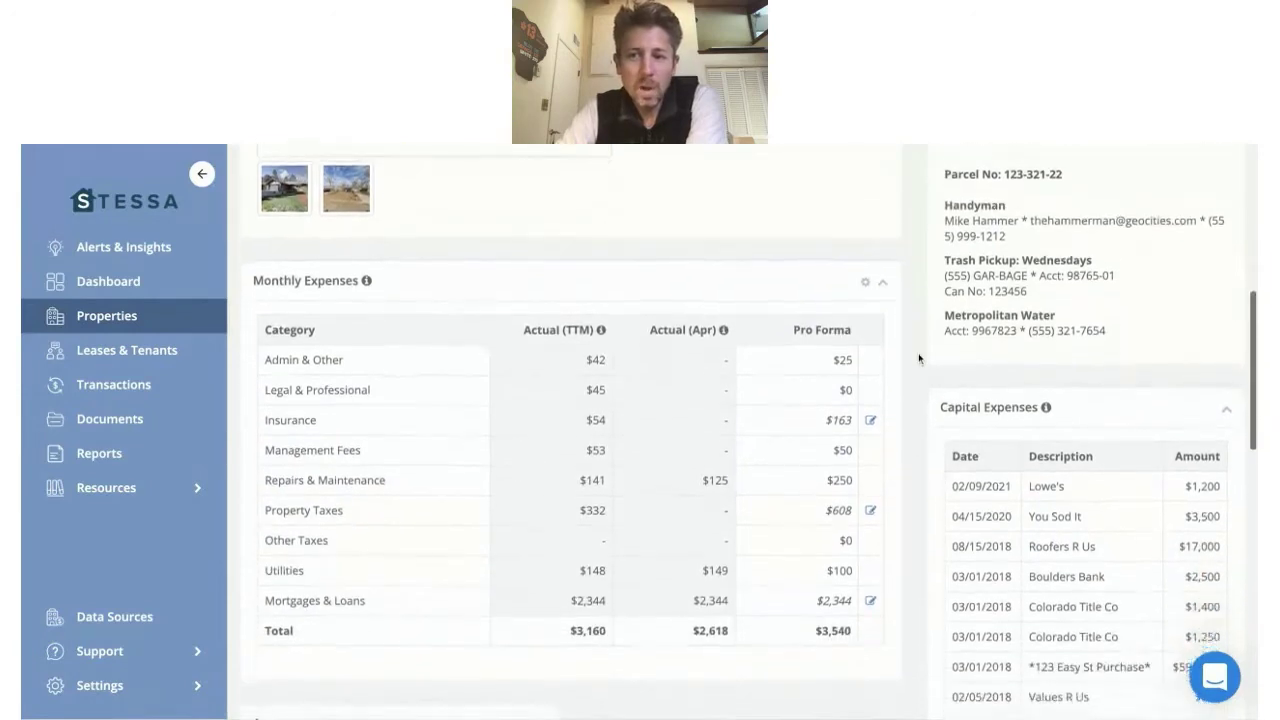
pyautogui.scroll(-1, 919, 358)
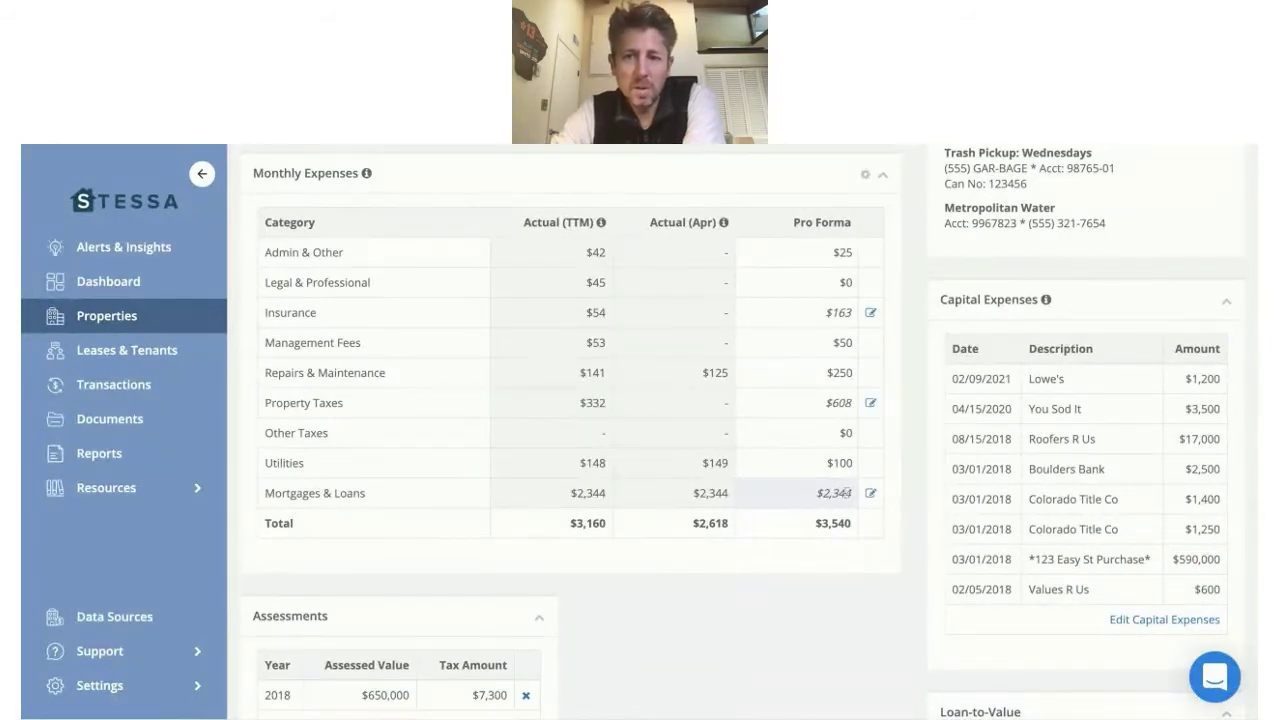
pyautogui.scroll(1, 790, 460)
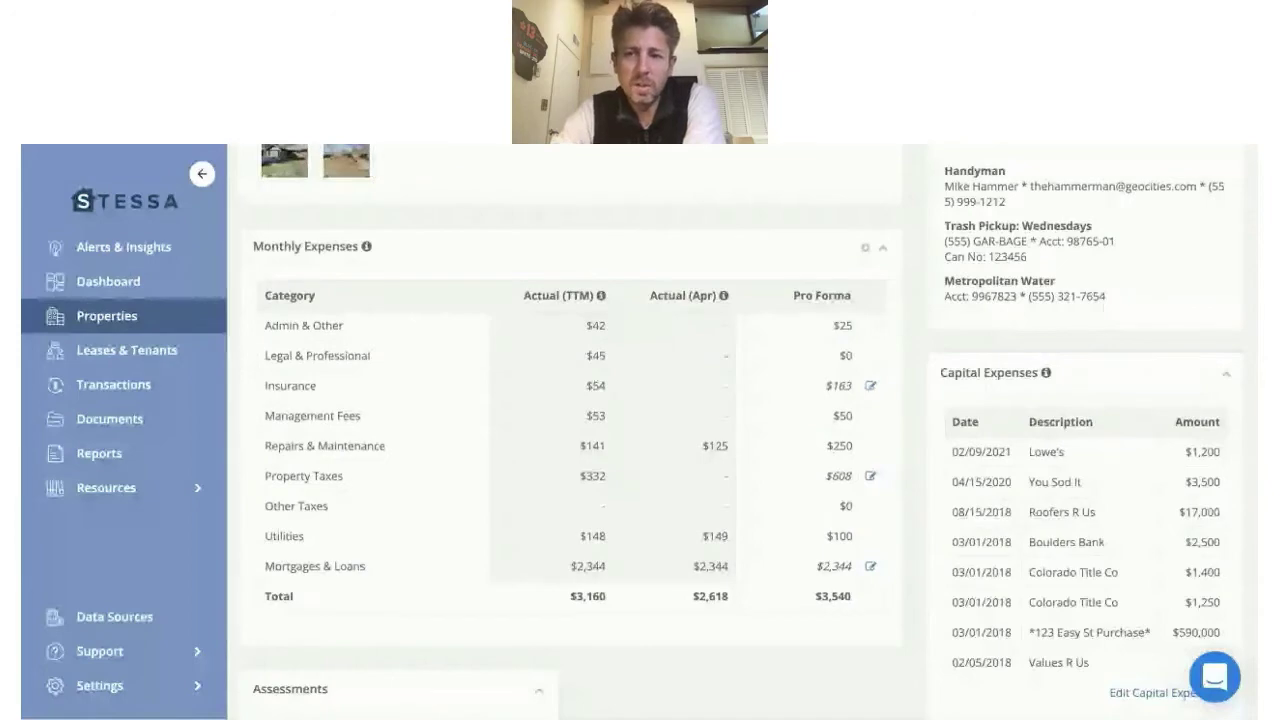
pyautogui.scroll(1, 776, 290)
pyautogui.scroll(8, 775, 290)
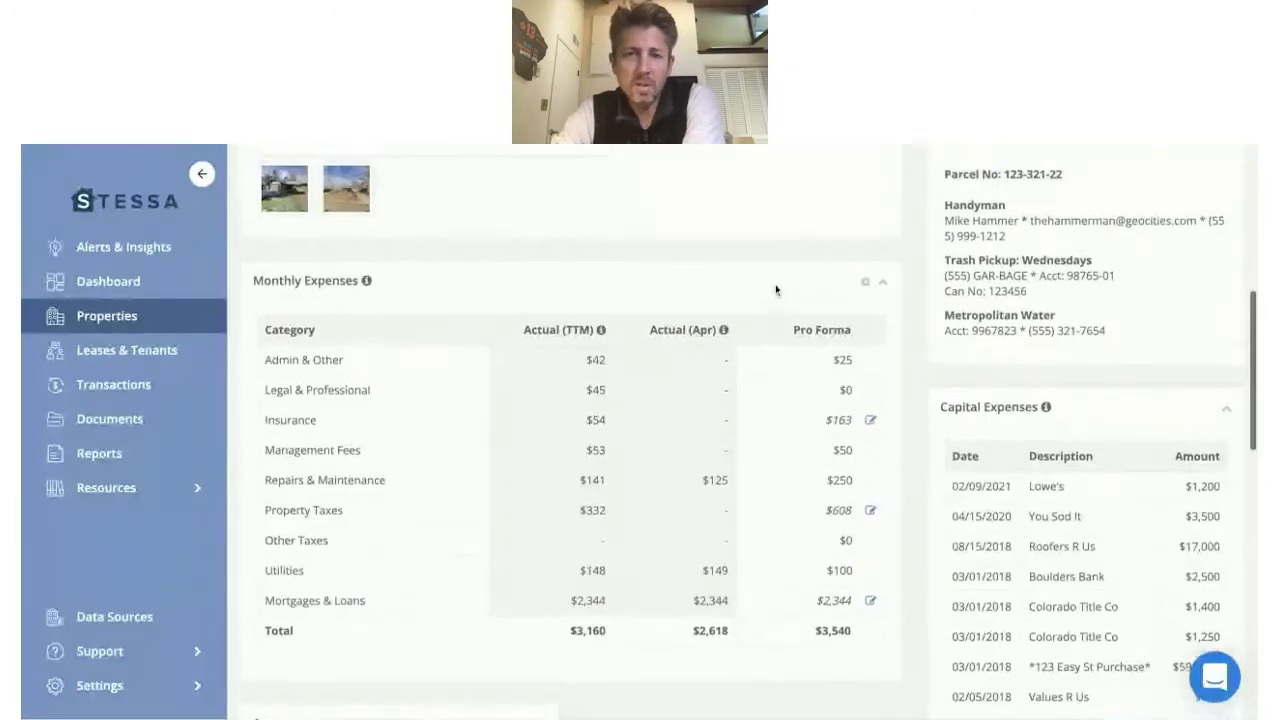
pyautogui.scroll(3, 700, 300)
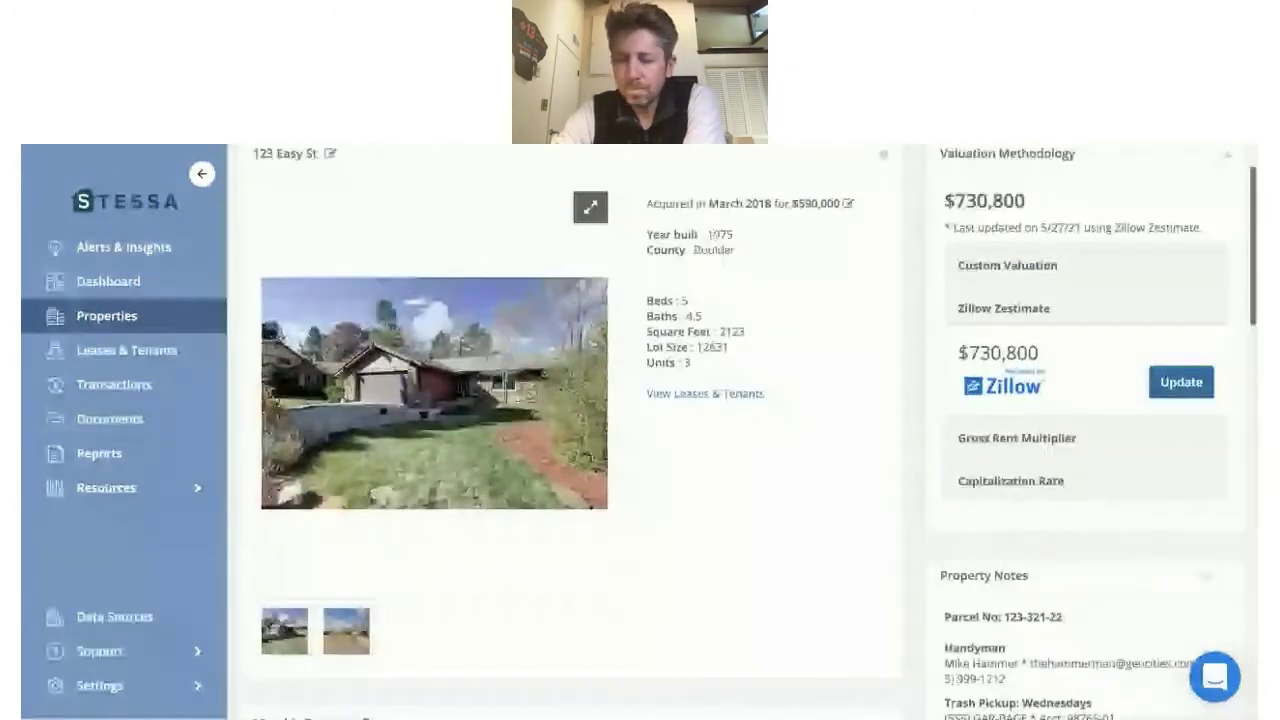
# Switch to the details of the property in the Personal Portfolio and update its valuation with the Zillow Zestimate
pyautogui.click(630, 170)
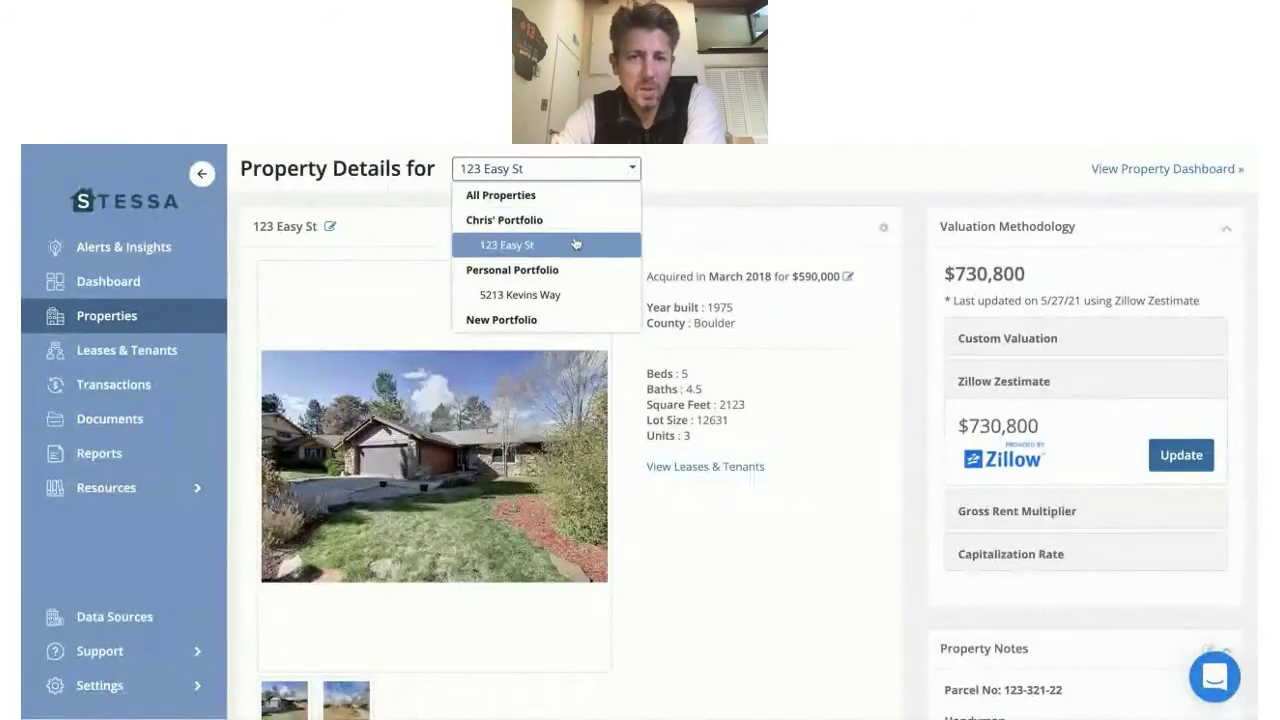
pyautogui.click(564, 296)
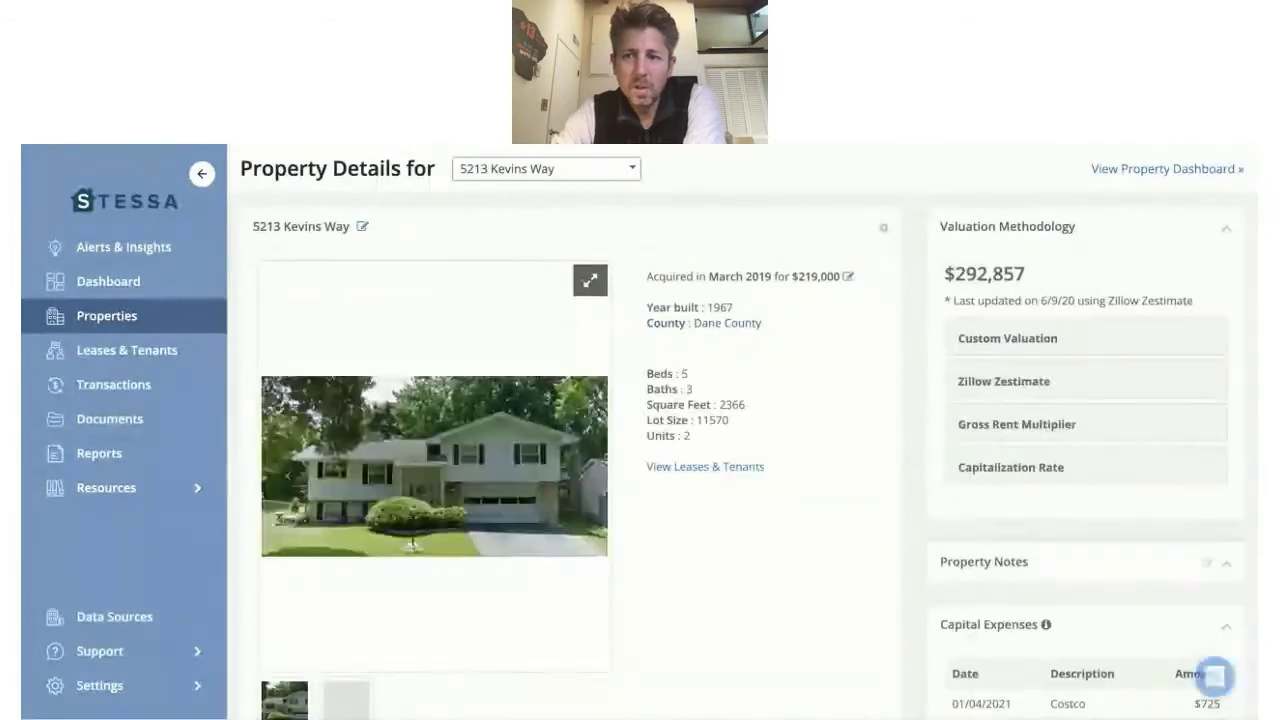
pyautogui.click(1014, 381)
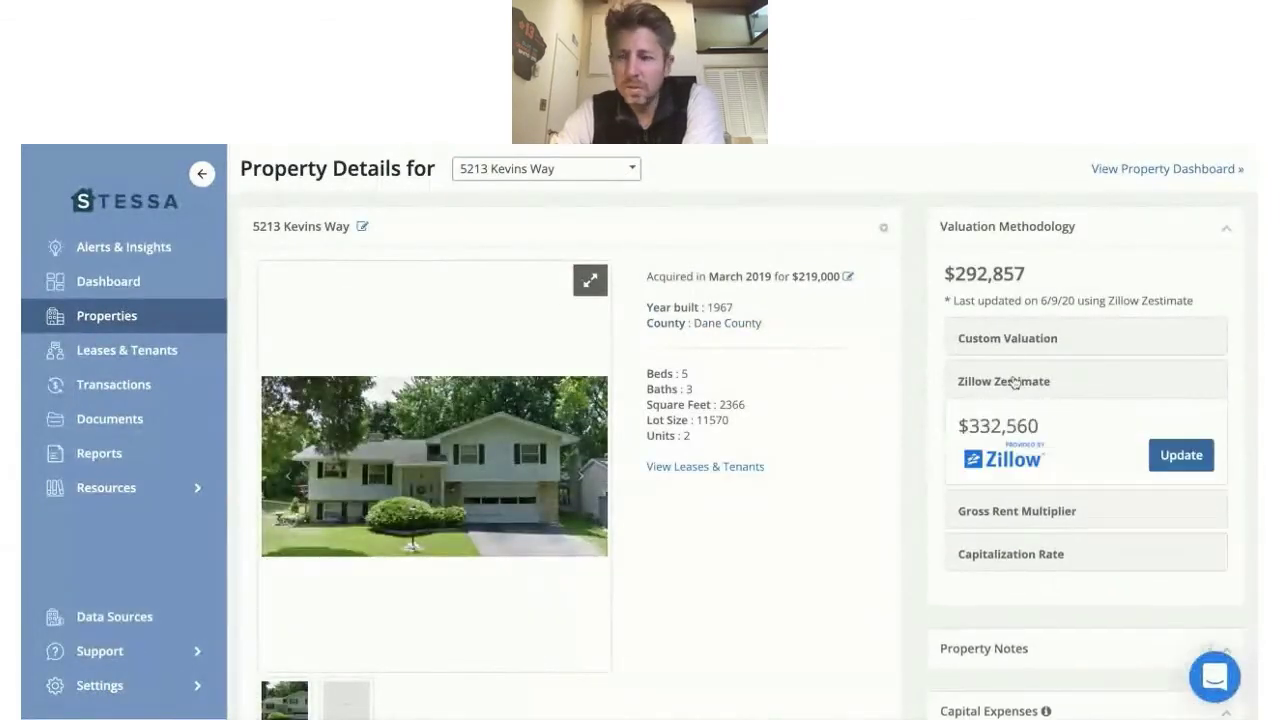
pyautogui.click(1183, 455)
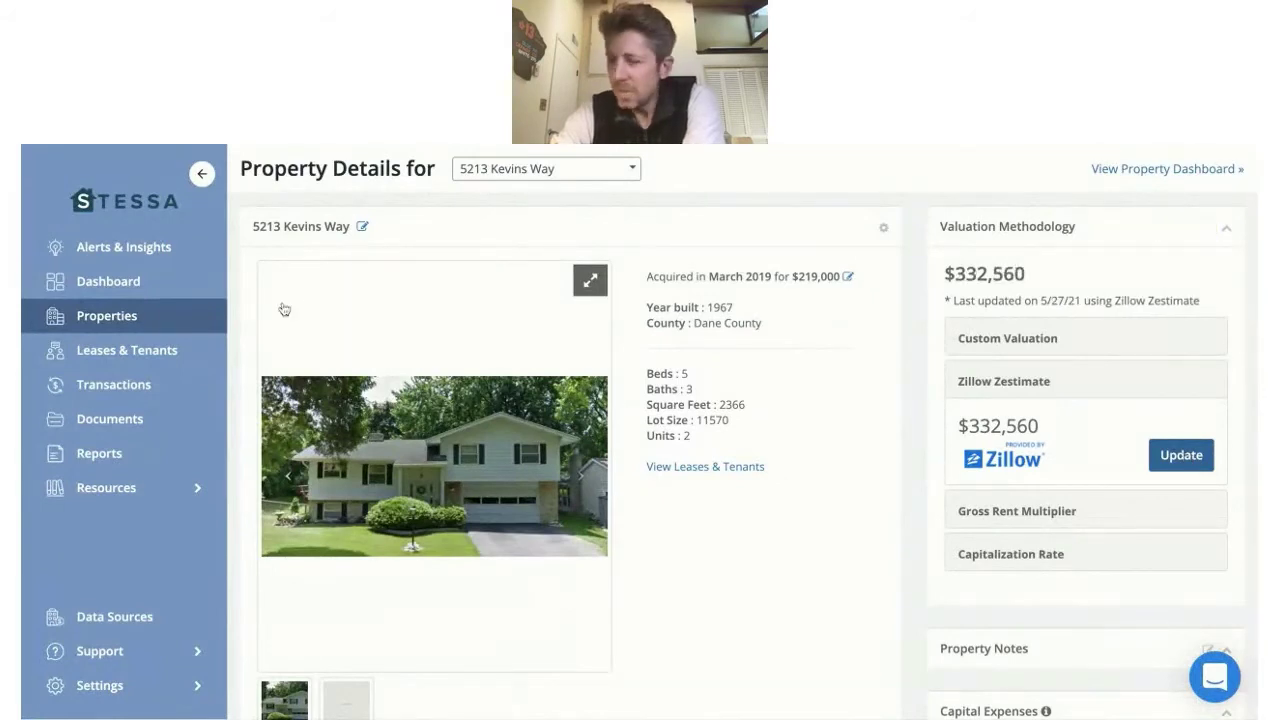
# Go to Leases & Tenants, view the unit and rent roll options for the first property, and look over all units
pyautogui.click(127, 350)
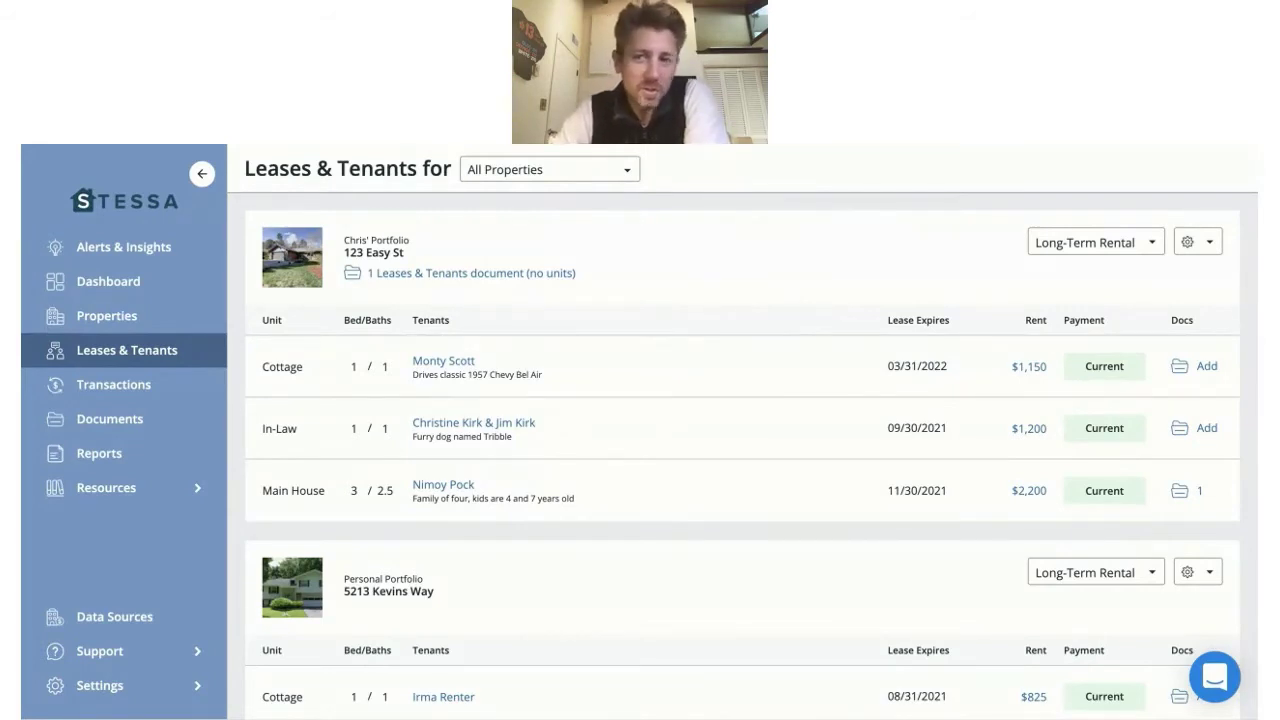
pyautogui.click(1216, 240)
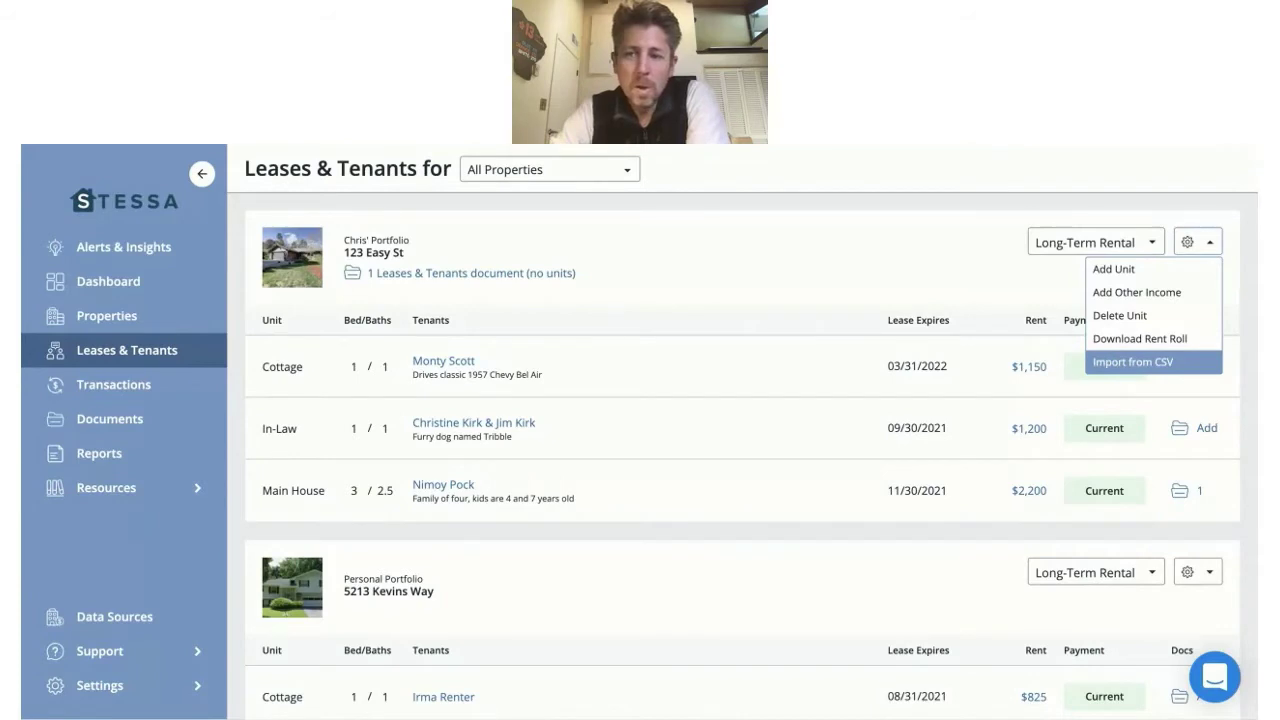
pyautogui.click(867, 266)
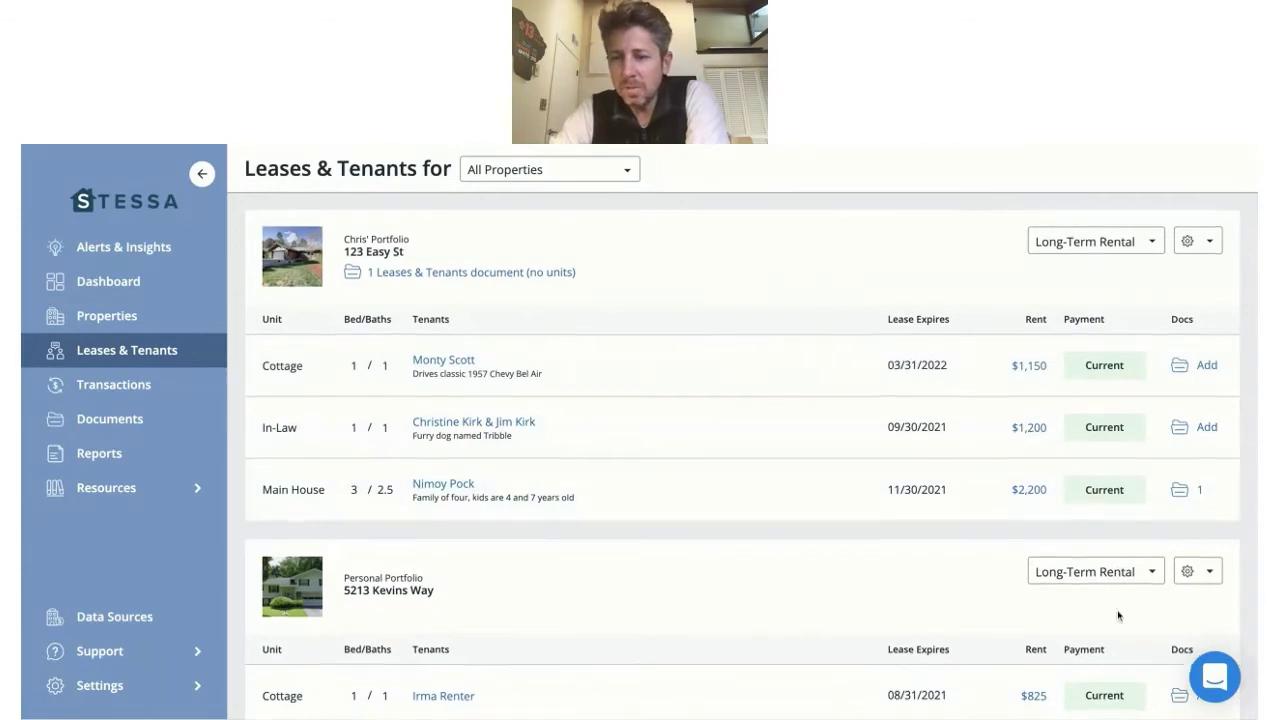
pyautogui.scroll(-3, 1118, 615)
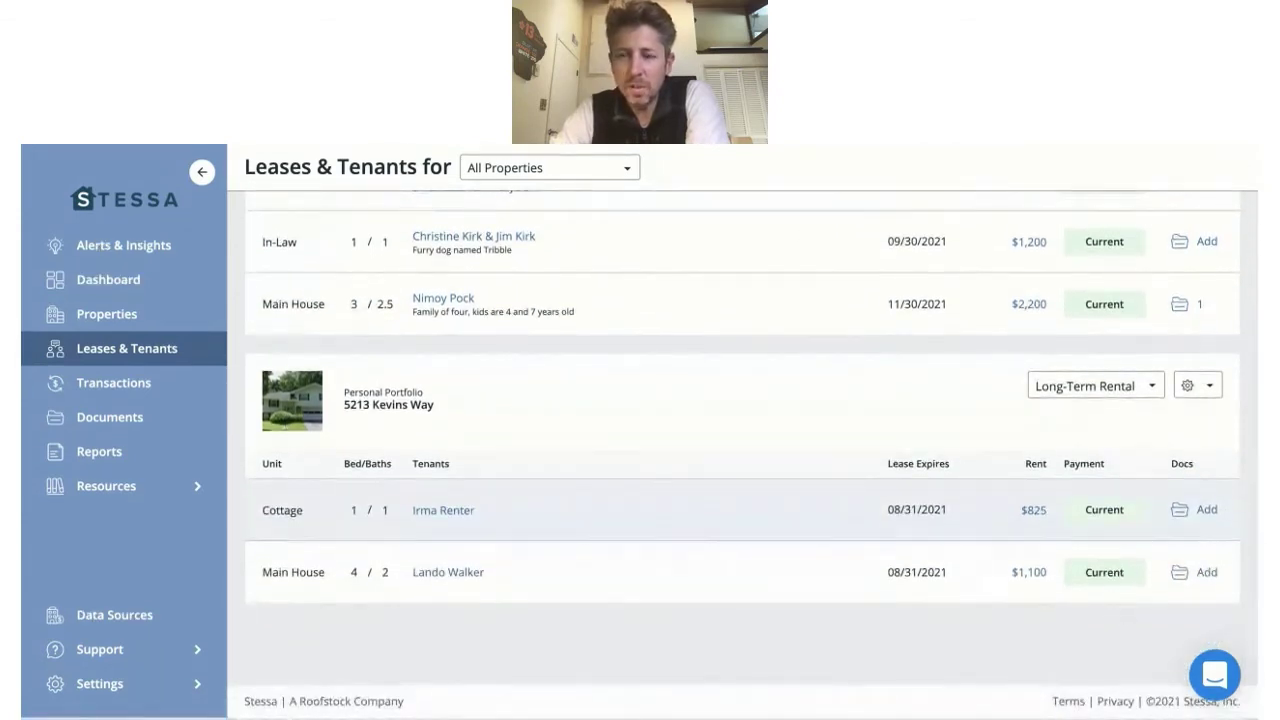
pyautogui.scroll(4, 742, 454)
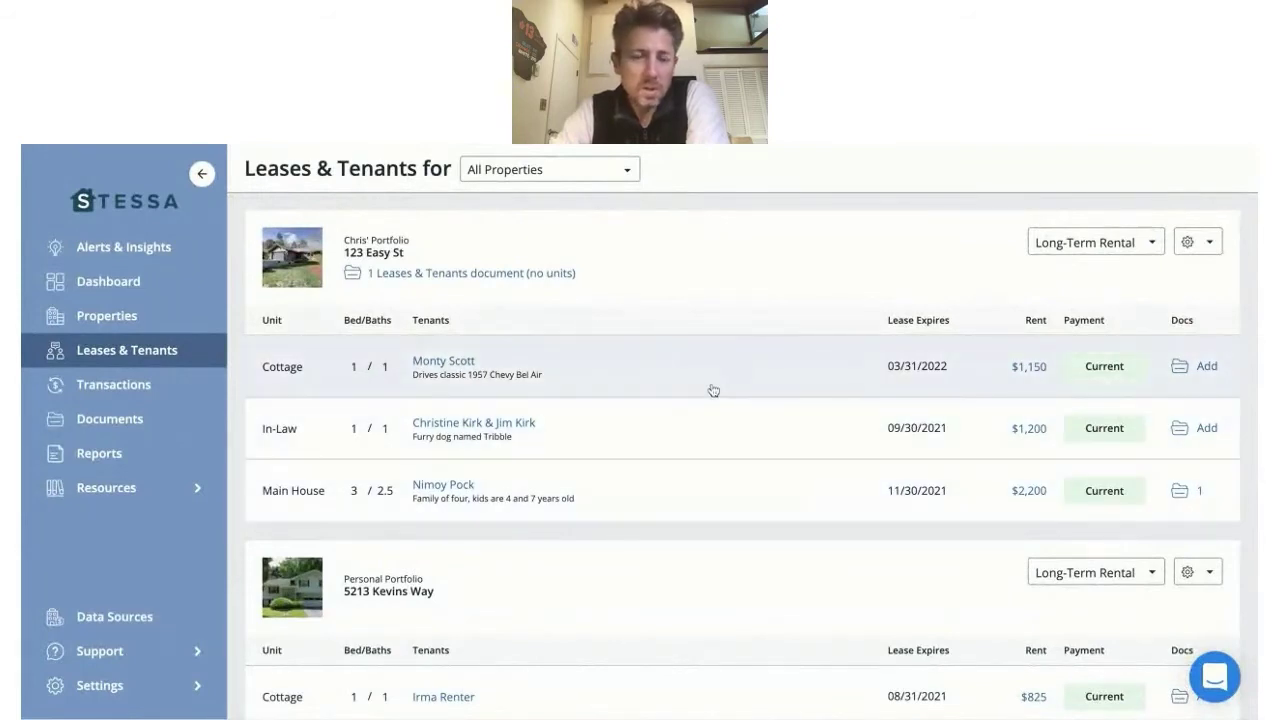
# Open the Cottage unit of the first property and examine its tenant details, rent history, security deposit and payment ledger
pyautogui.click(713, 390)
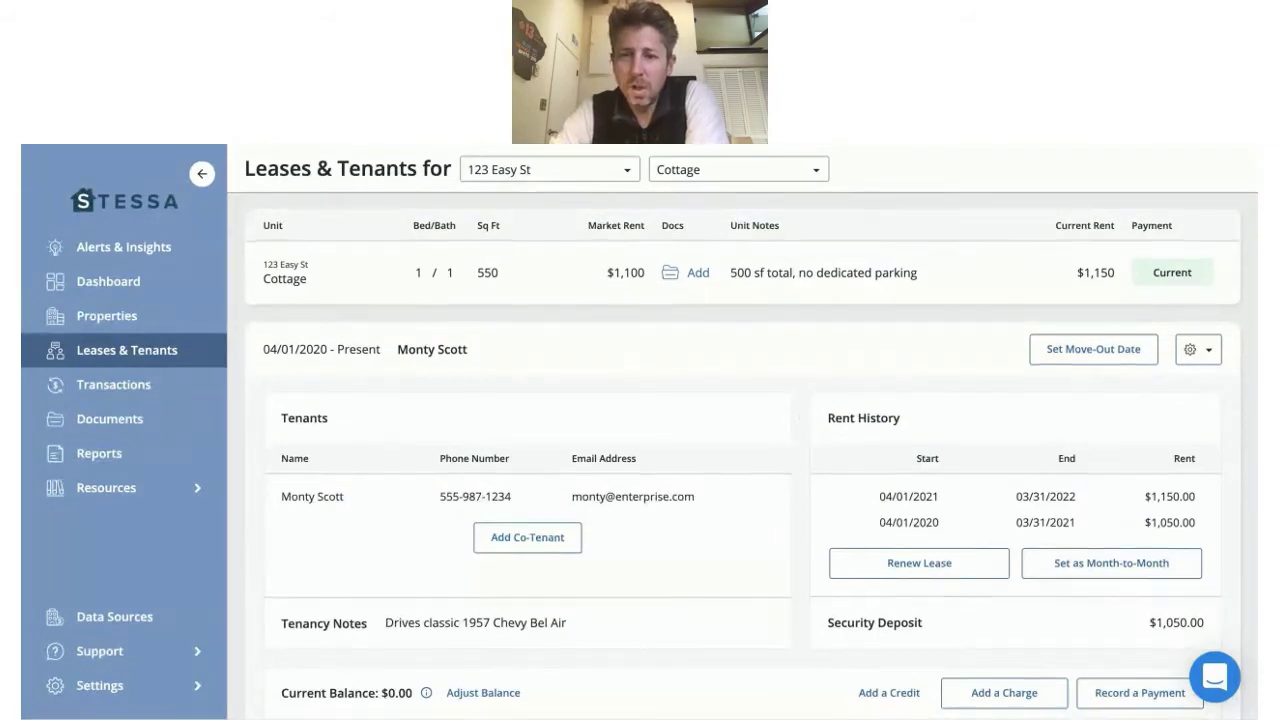
pyautogui.scroll(-2, 801, 422)
pyautogui.scroll(-3, 743, 456)
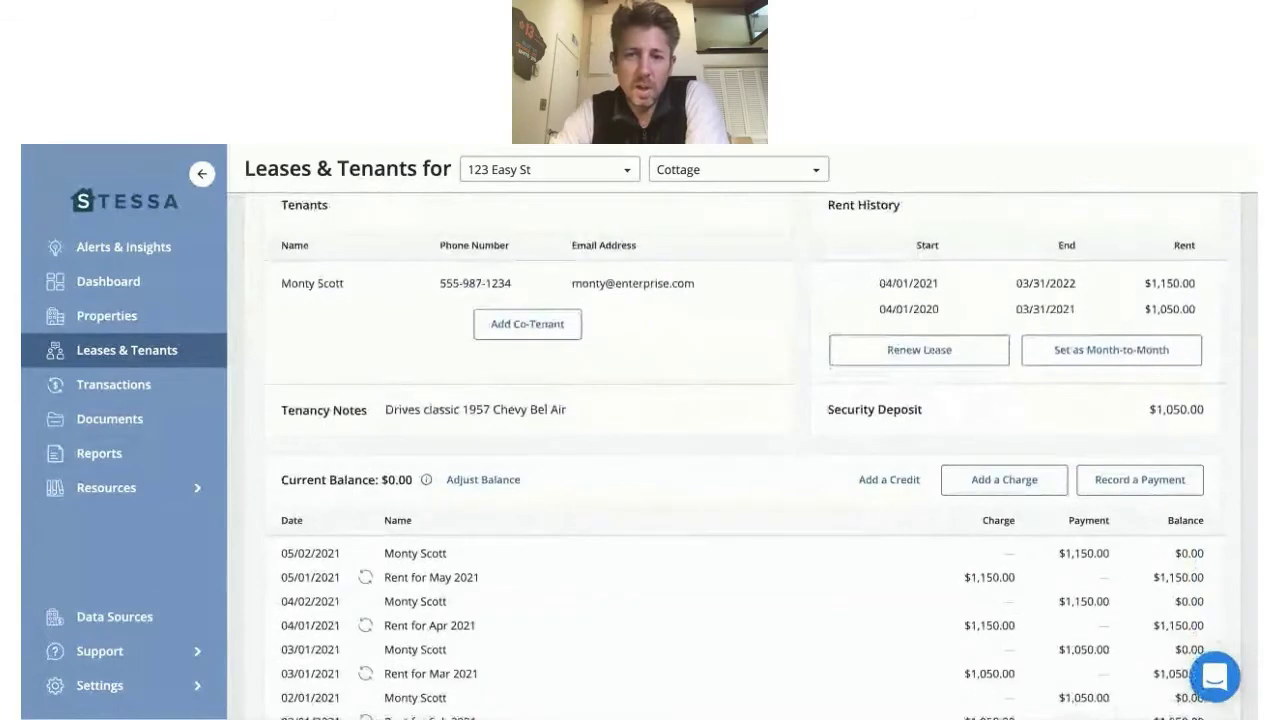
pyautogui.scroll(3, 743, 456)
pyautogui.scroll(3, 743, 456)
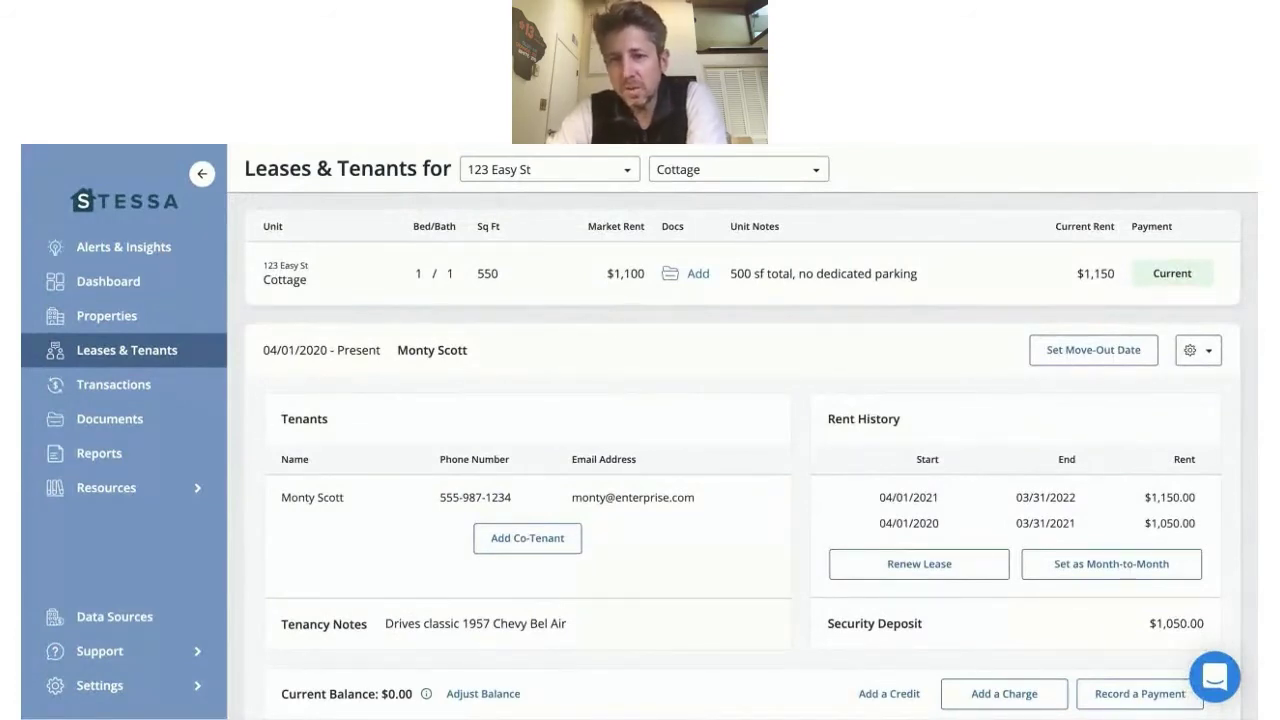
pyautogui.scroll(-1, 740, 430)
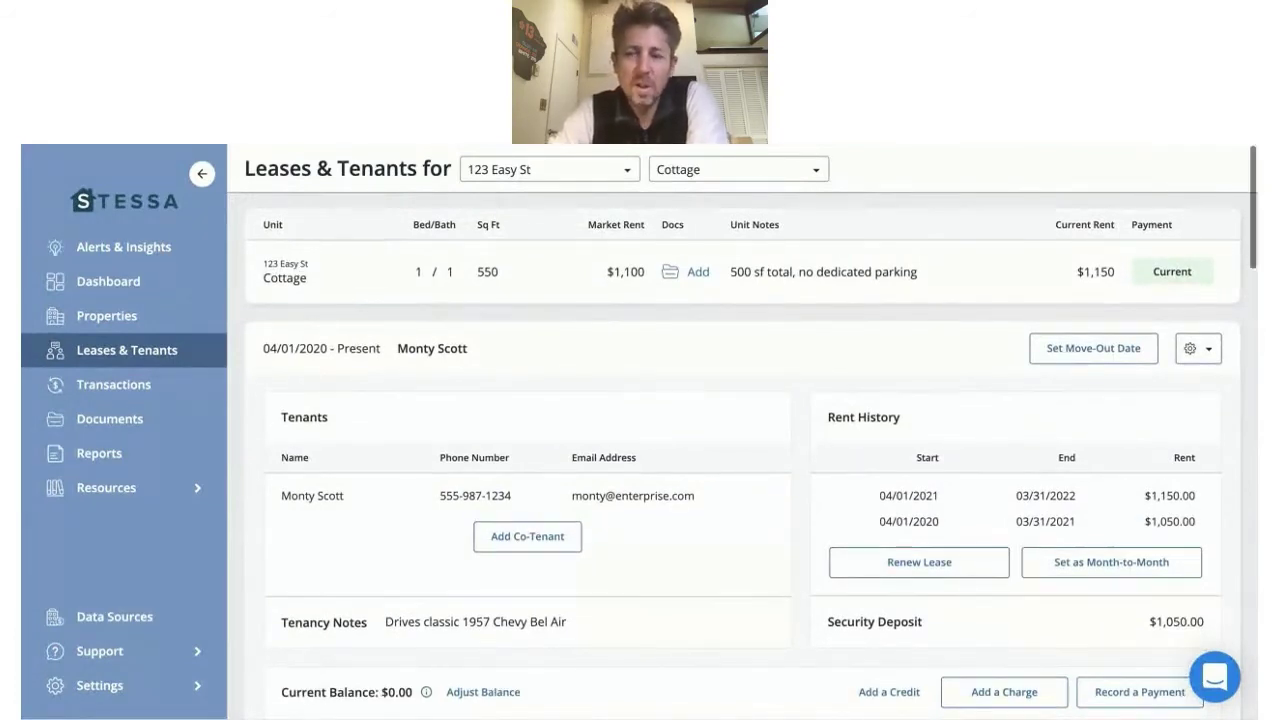
pyautogui.scroll(-1, 740, 430)
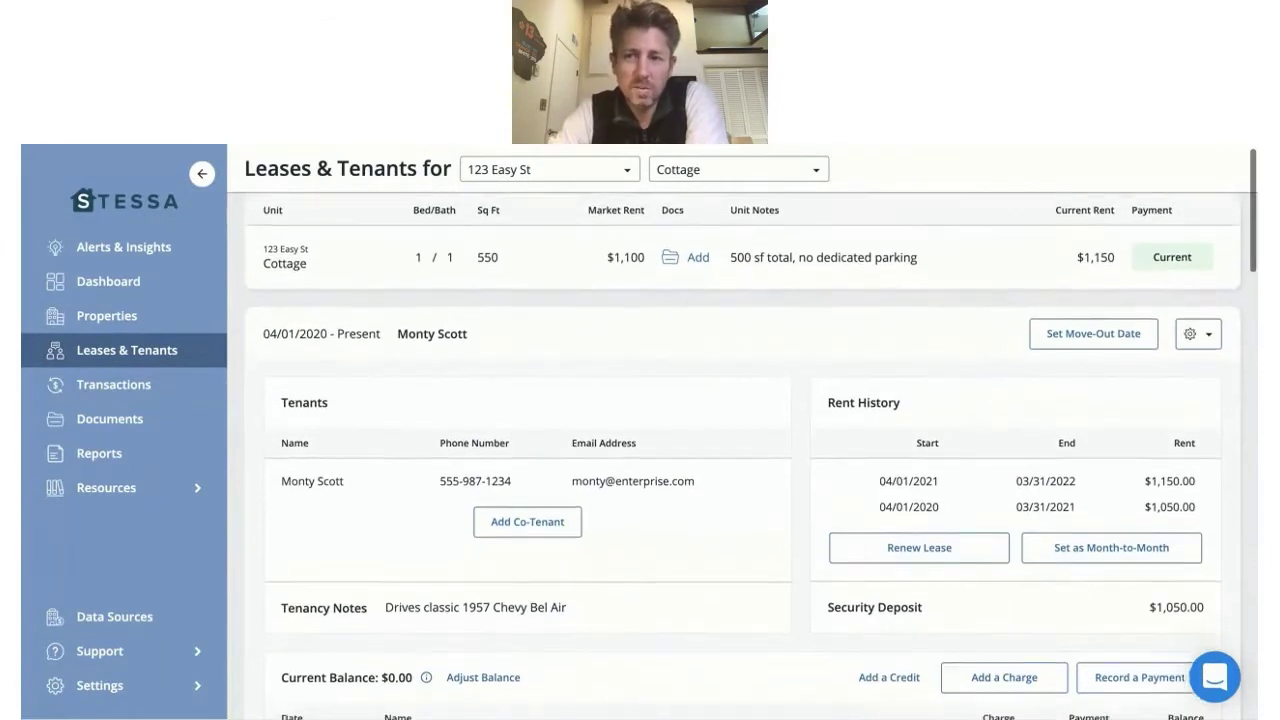
pyautogui.scroll(1, 740, 430)
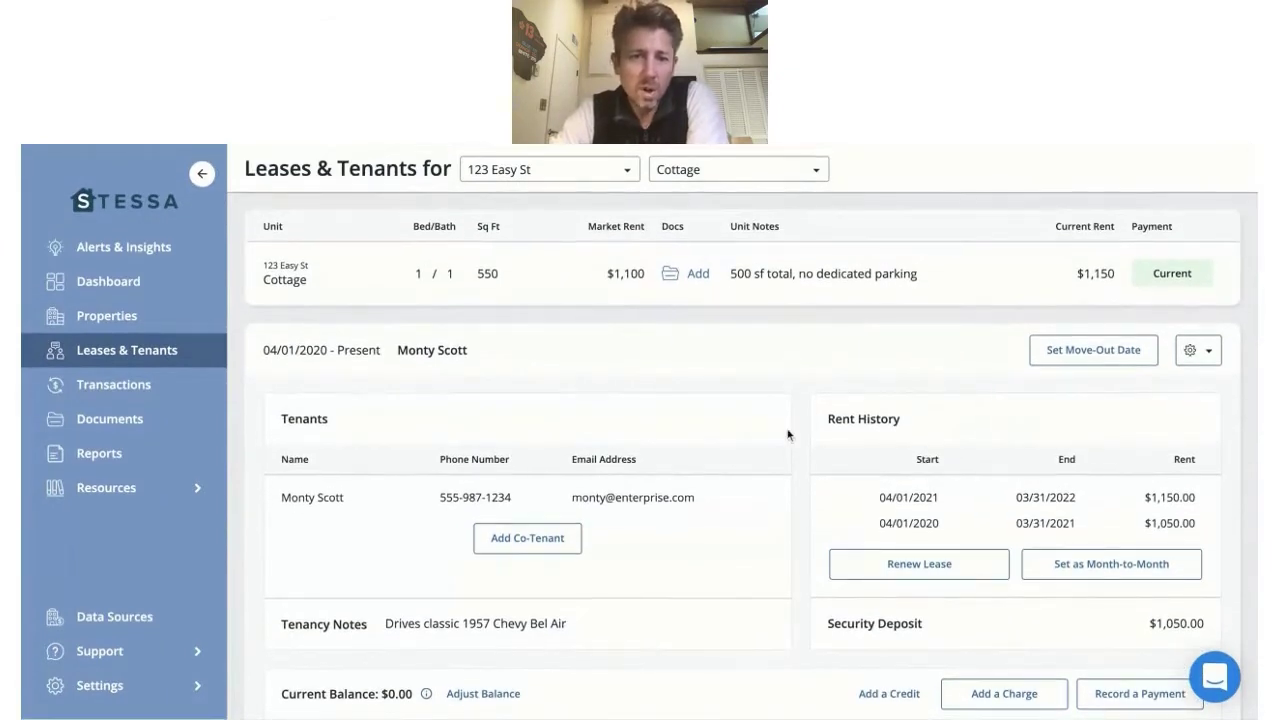
# View the Cottage tenant's contact details and the rent terms of the lease starting 04/01/2021, closing each without changes
pyautogui.click(320, 499)
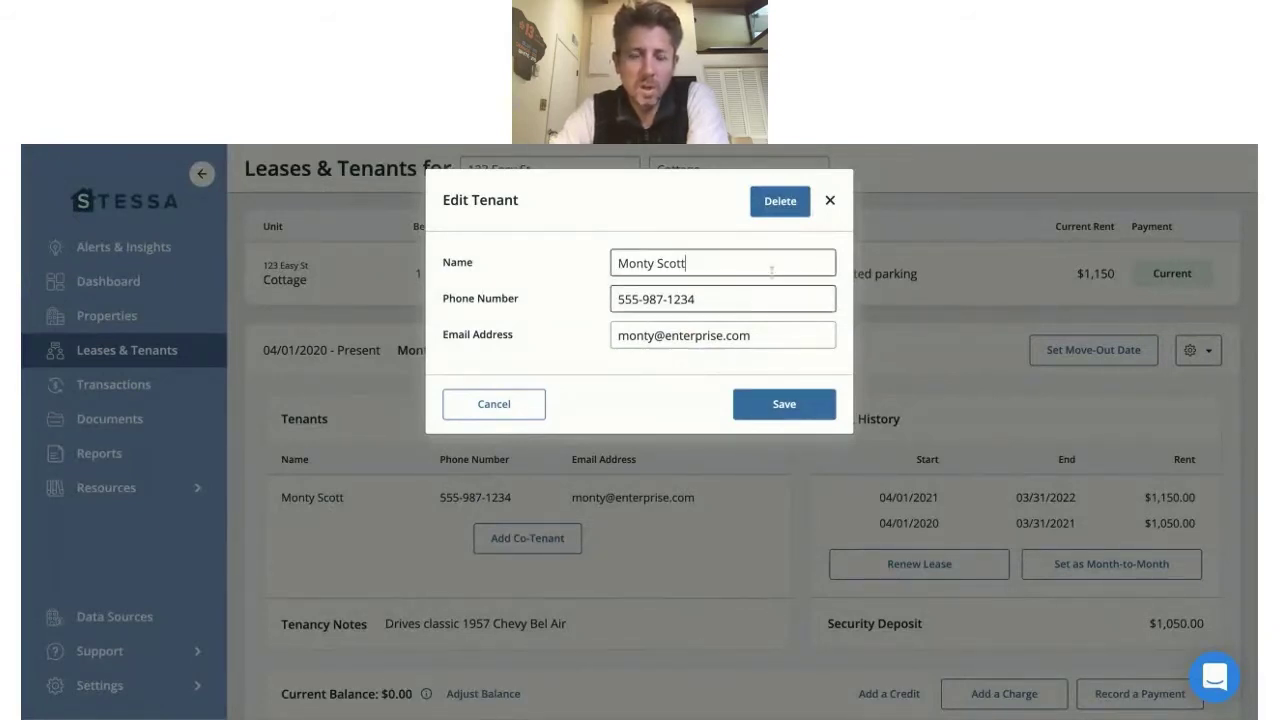
pyautogui.click(830, 203)
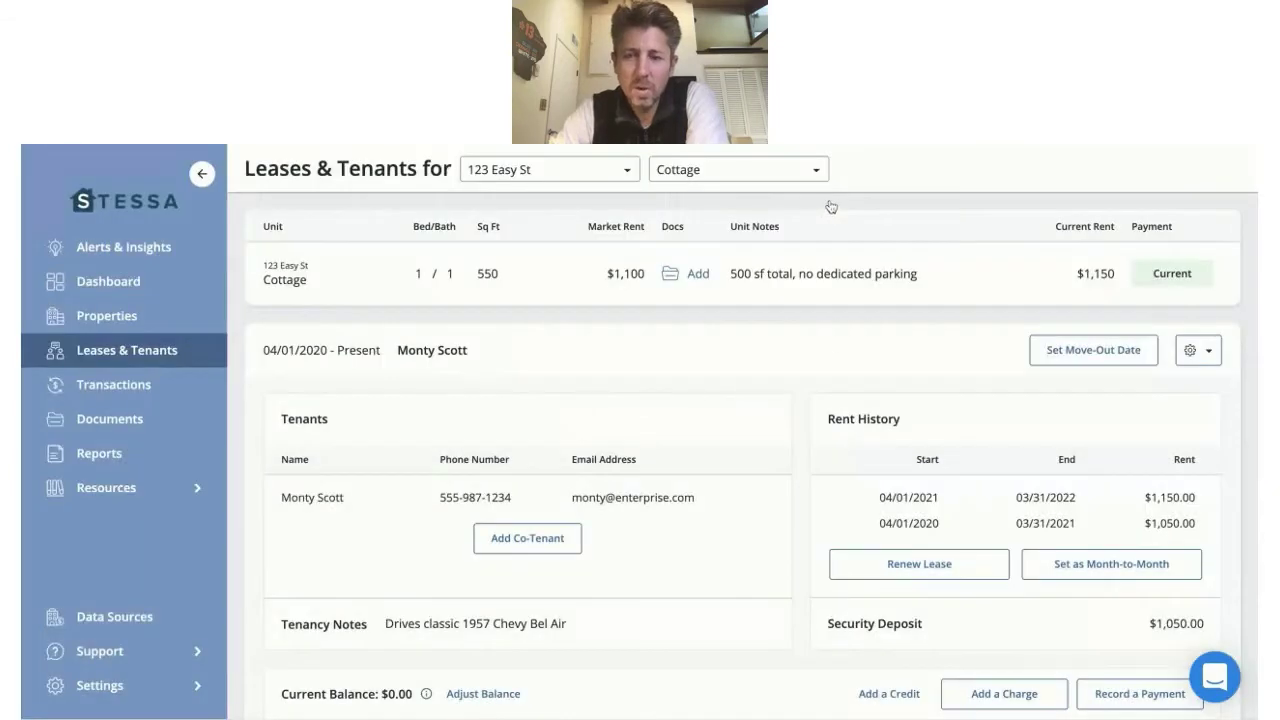
pyautogui.scroll(-1, 805, 505)
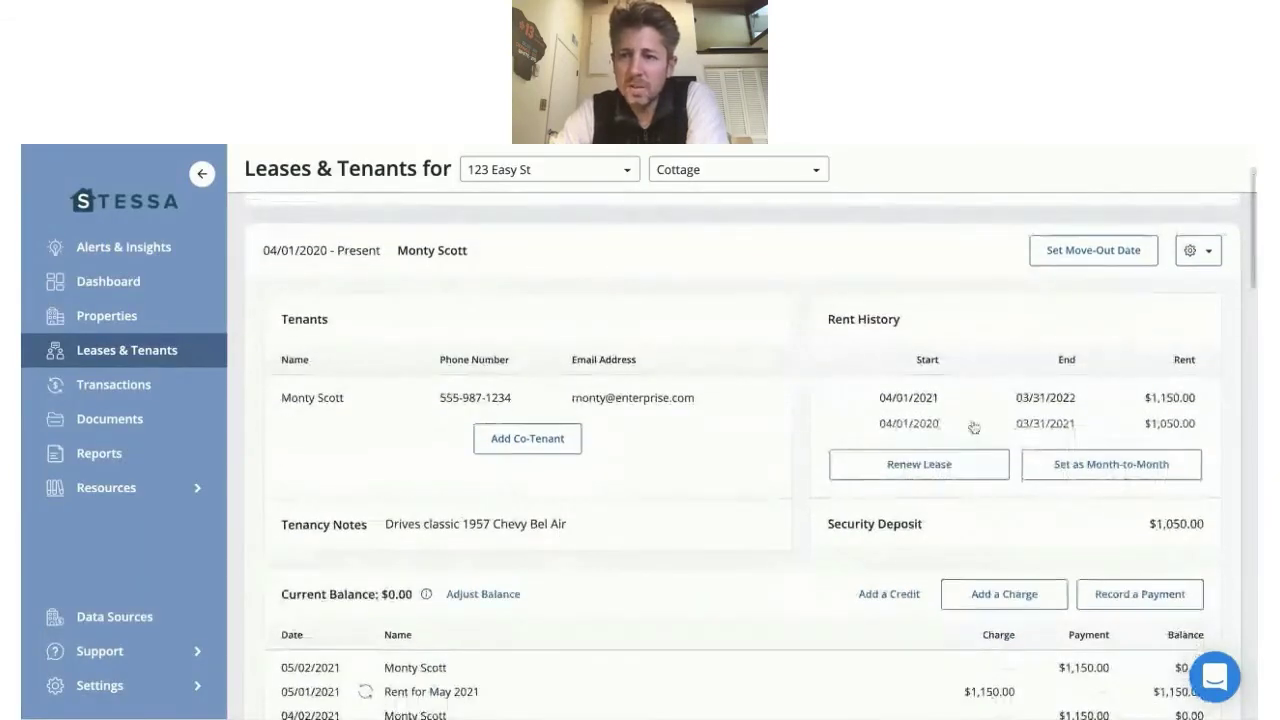
pyautogui.click(913, 401)
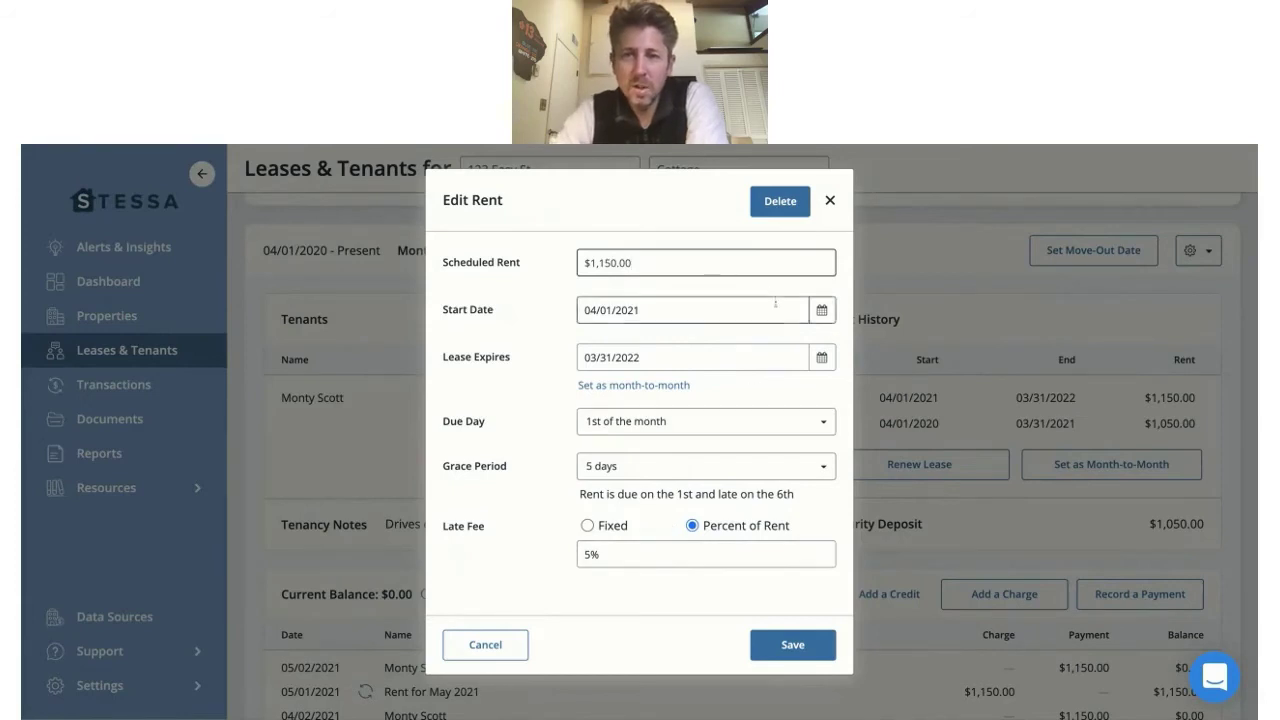
pyautogui.click(830, 203)
# Examine the Cottage tenancy's ledger of monthly rent charges and payments alongside its rent history and security deposit
pyautogui.scroll(-1, 800, 490)
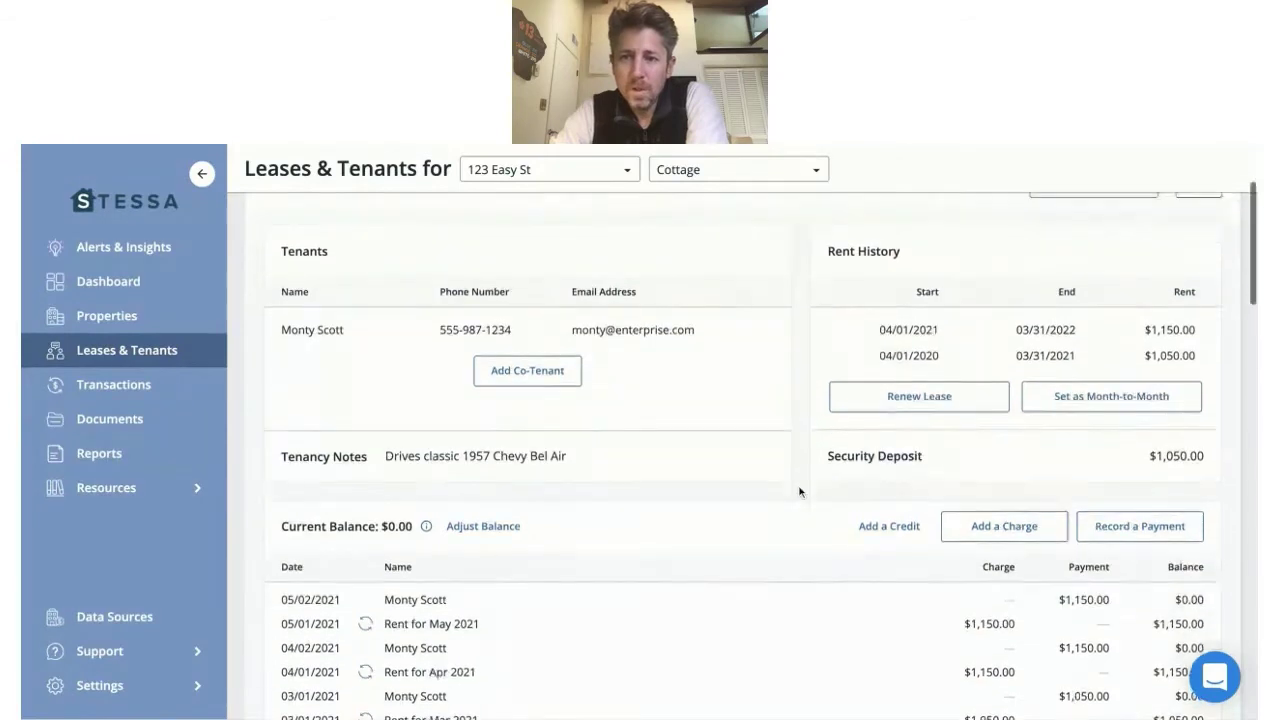
pyautogui.scroll(-2, 800, 490)
pyautogui.scroll(-1, 800, 490)
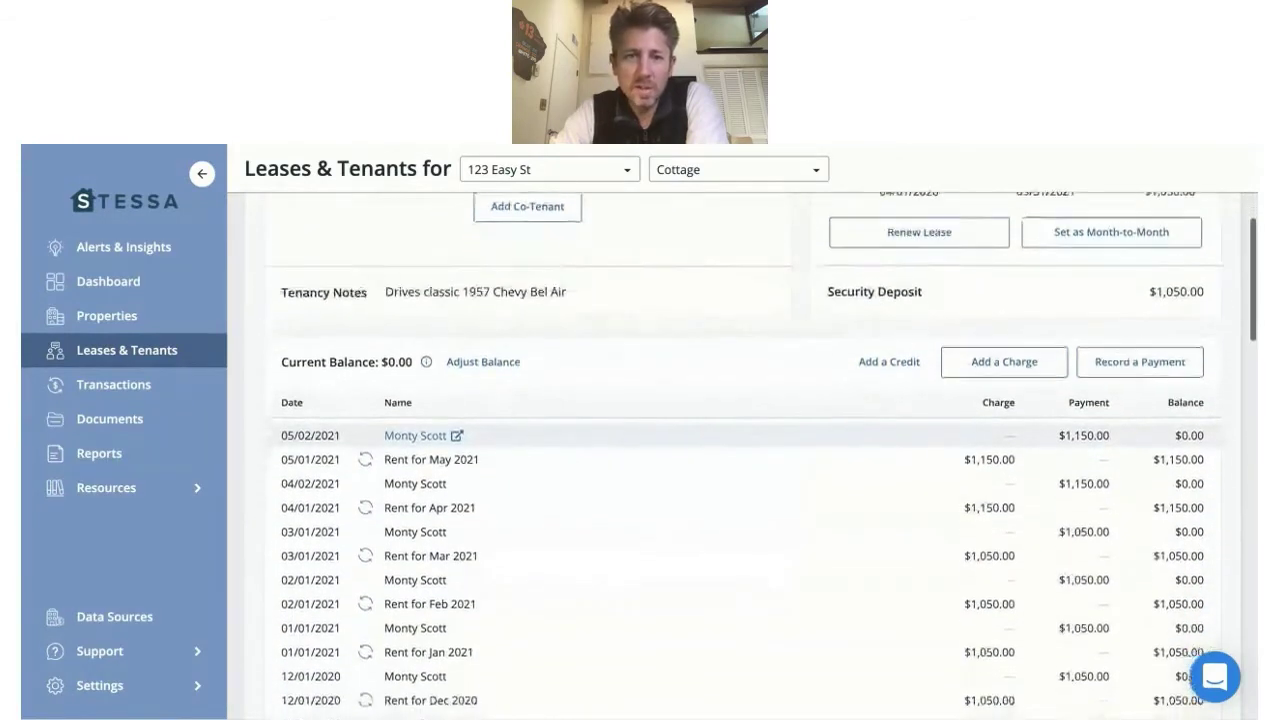
pyautogui.scroll(-3, 760, 440)
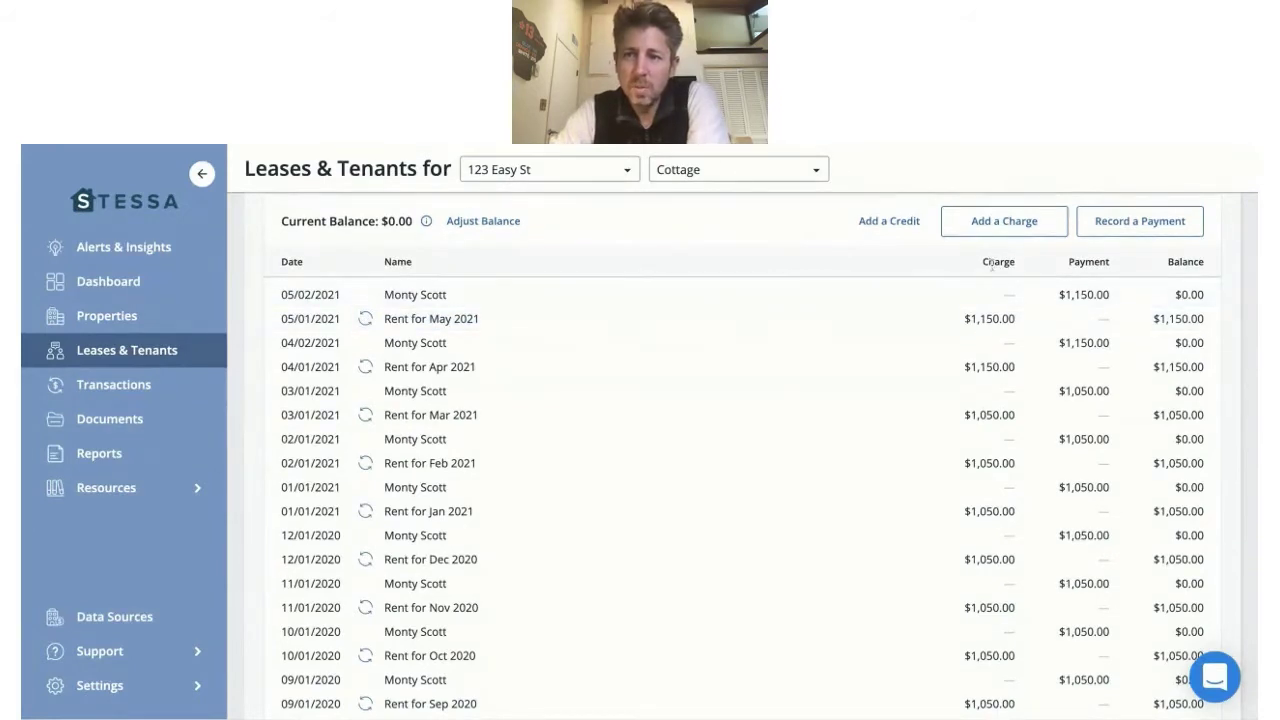
pyautogui.scroll(3, 1147, 344)
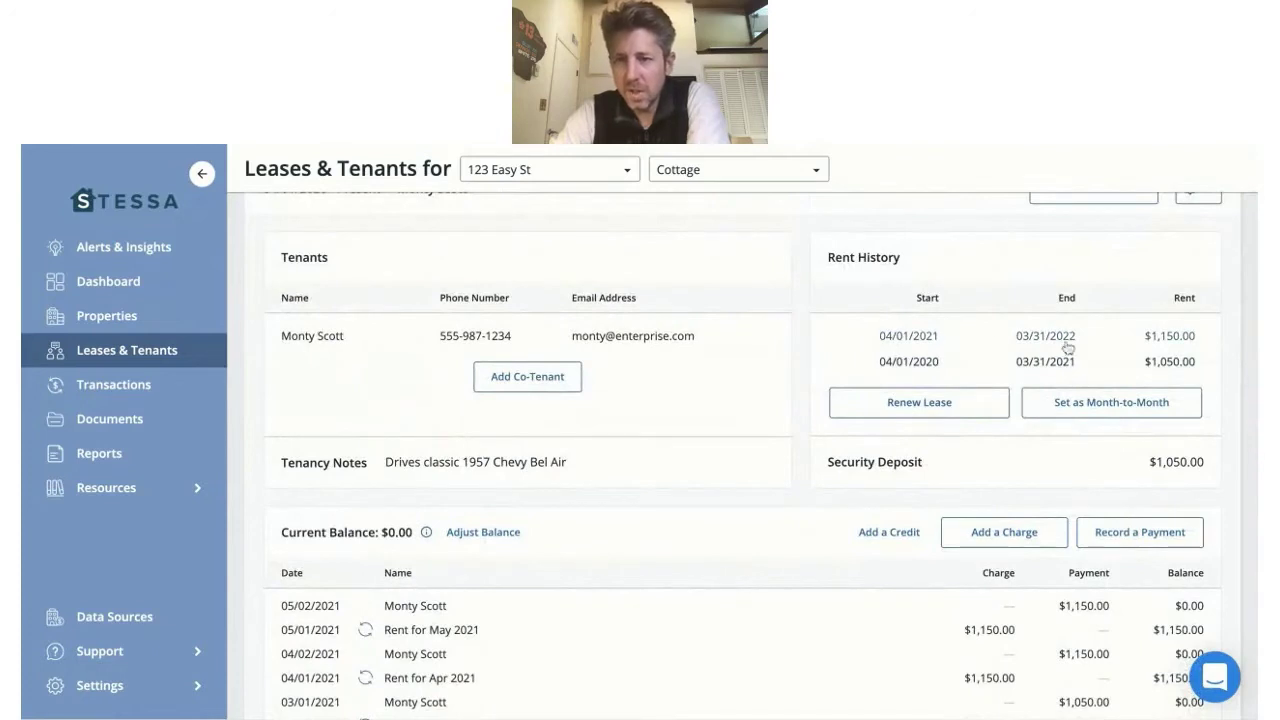
pyautogui.scroll(-1, 989, 458)
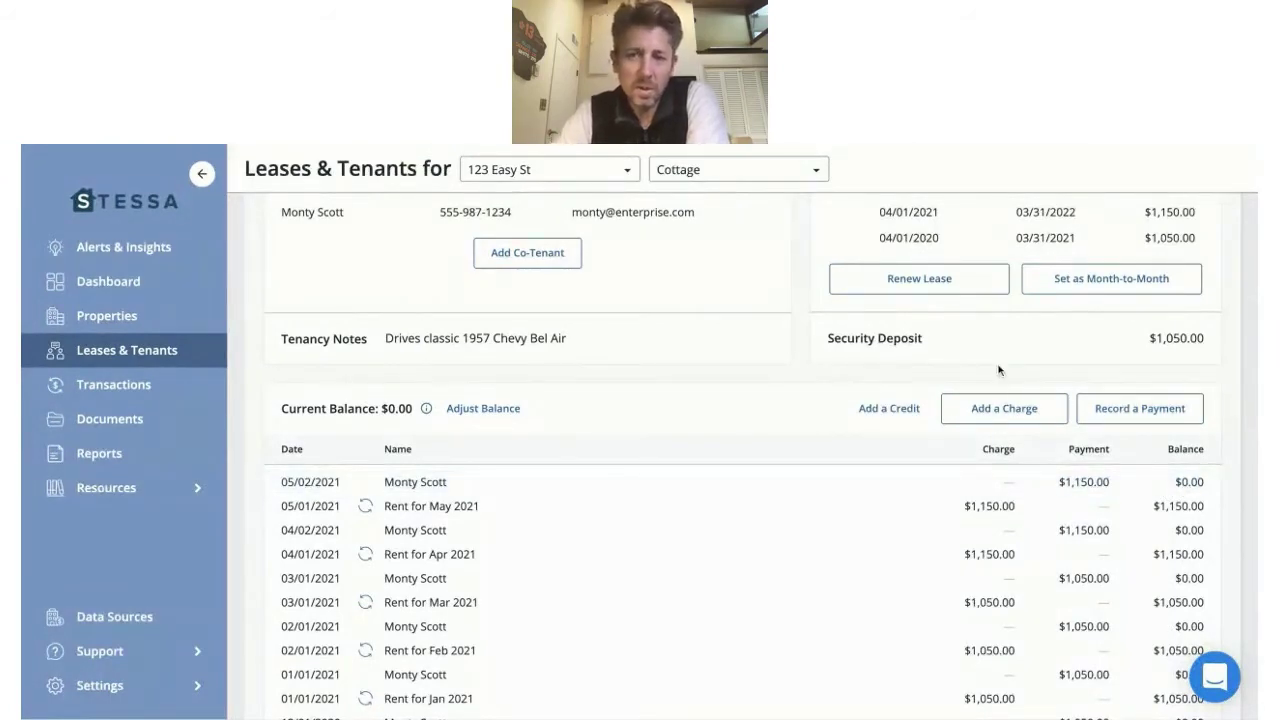
pyautogui.scroll(1, 742, 457)
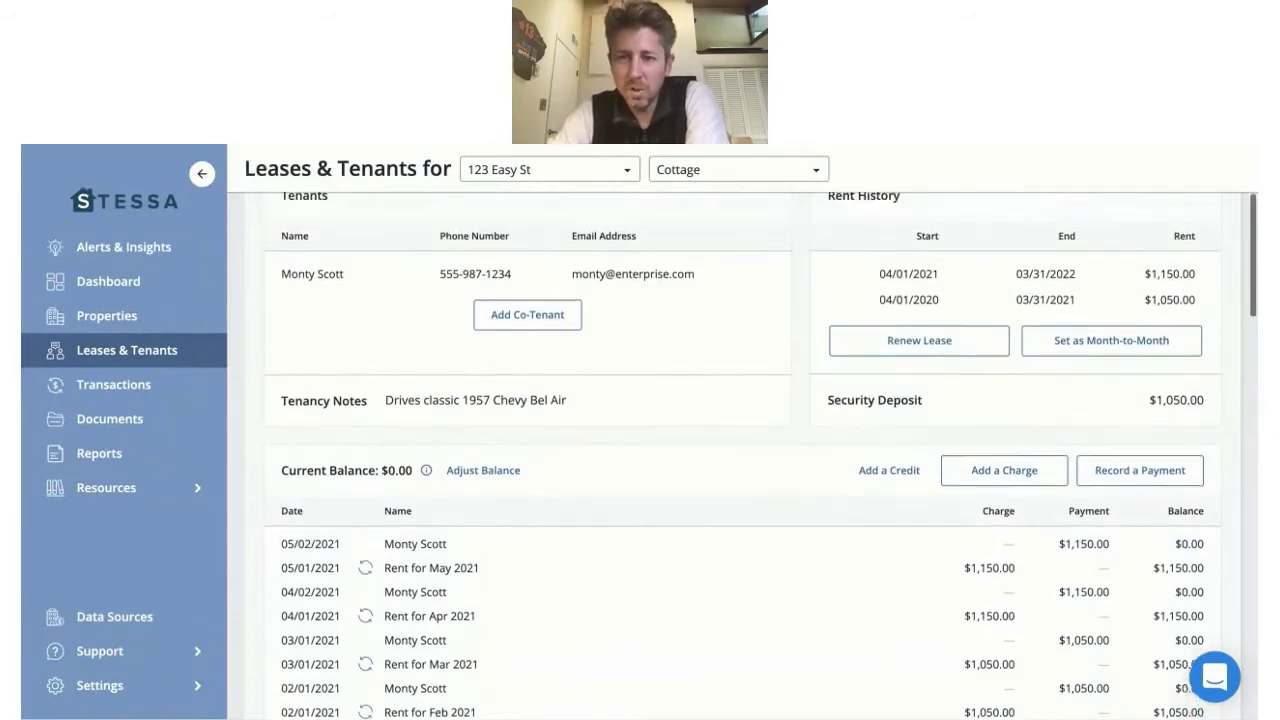
pyautogui.scroll(-1, 730, 453)
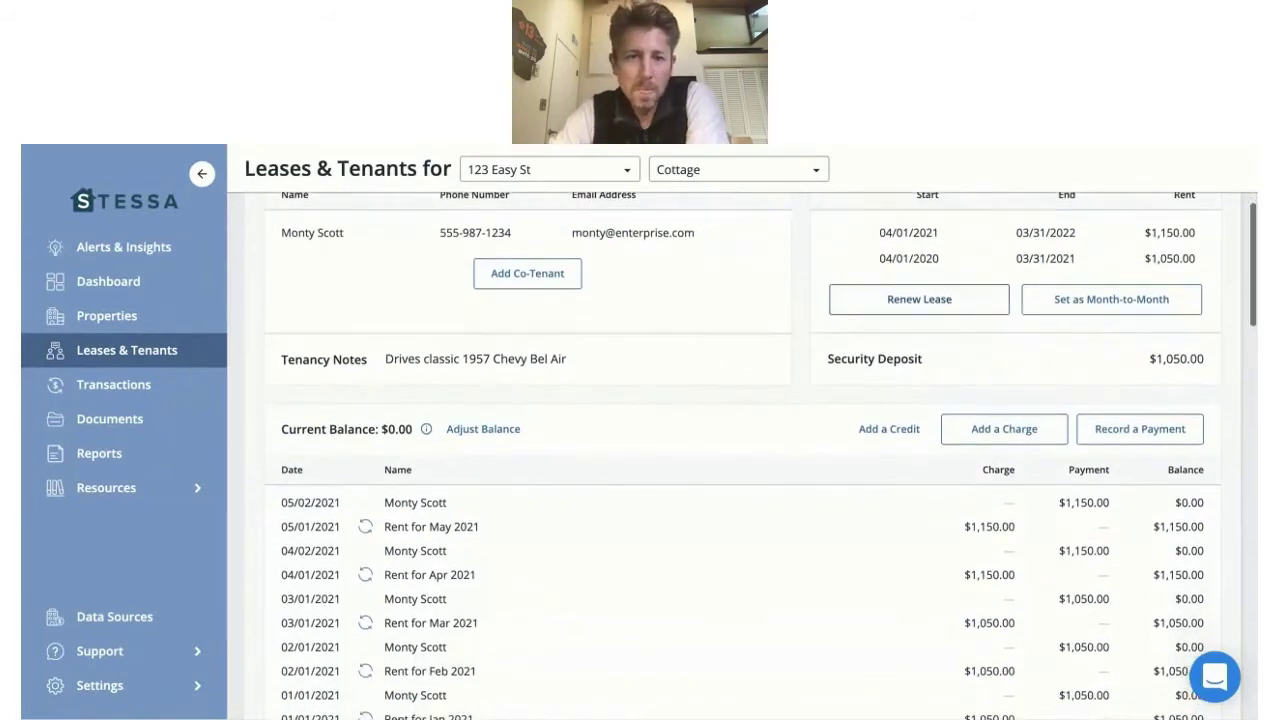
pyautogui.scroll(-2, 528, 346)
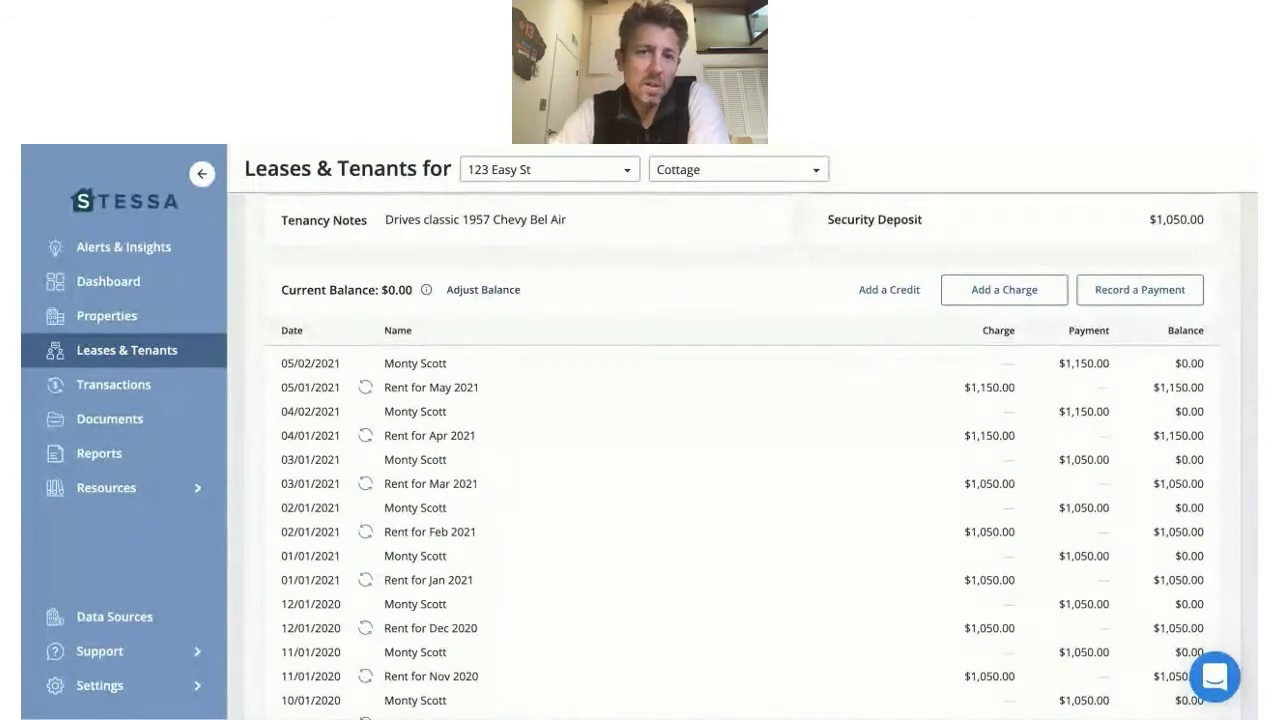
# Adjust the Cottage tenancy's balance to calculate since the custom date 04/01/2020 with a $0.00 starting balance, and save it
pyautogui.click(483, 289)
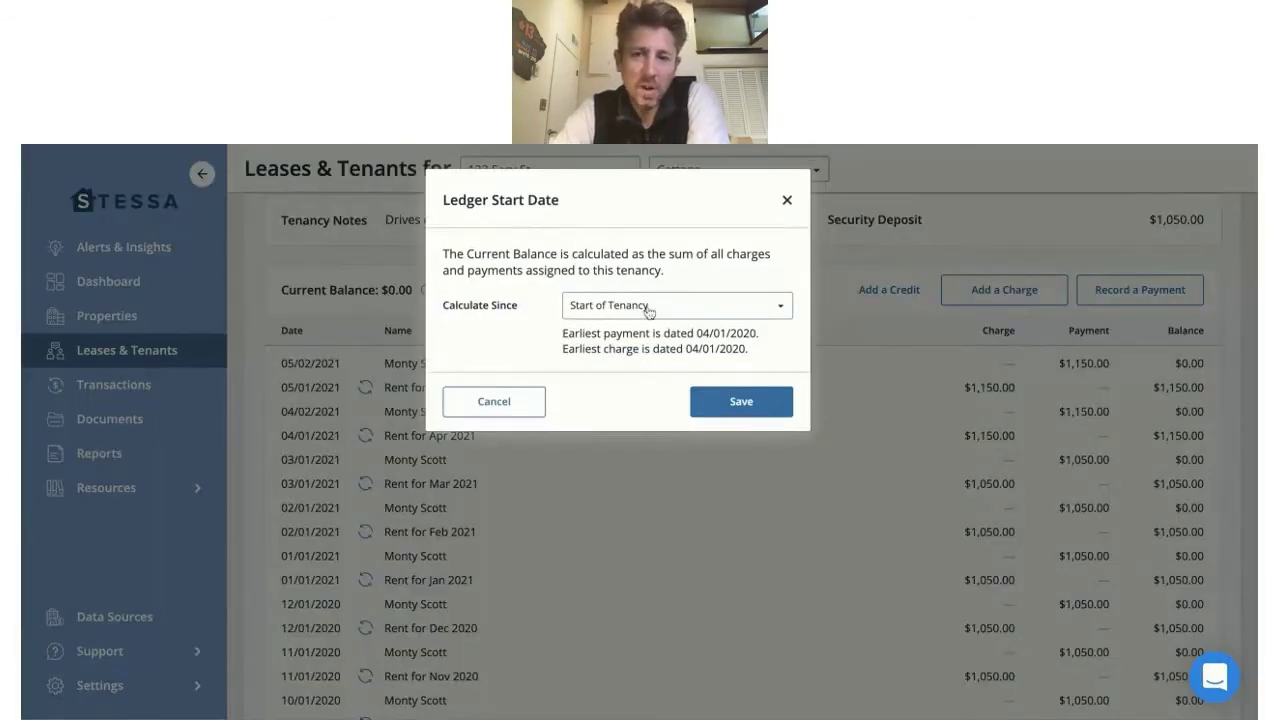
pyautogui.click(648, 310)
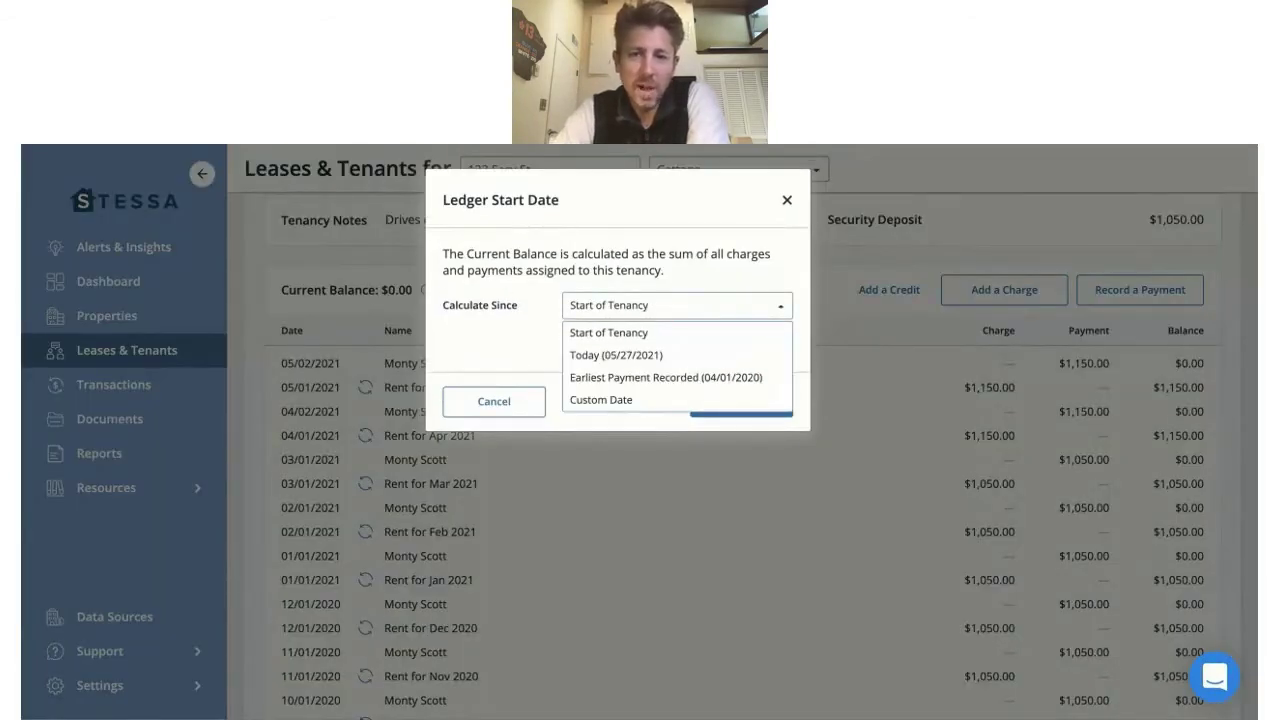
pyautogui.click(621, 400)
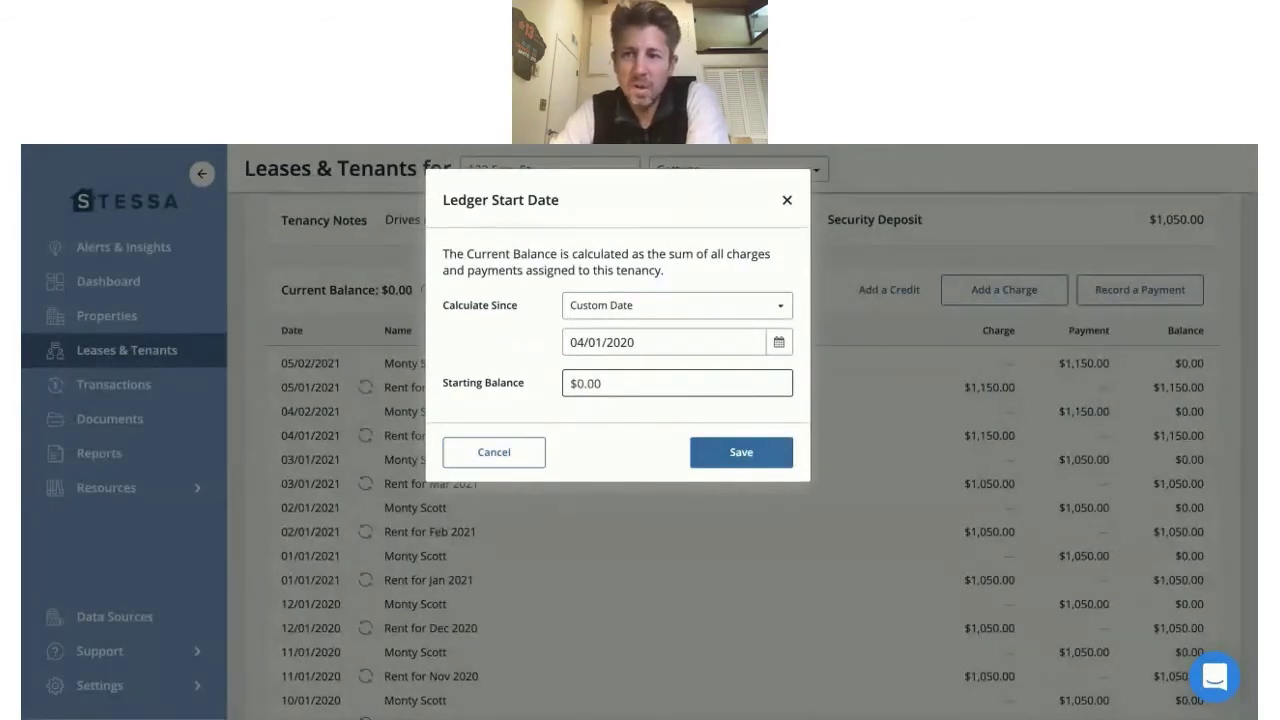
pyautogui.click(770, 460)
# Examine the Cottage's older ledger entries and its past tenancies, including their rent history, security deposits and deposit refunds
pyautogui.scroll(-4, 796, 485)
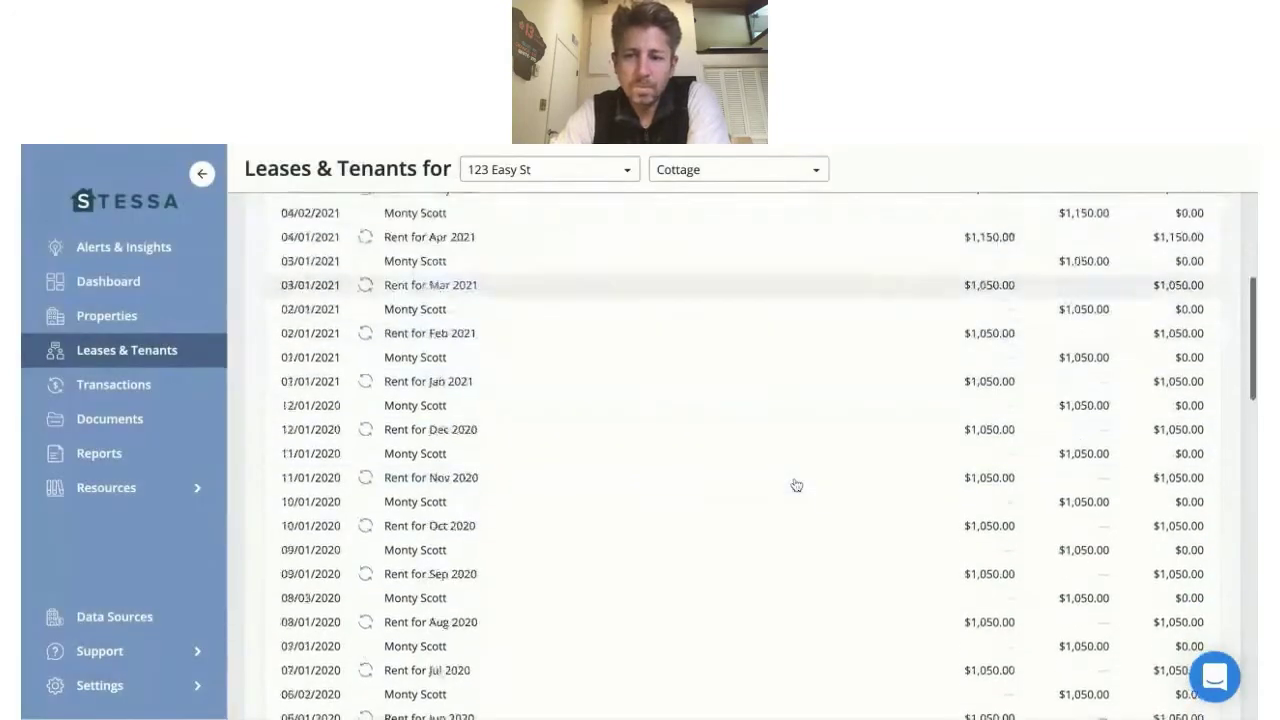
pyautogui.scroll(-4, 796, 485)
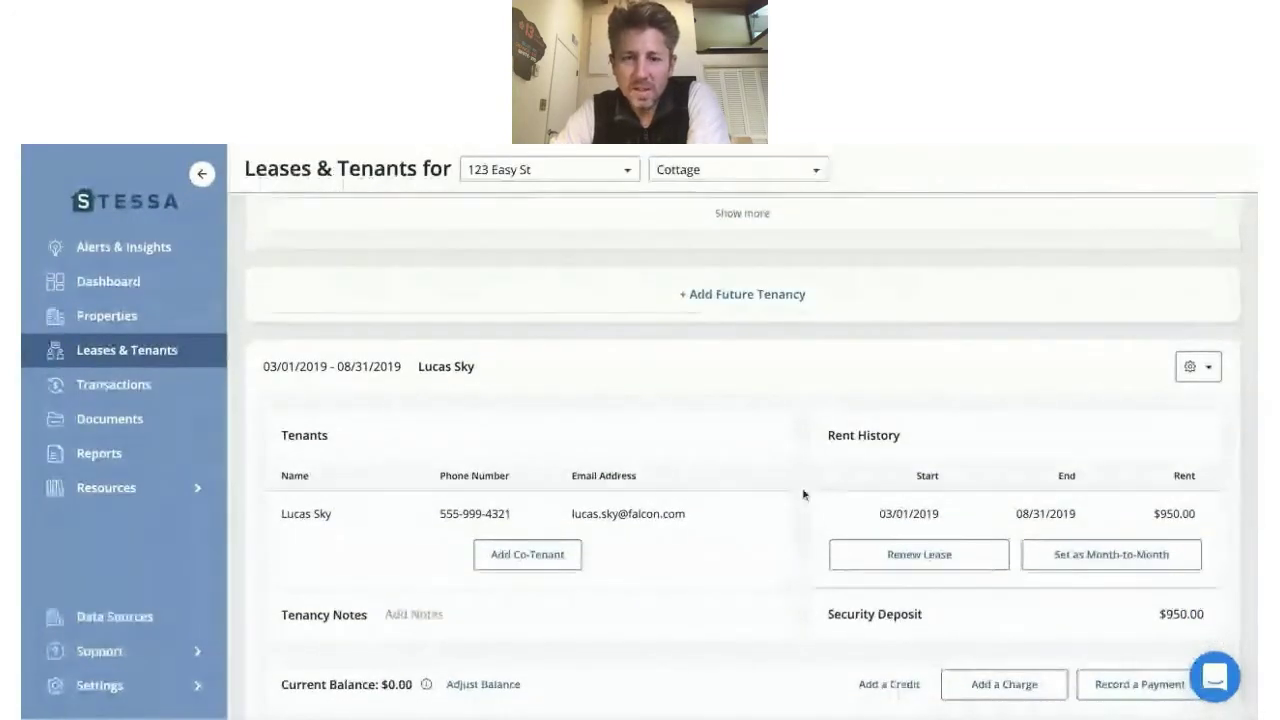
pyautogui.scroll(-3, 803, 494)
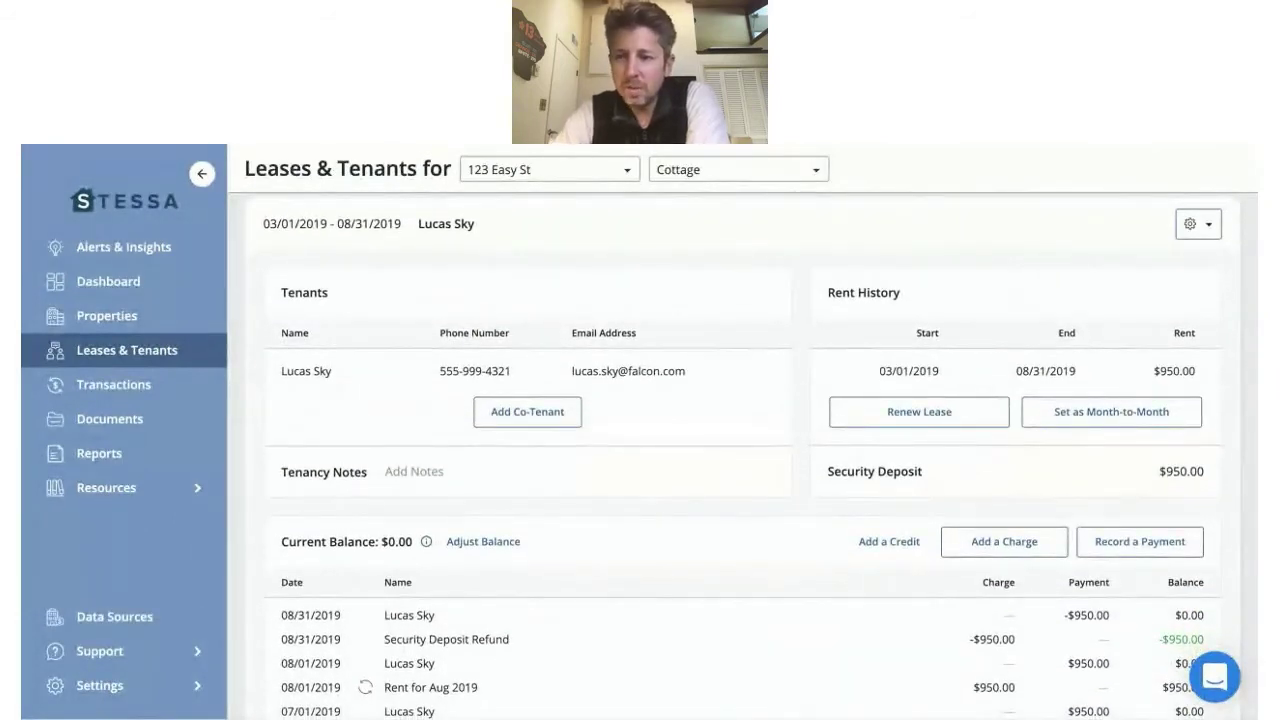
pyautogui.scroll(-5, 752, 456)
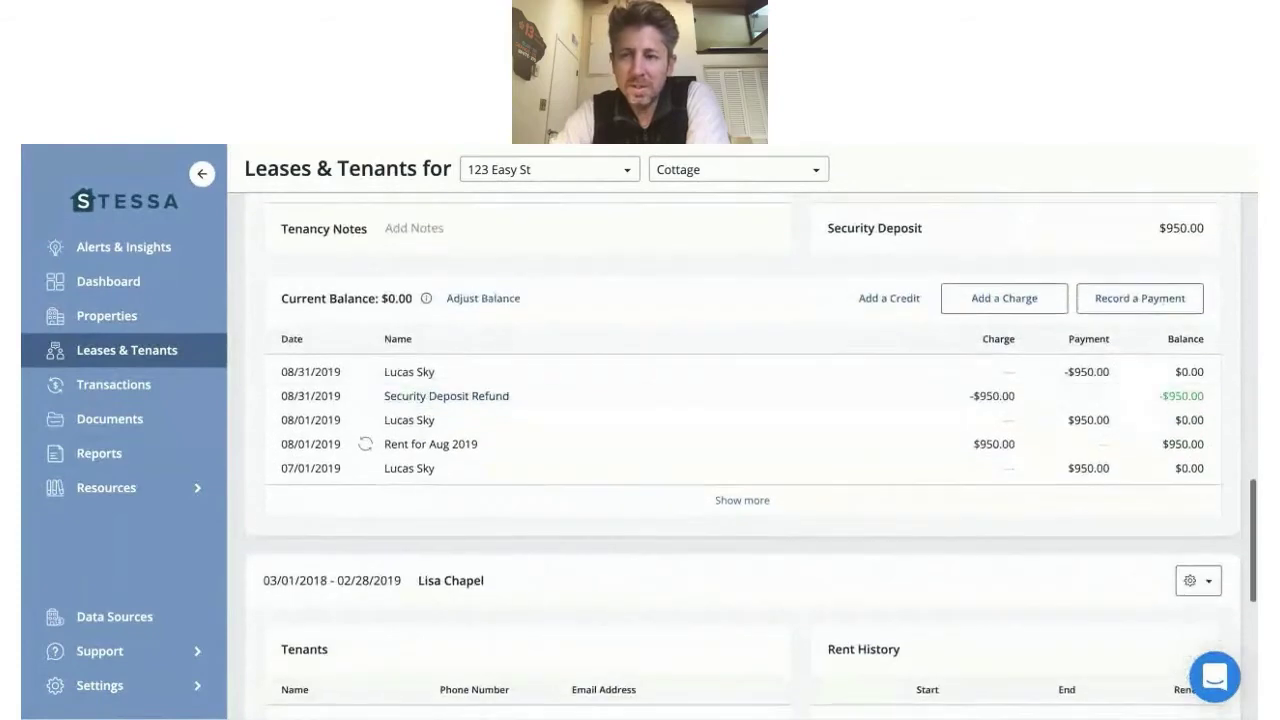
pyautogui.scroll(-3, 752, 456)
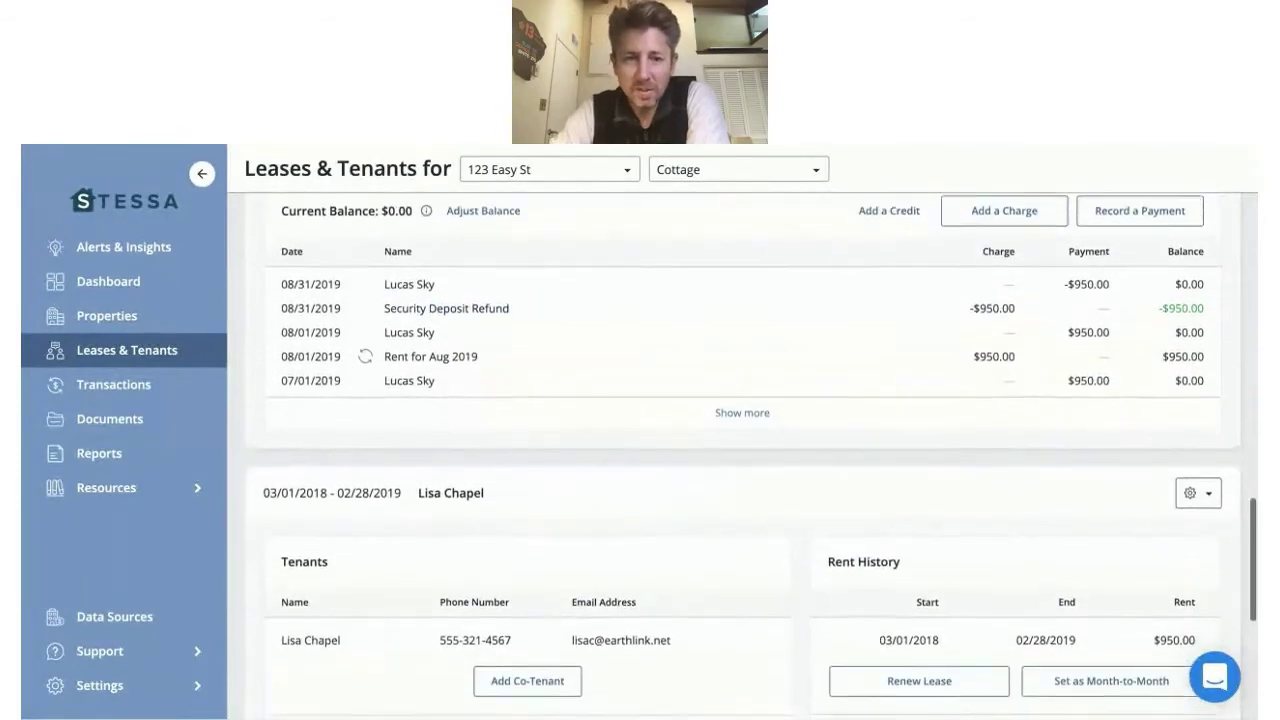
pyautogui.scroll(-5, 752, 456)
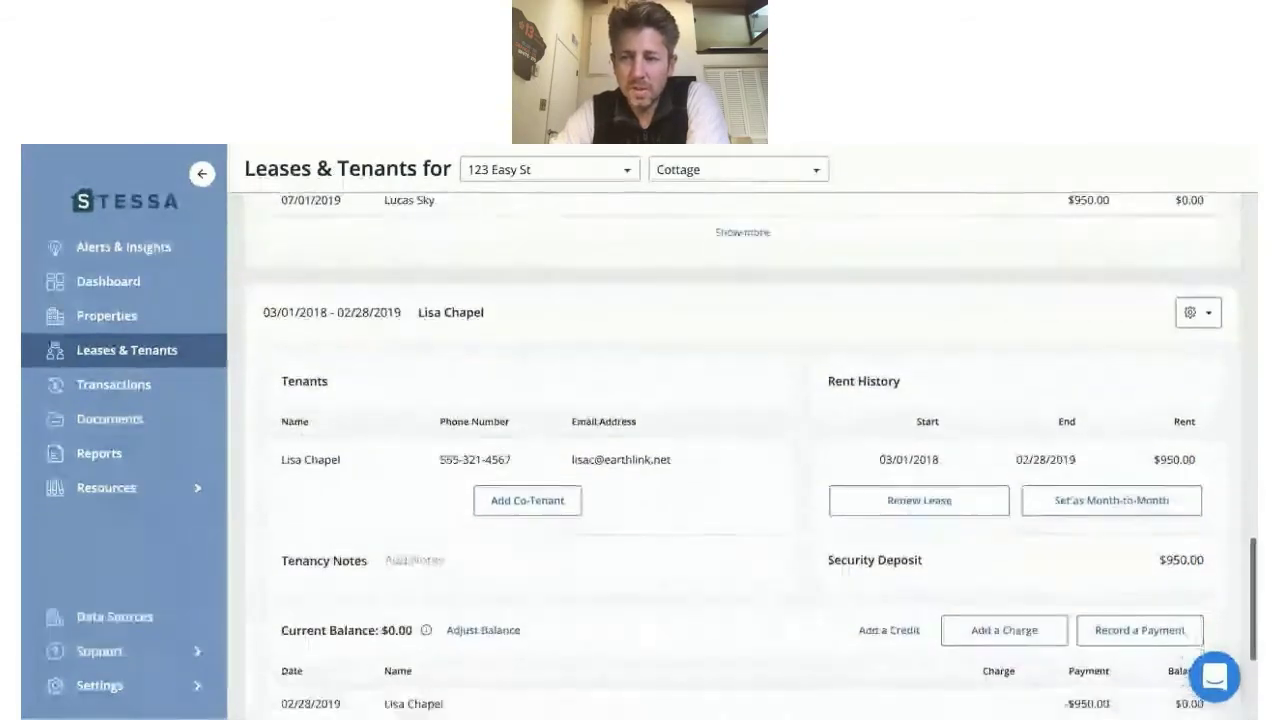
pyautogui.scroll(-4, 752, 494)
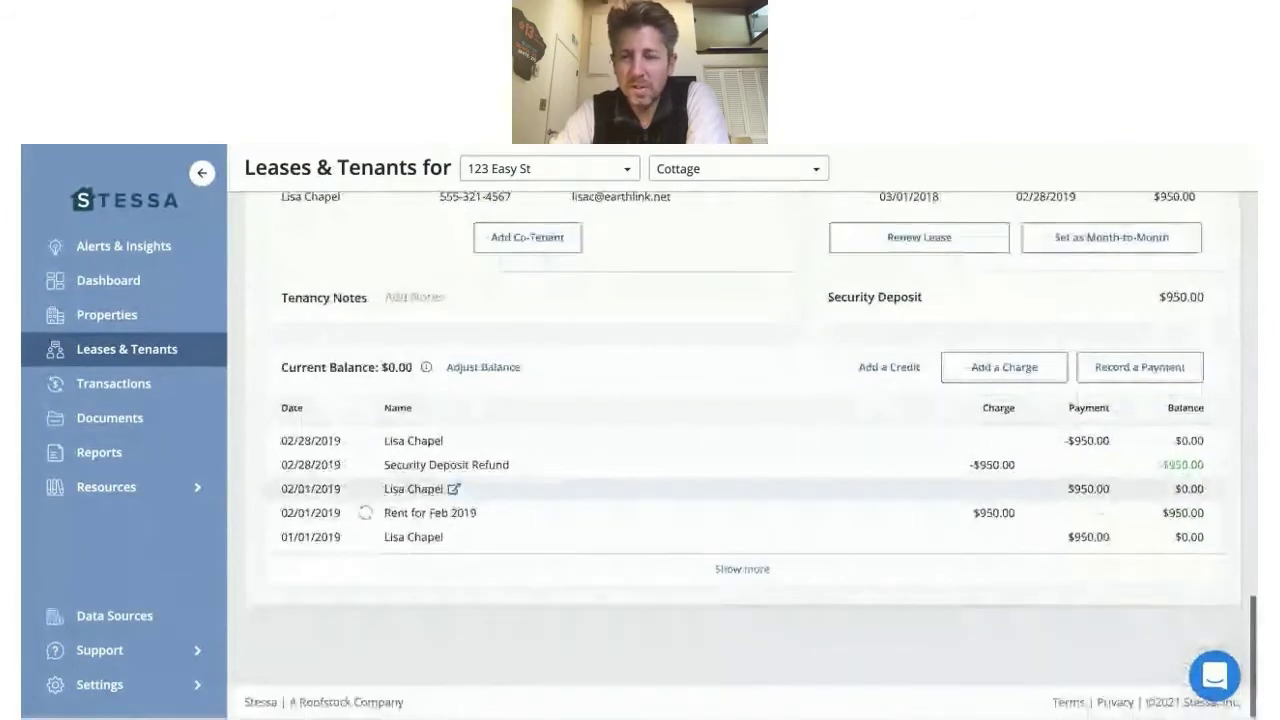
# Switch from the Cottage to the In-Law unit of the same property and look over its tenants, rent history and ledger
pyautogui.scroll(4, 752, 494)
pyautogui.scroll(20, 752, 456)
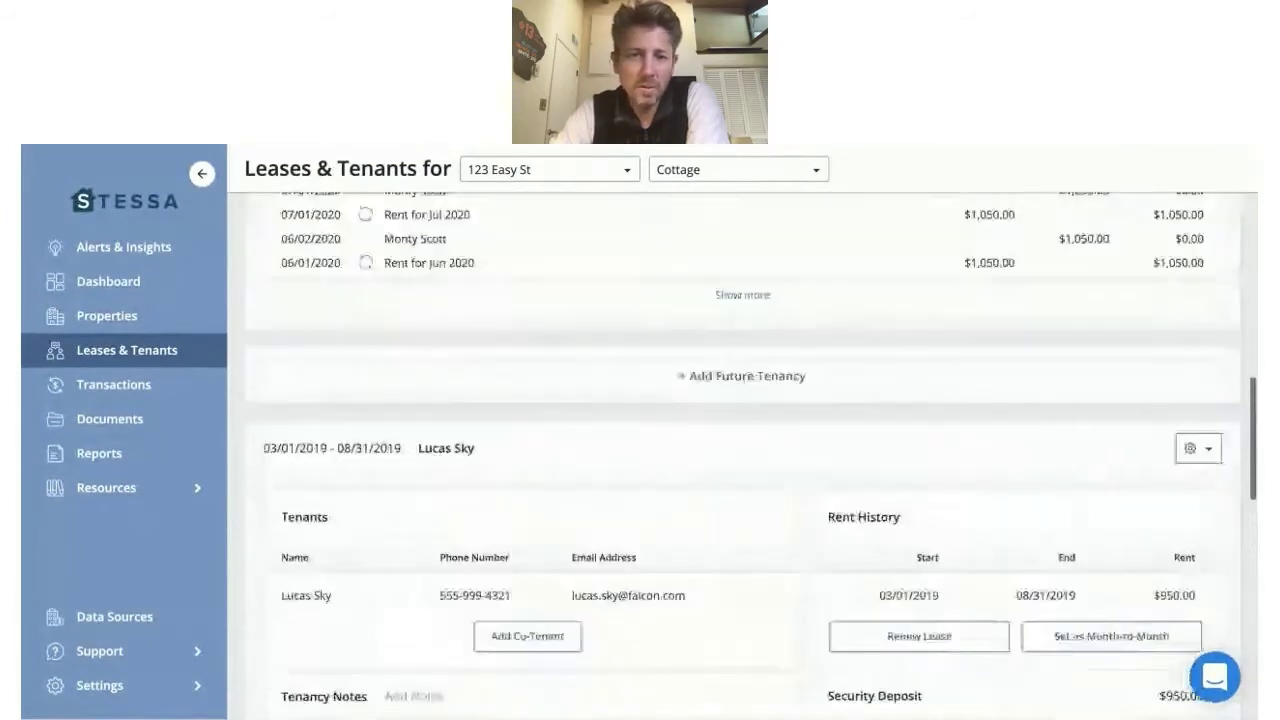
pyautogui.scroll(2, 742, 456)
pyautogui.scroll(1, 742, 456)
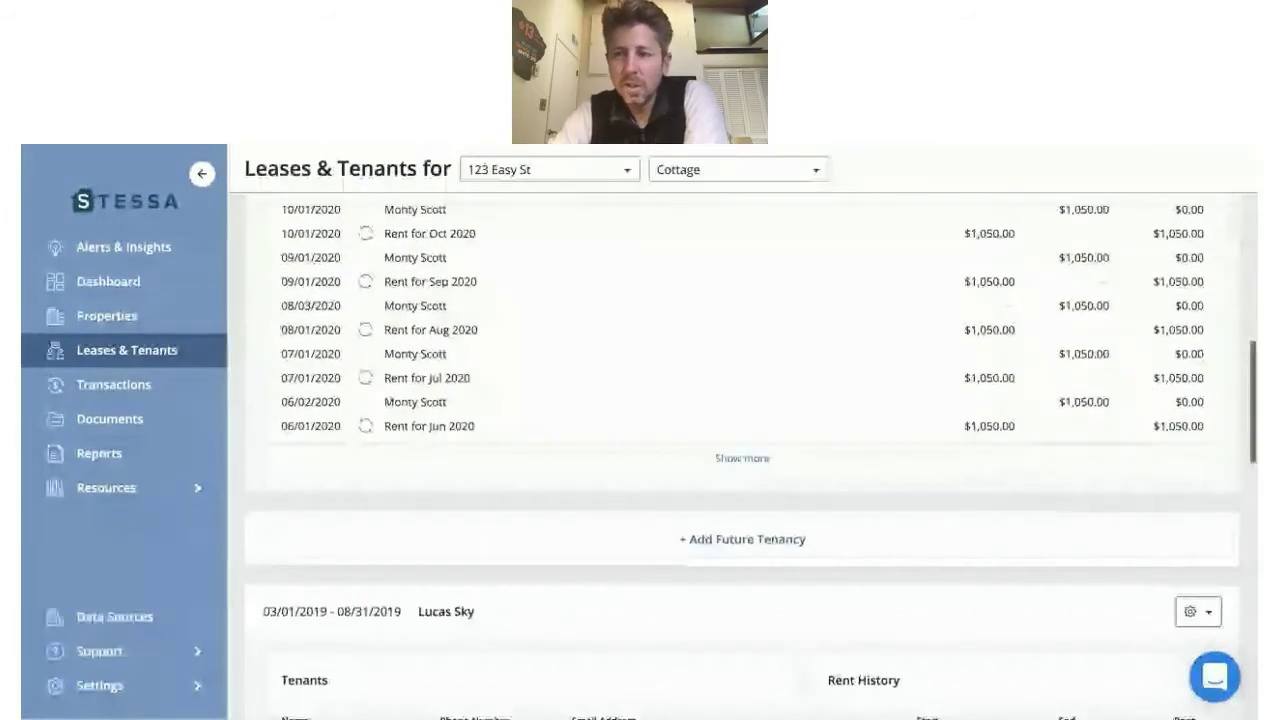
pyautogui.scroll(4, 742, 500)
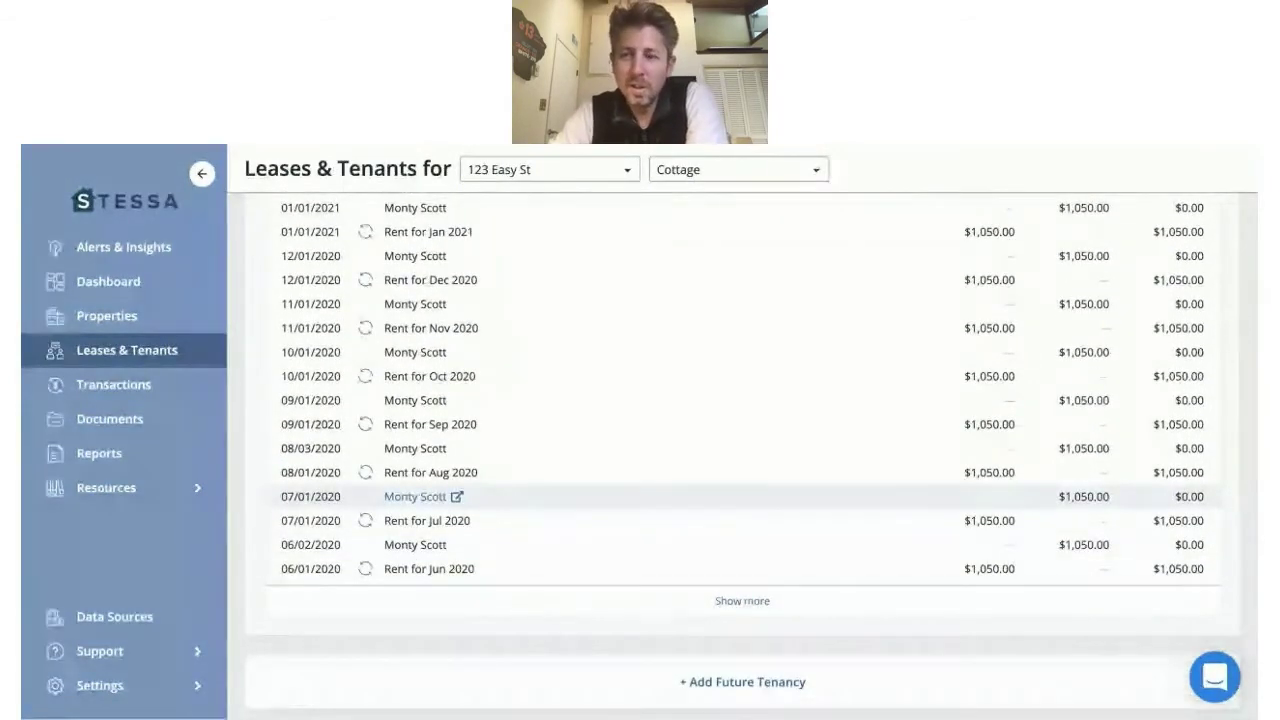
pyautogui.scroll(7, 742, 490)
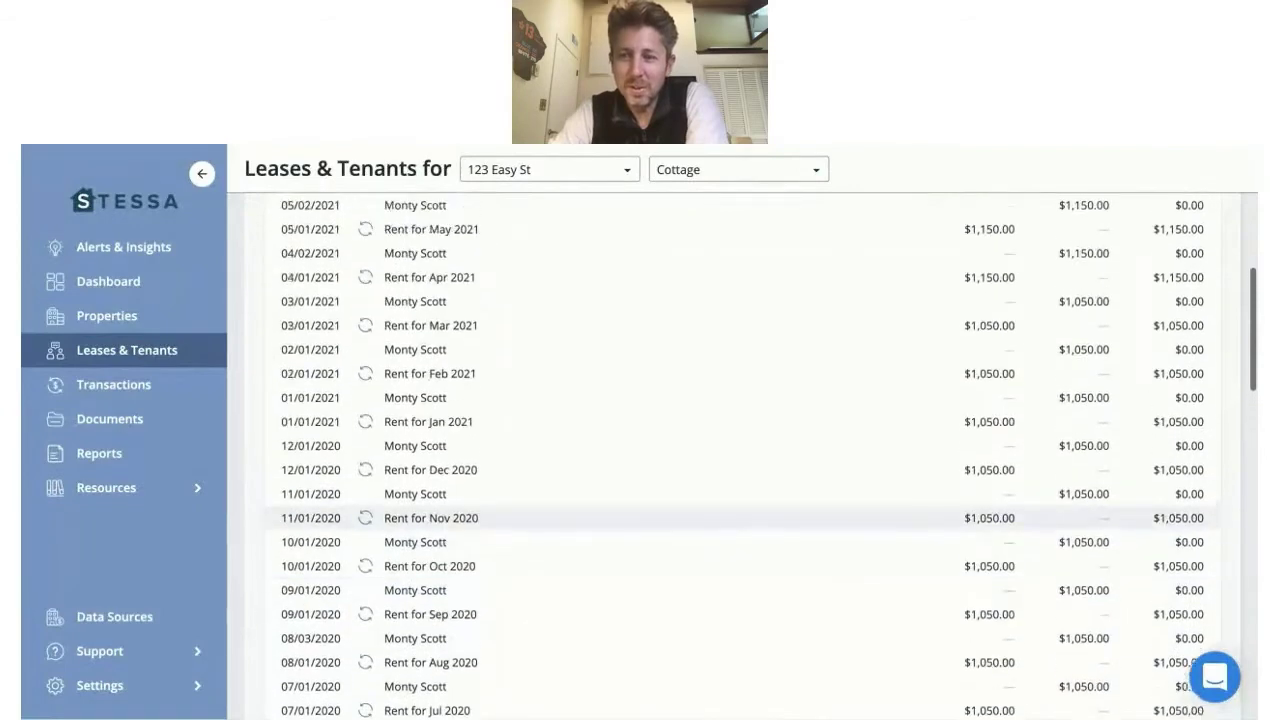
pyautogui.scroll(12, 742, 478)
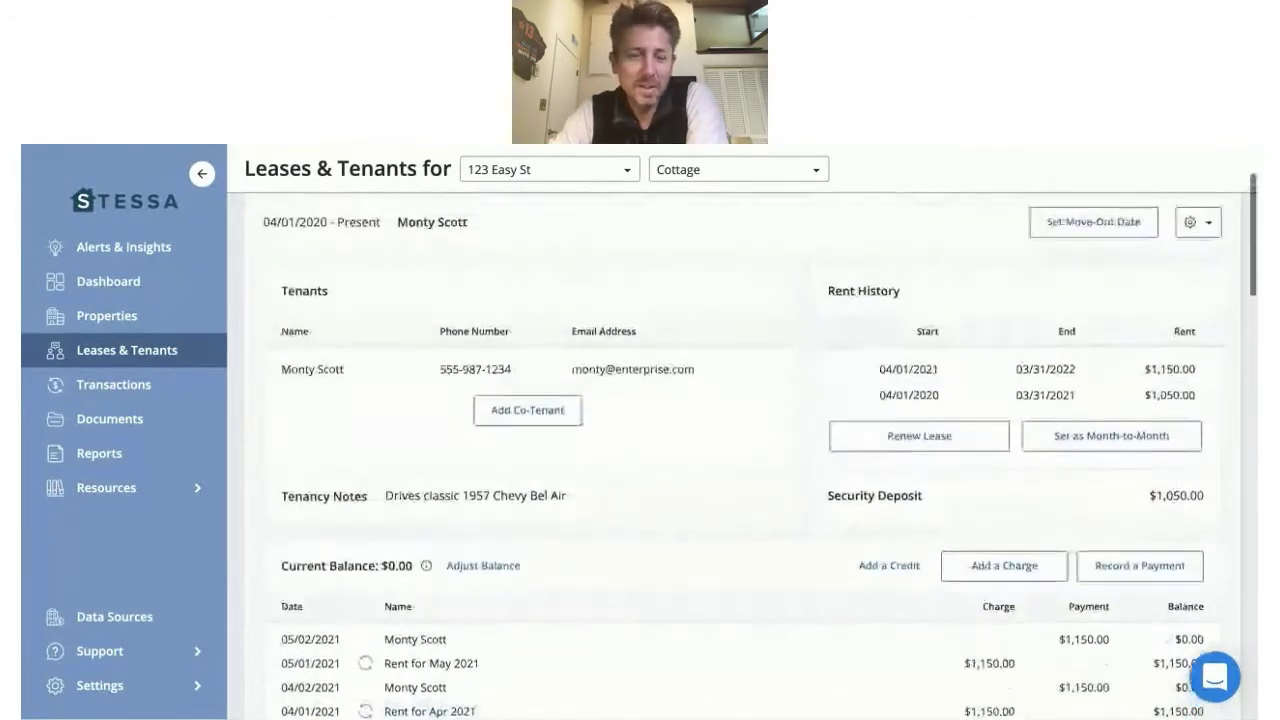
pyautogui.scroll(3, 742, 186)
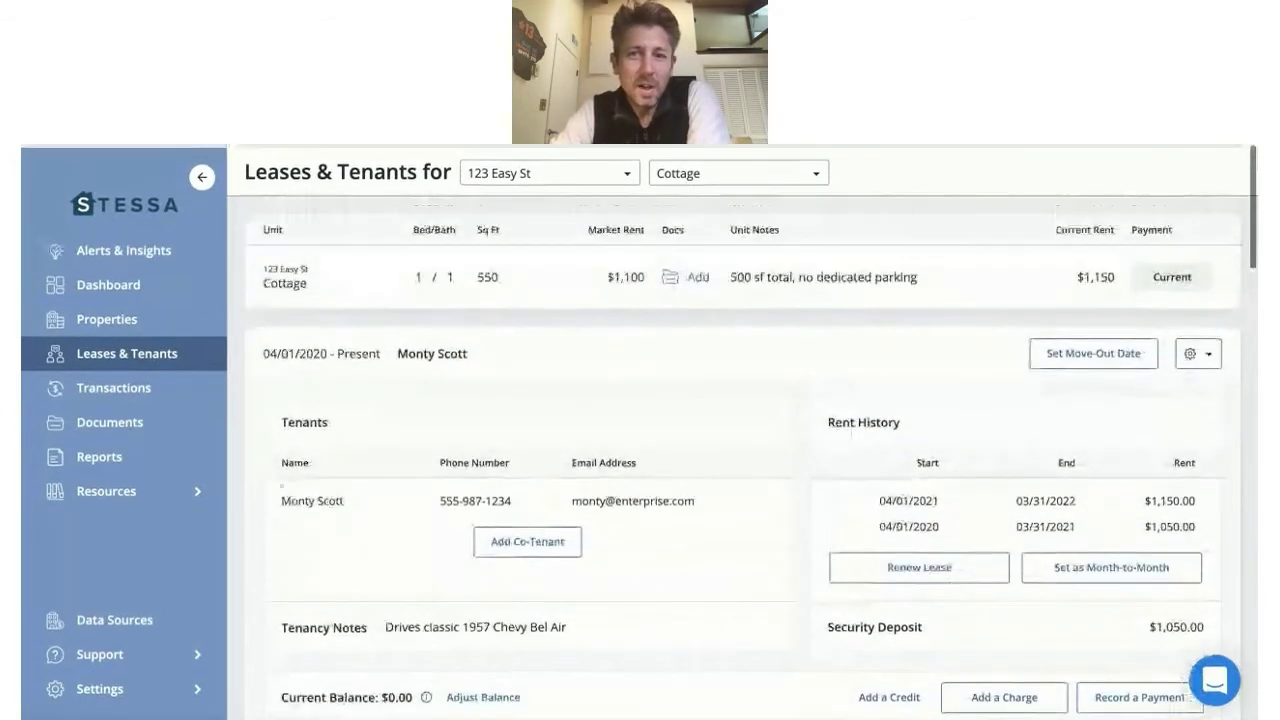
pyautogui.click(737, 171)
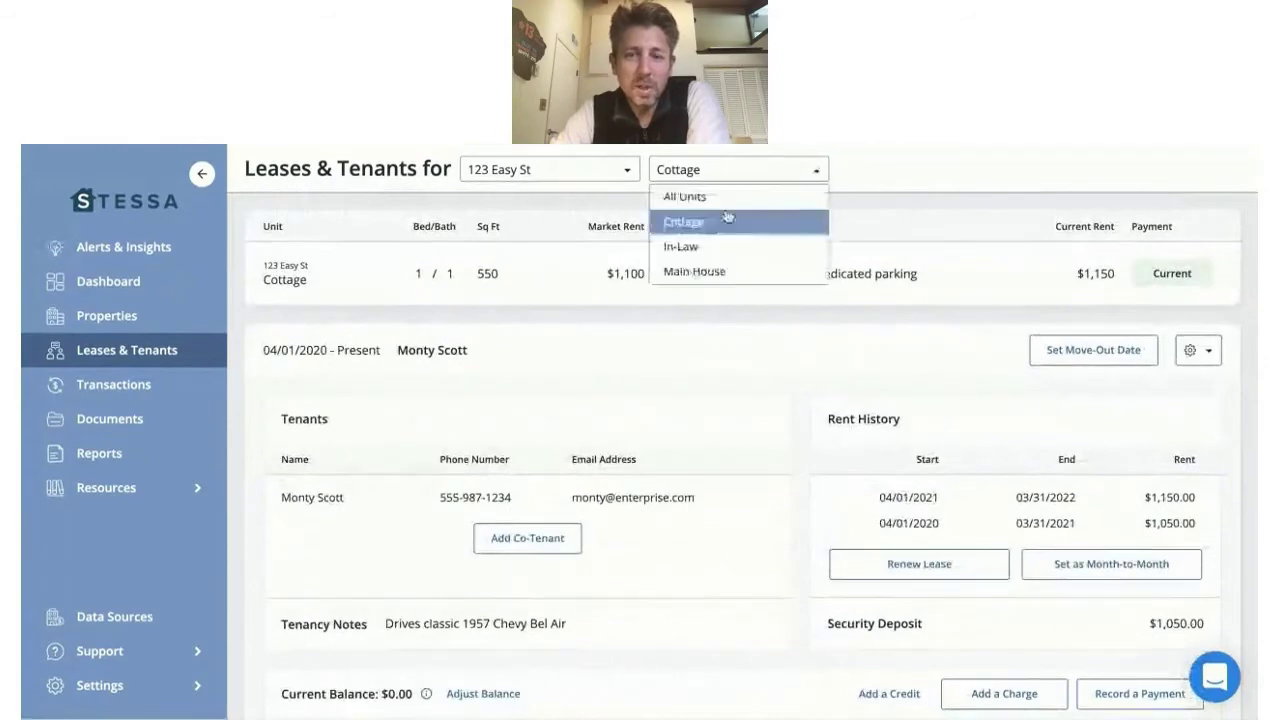
pyautogui.click(720, 249)
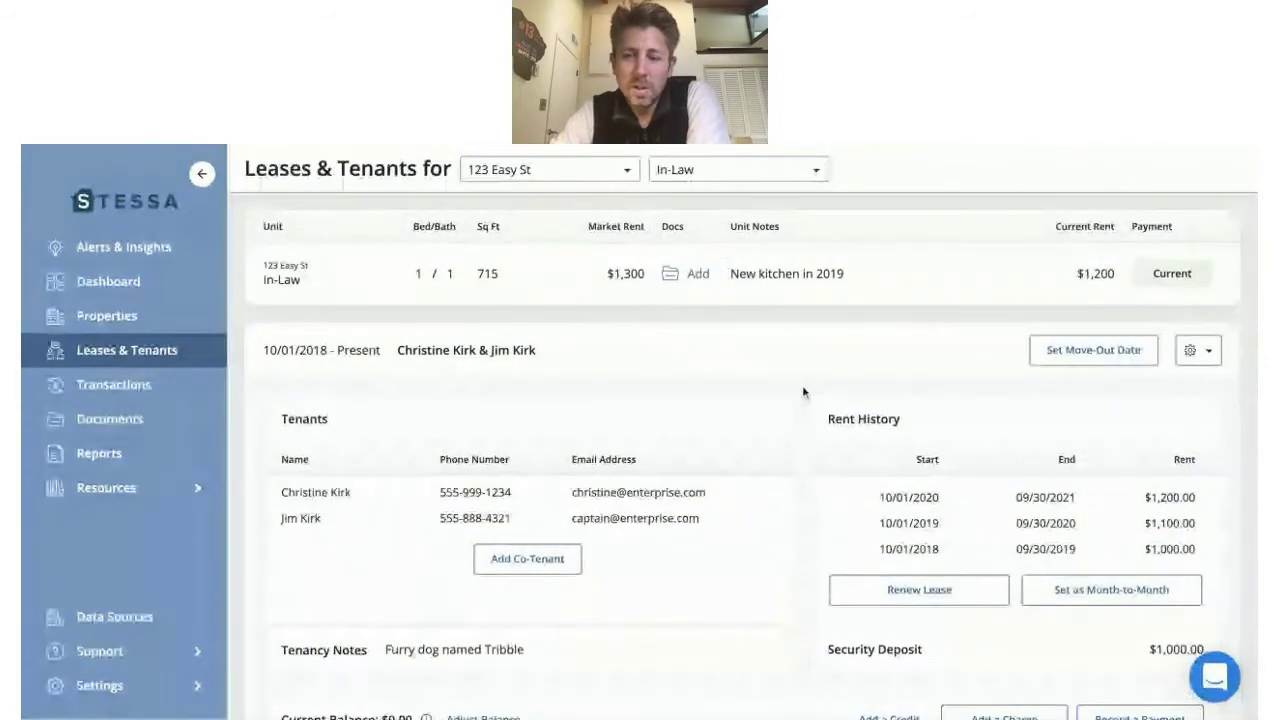
pyautogui.scroll(-3, 803, 391)
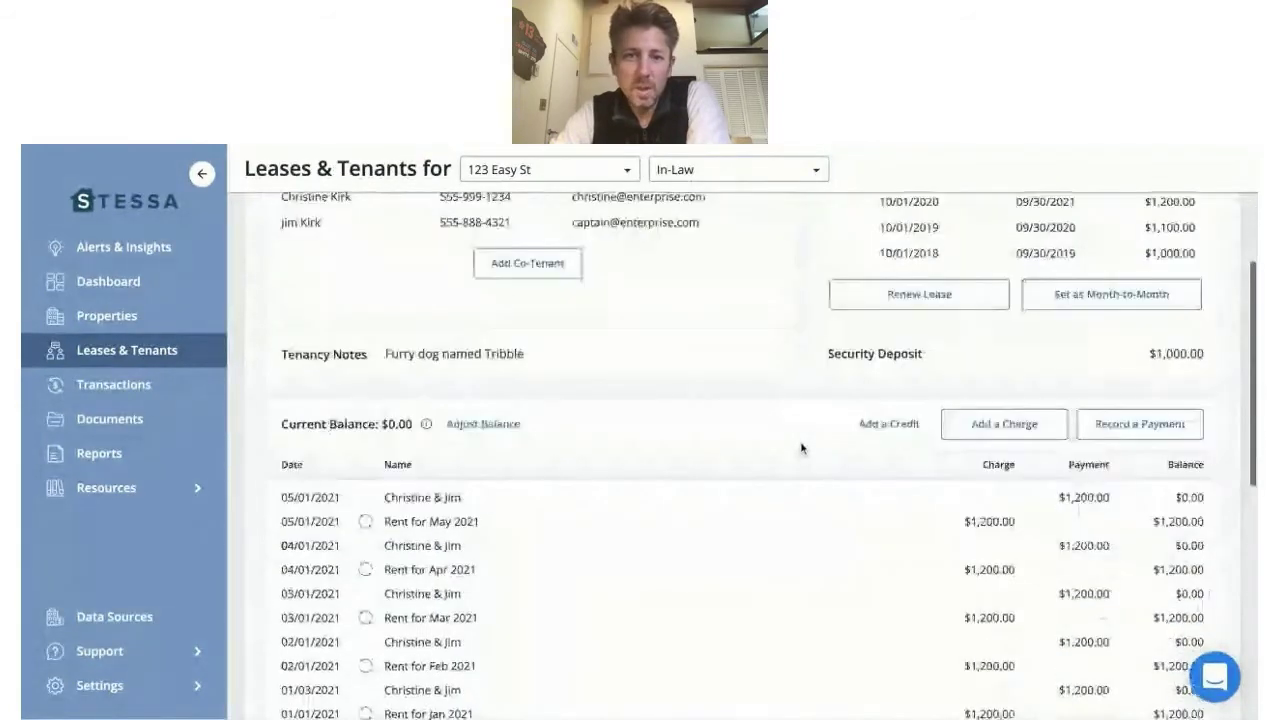
pyautogui.scroll(3, 803, 449)
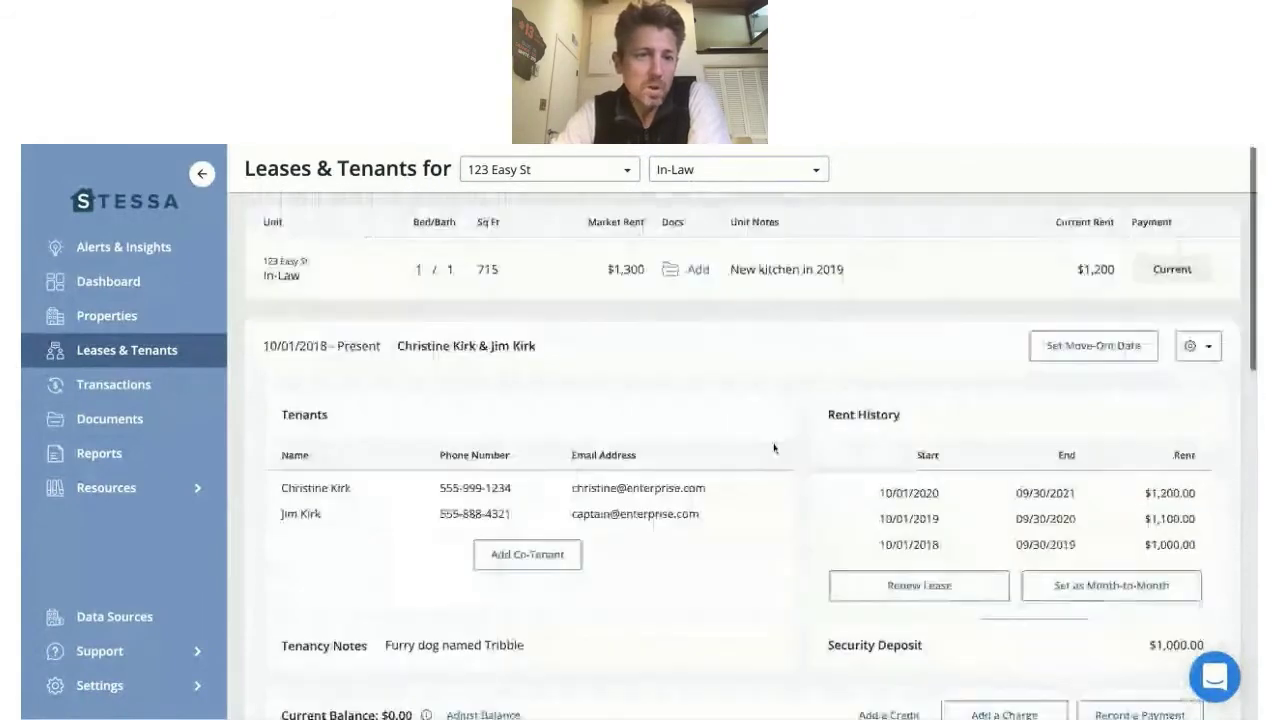
# Open the 05/01/2021 rent payment from the In-Law ledger, review its transaction details, and close it without changes
pyautogui.scroll(-4, 723, 409)
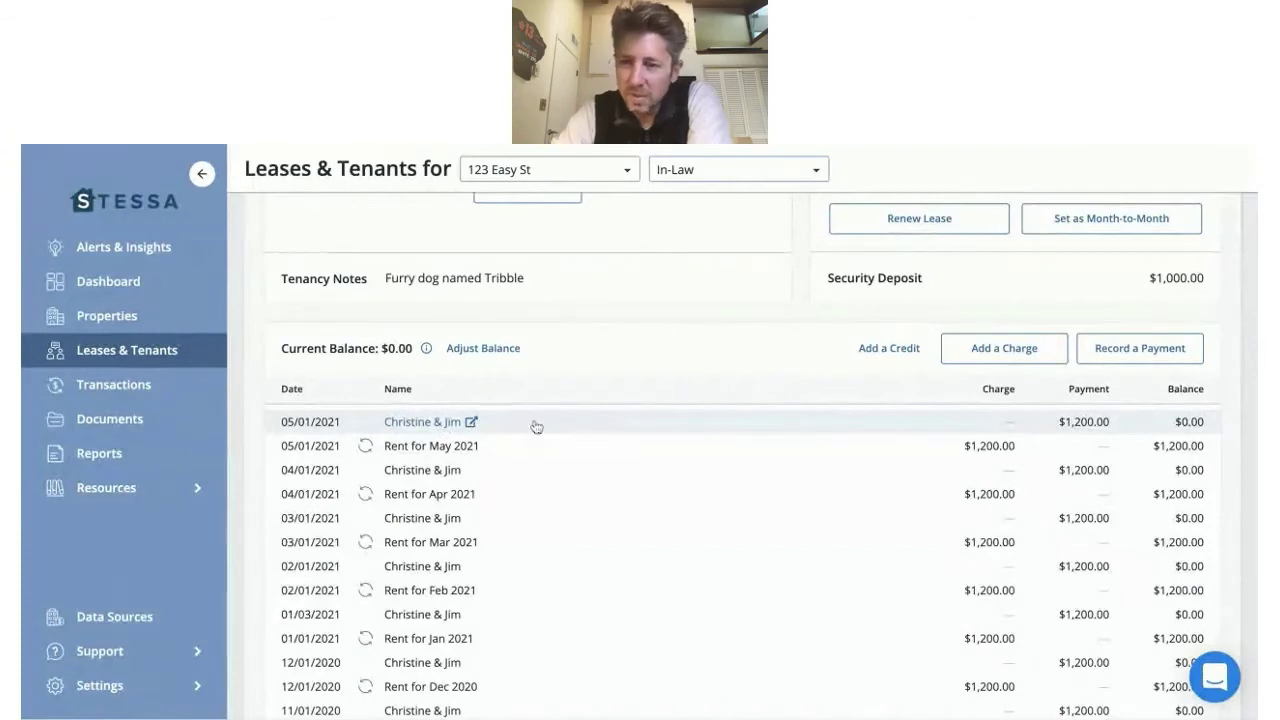
pyautogui.click(415, 424)
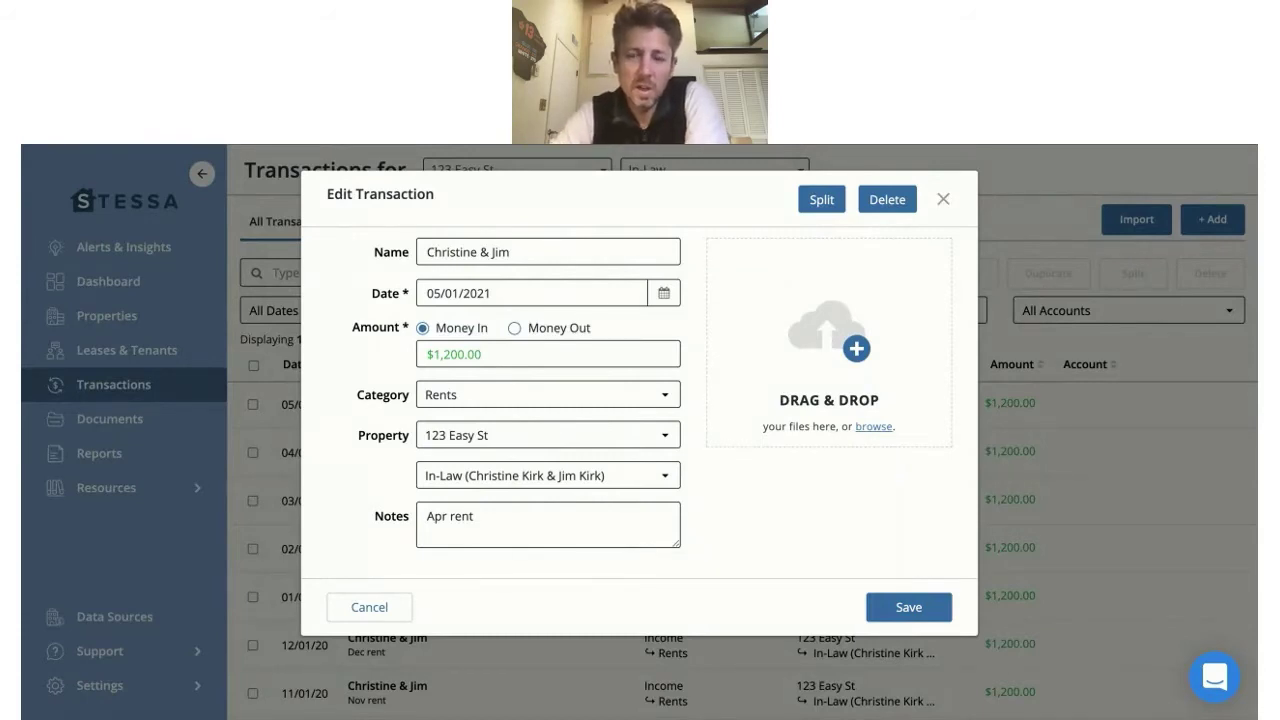
pyautogui.click(943, 199)
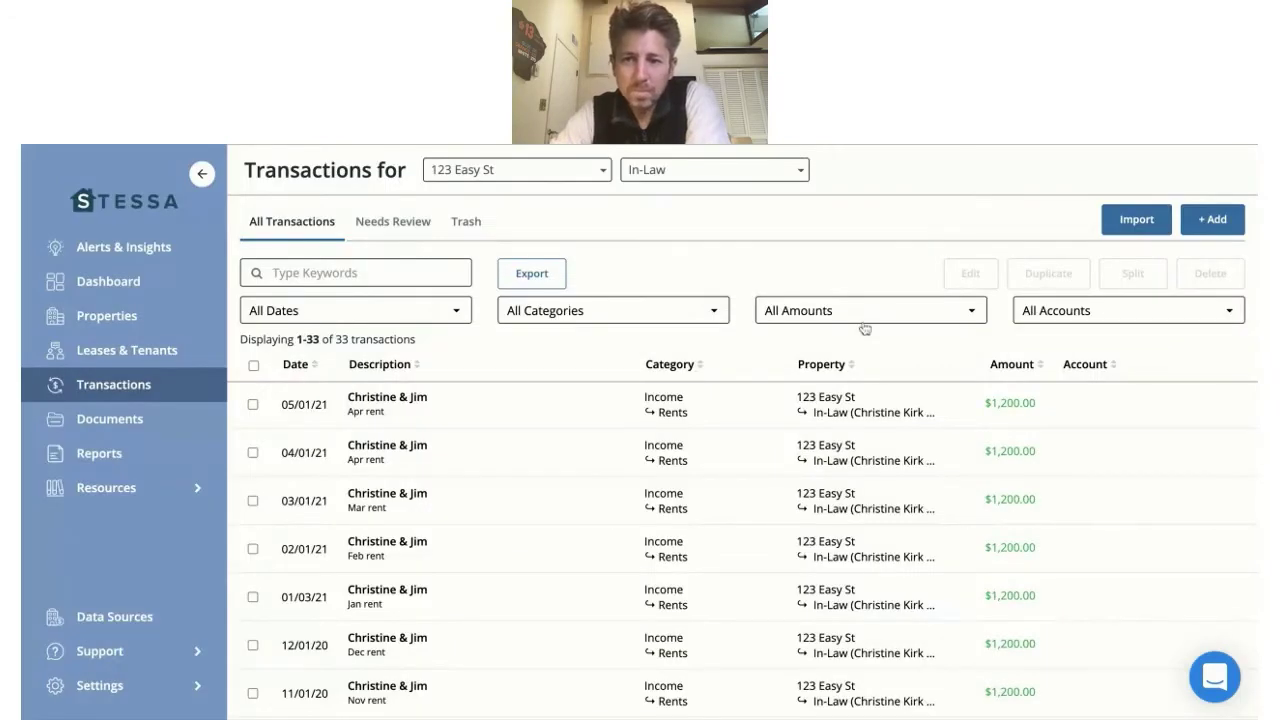
# Look over the In-Law transactions and recategorize the 05/01/21 rent payment as Admin & Other
pyautogui.scroll(-4, 793, 509)
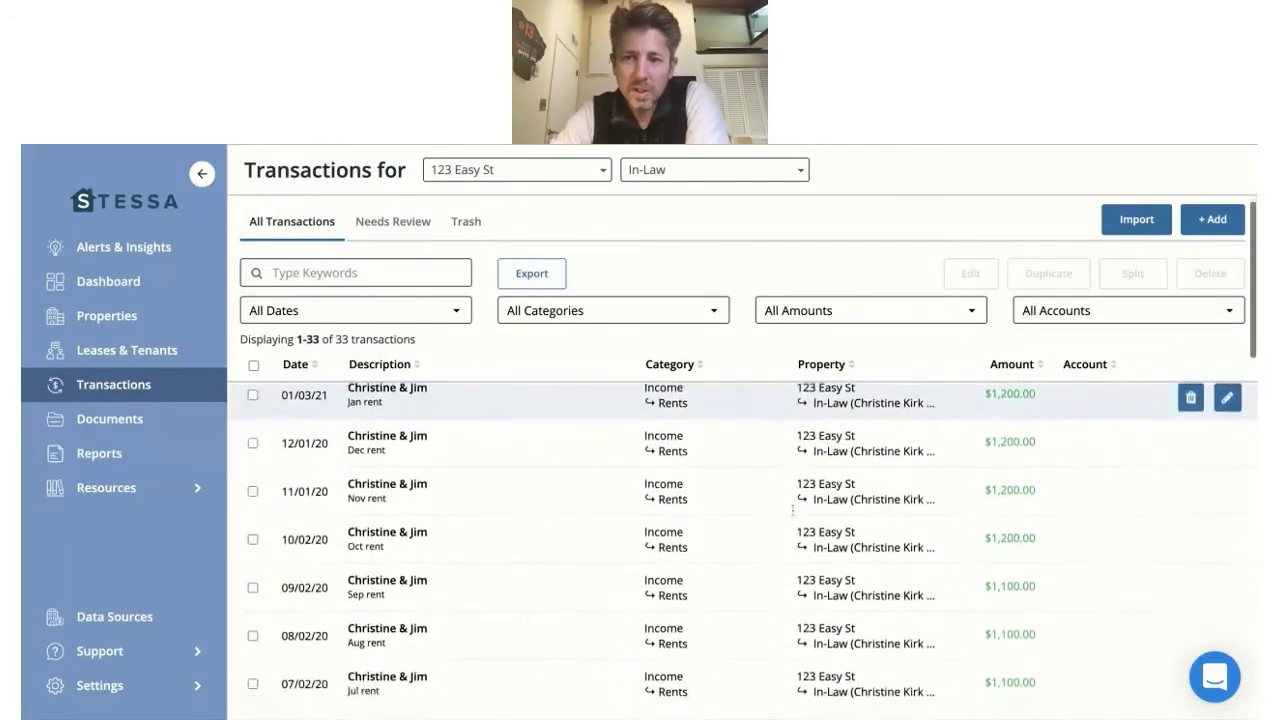
pyautogui.scroll(4, 793, 509)
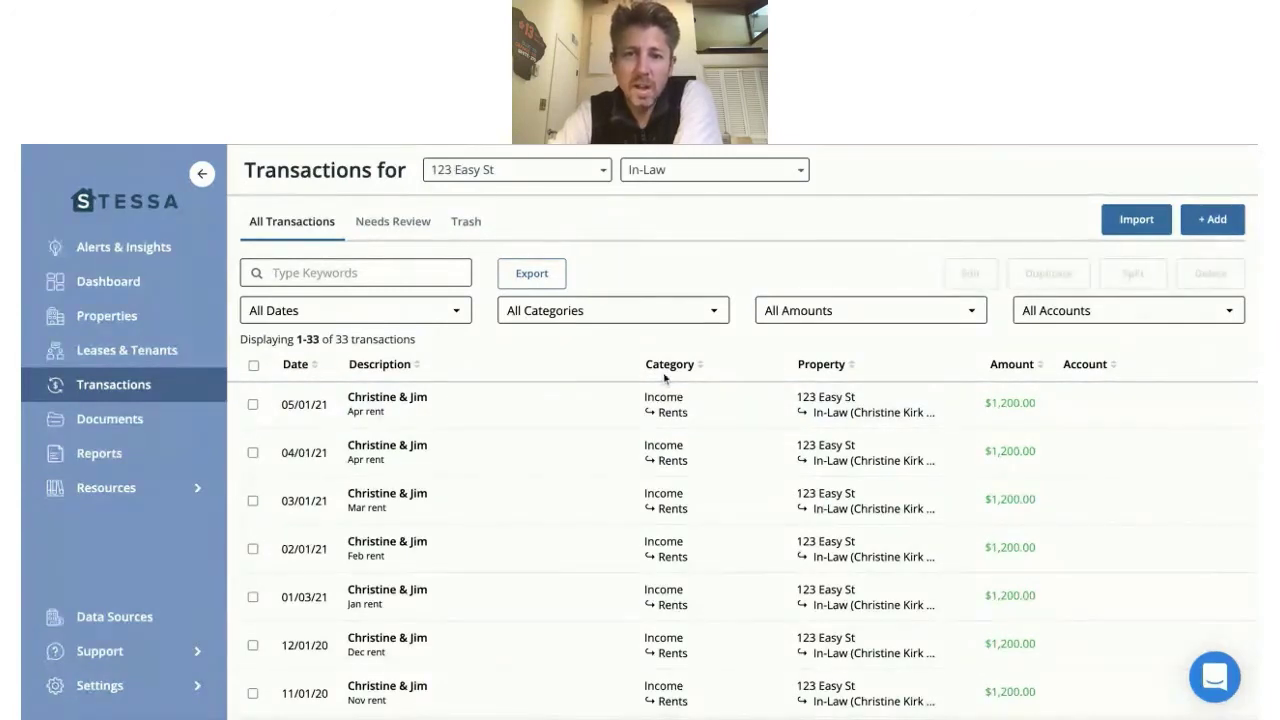
pyautogui.click(680, 405)
pyautogui.click(680, 405)
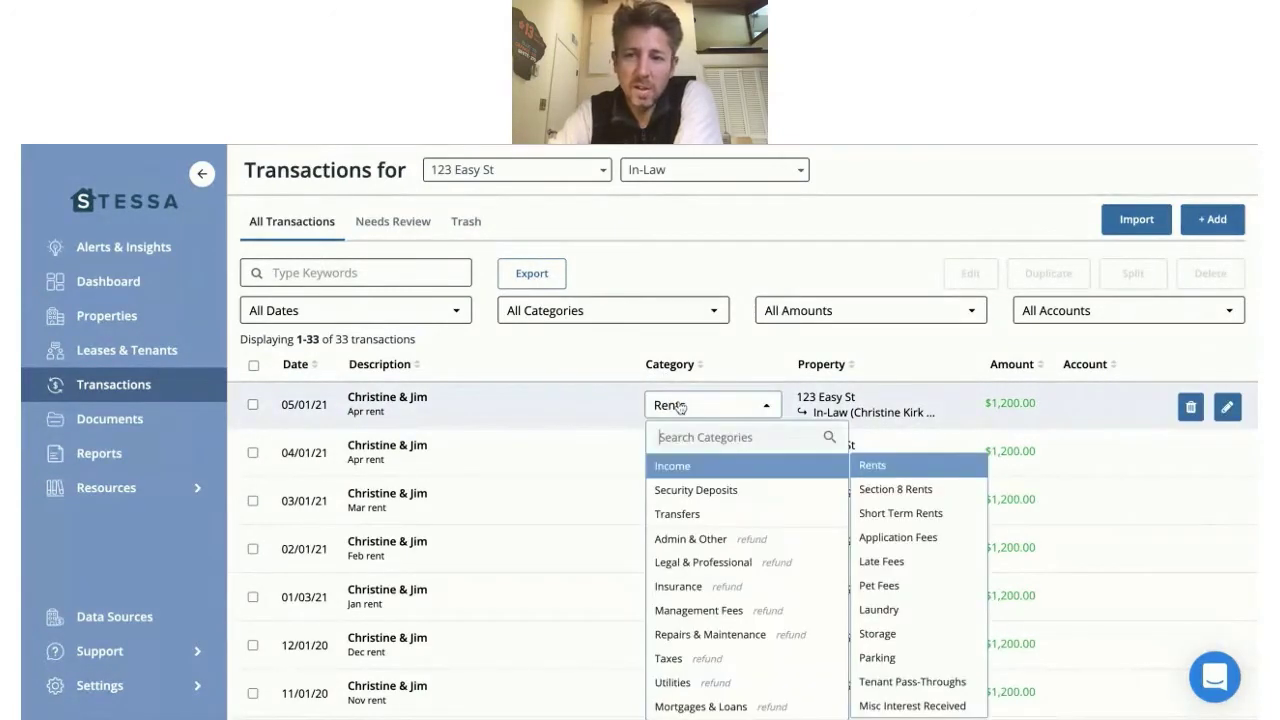
pyautogui.scroll(-1, 754, 469)
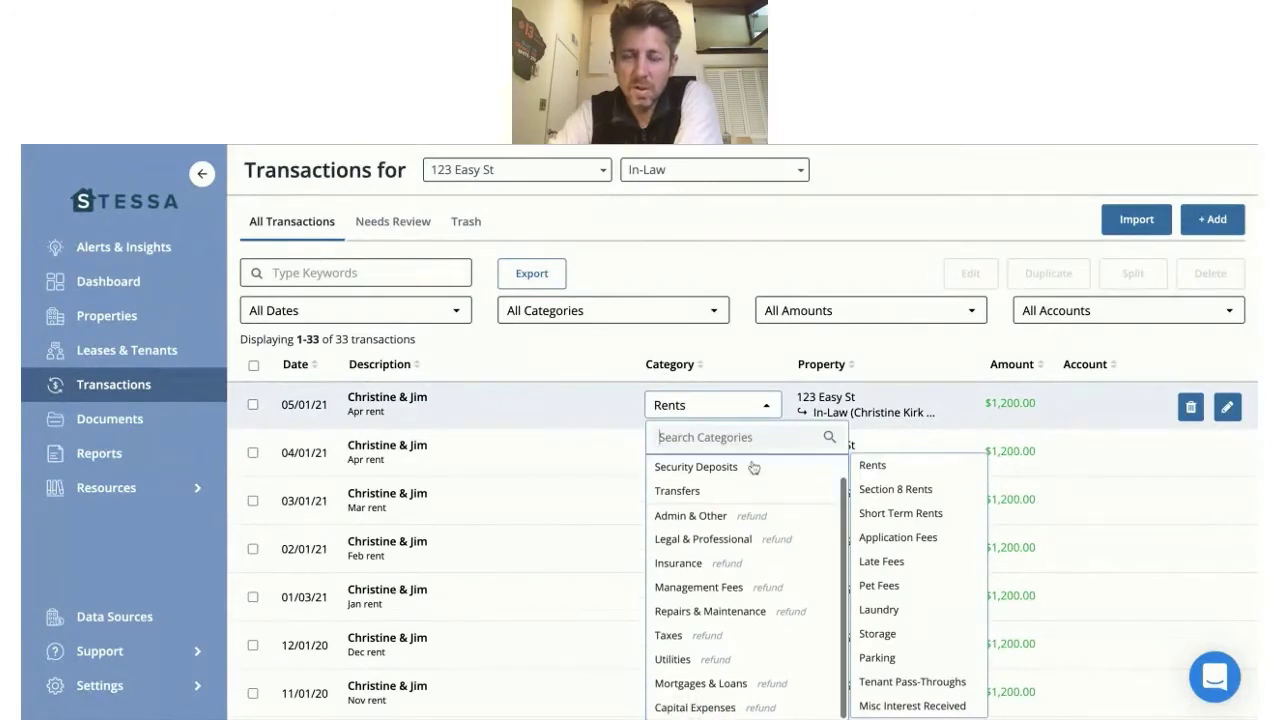
pyautogui.scroll(1, 750, 492)
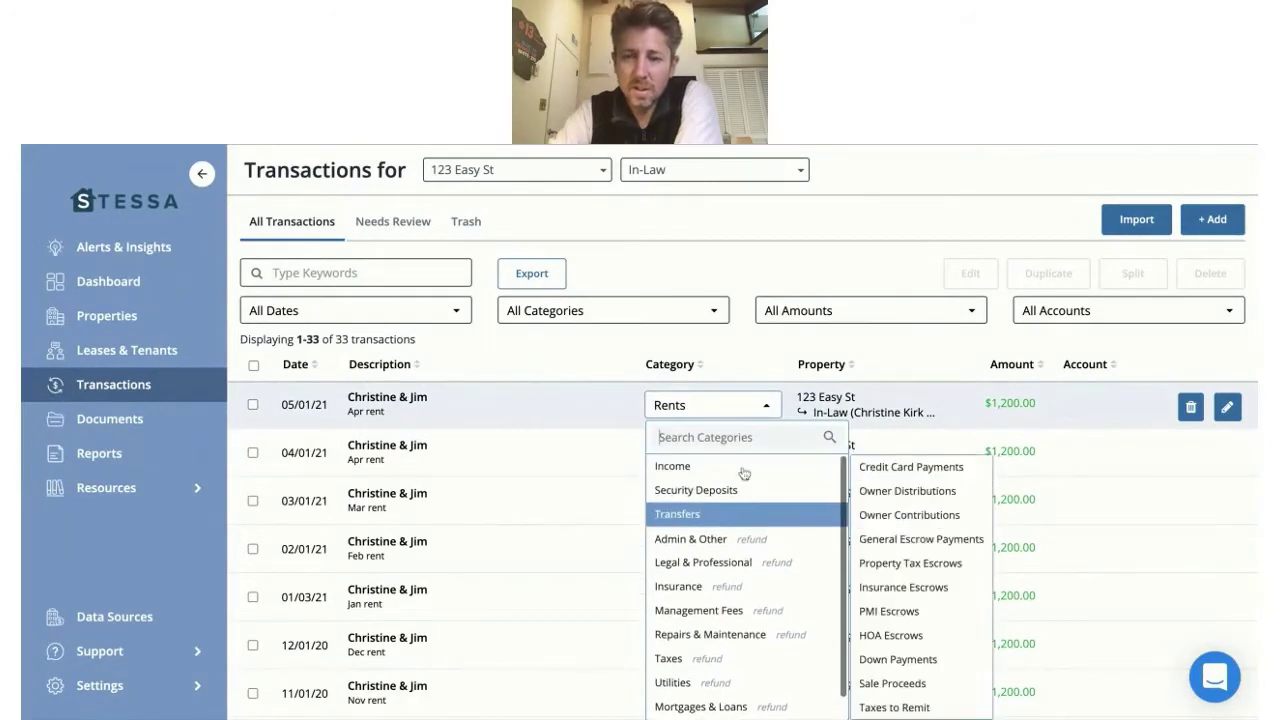
pyautogui.moveTo(745, 474)
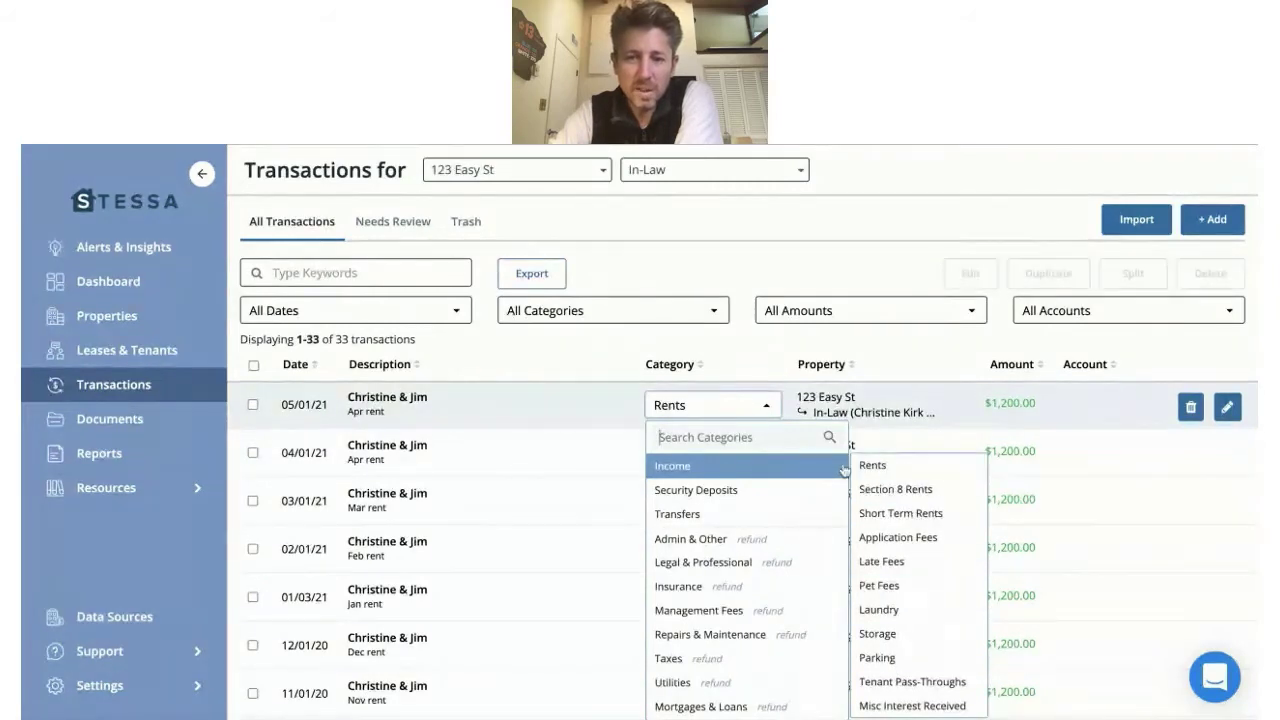
pyautogui.moveTo(718, 540)
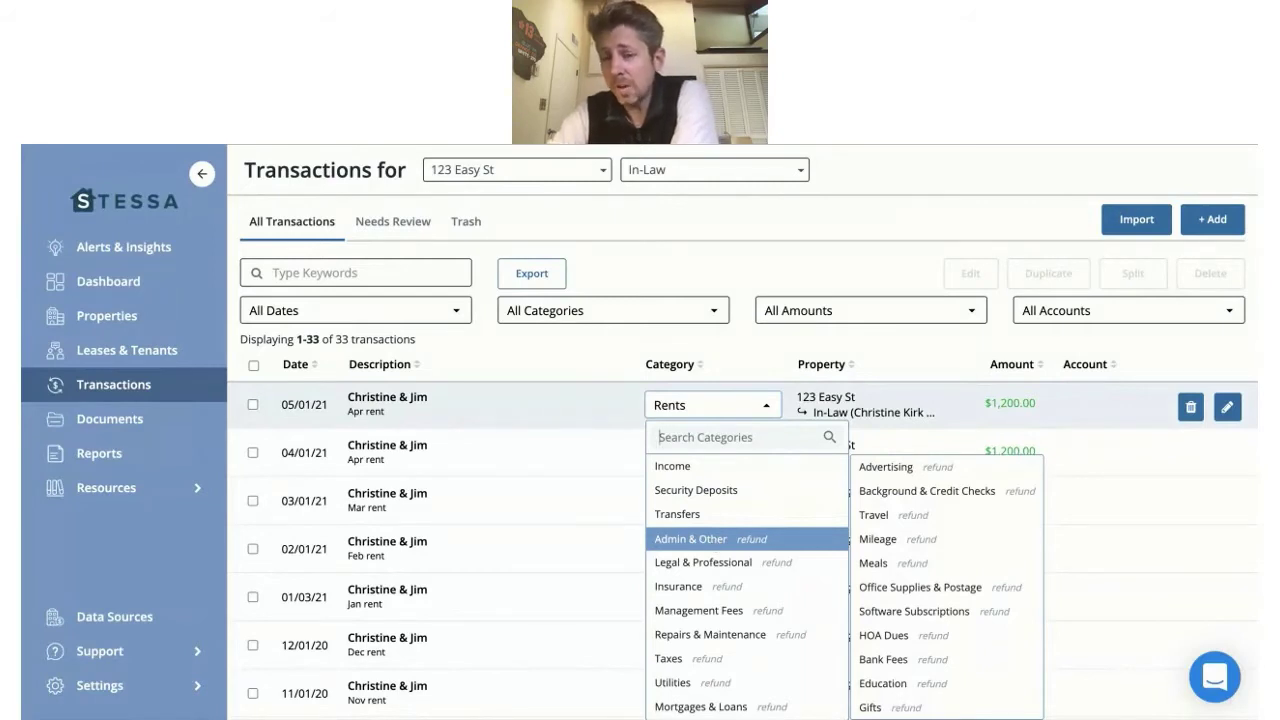
pyautogui.click(690, 539)
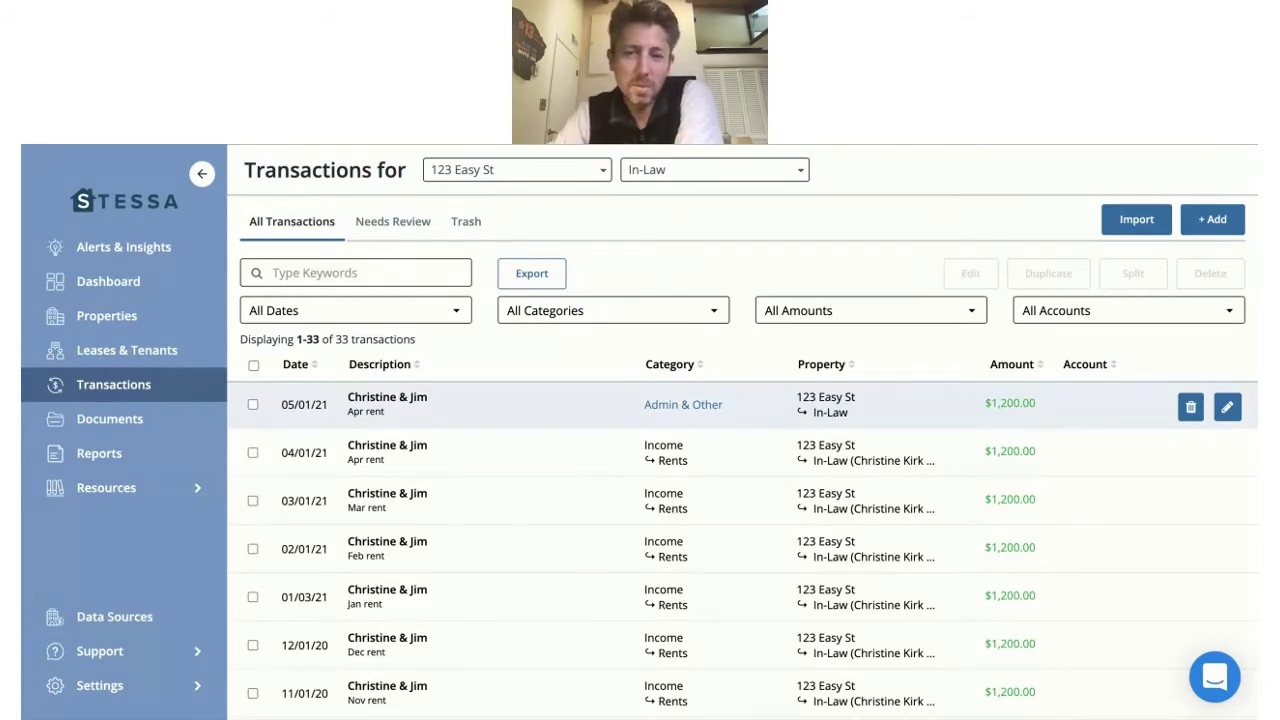
# Check the property and unit choices of the 05/01/21 transaction and set its category to Repairs & Maintenance
pyautogui.click(841, 407)
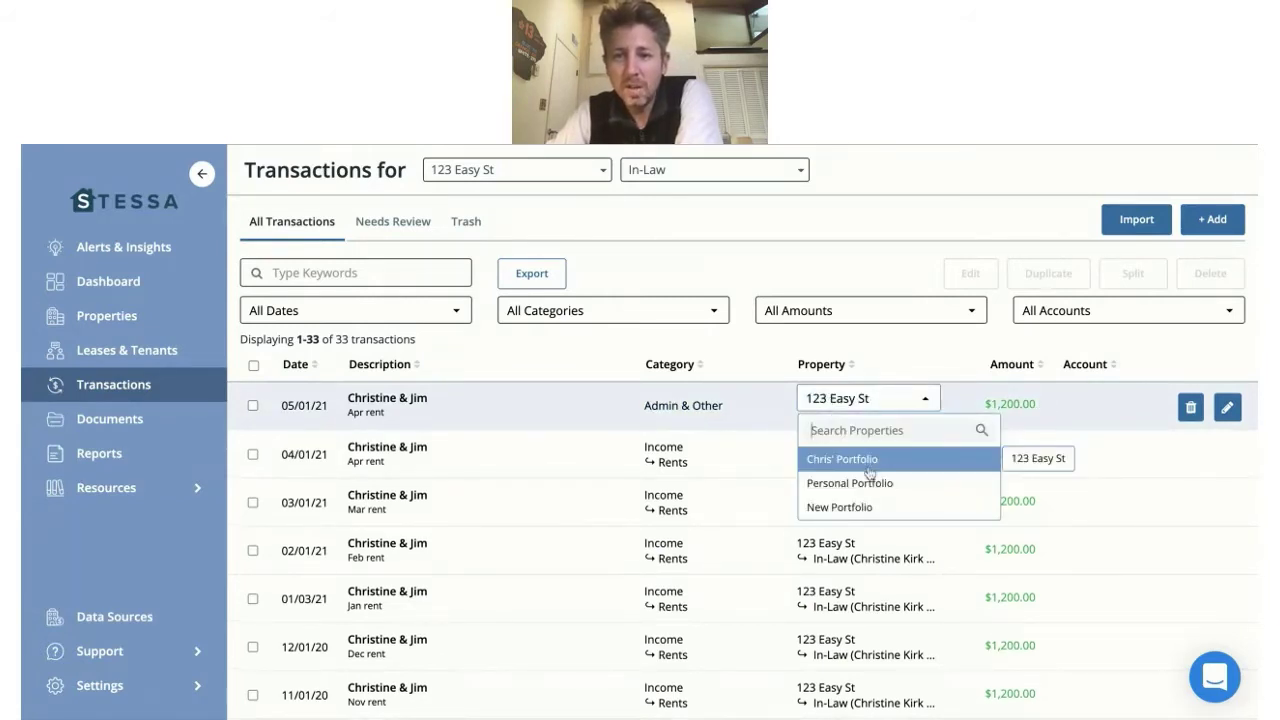
pyautogui.click(833, 400)
pyautogui.click(831, 413)
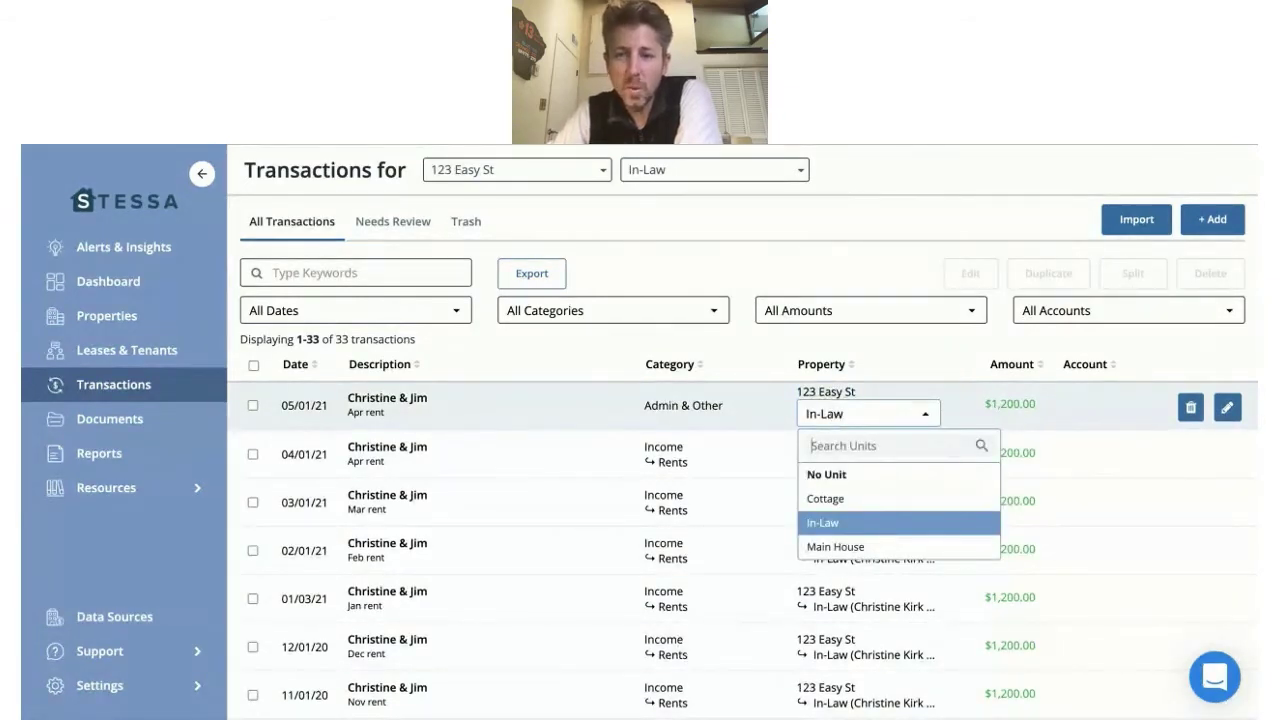
pyautogui.click(688, 405)
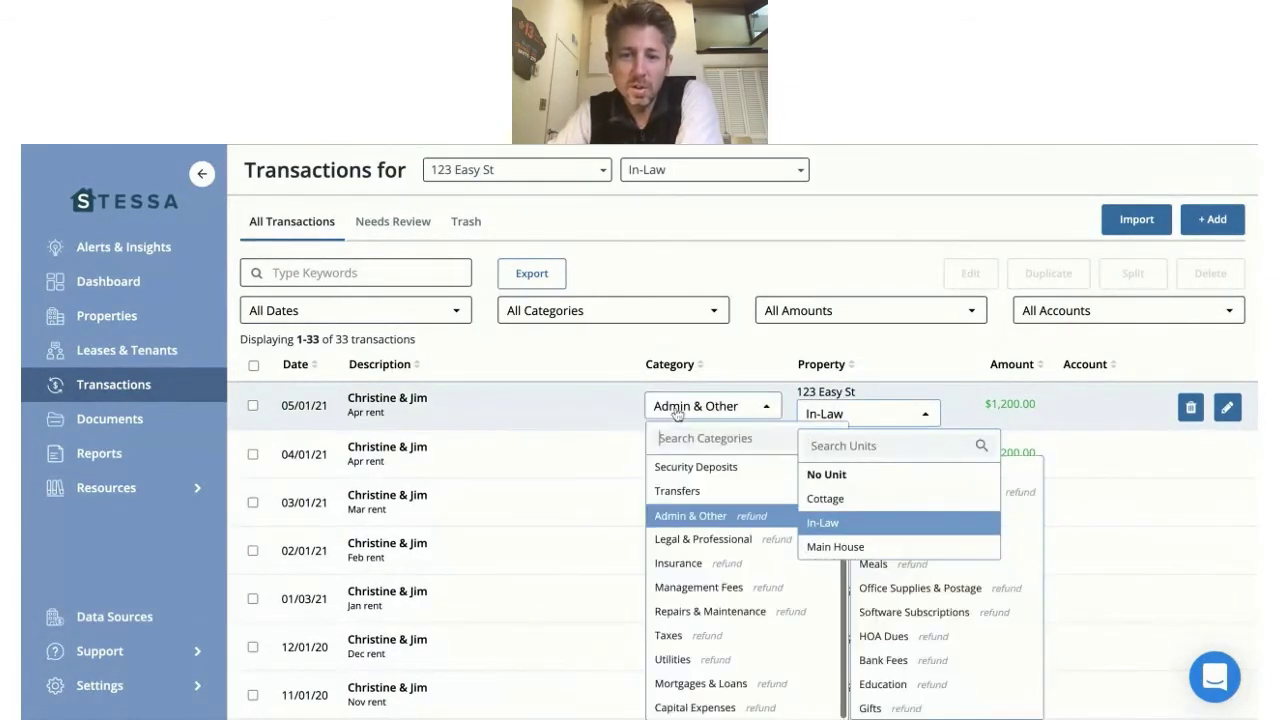
pyautogui.scroll(-2, 676, 611)
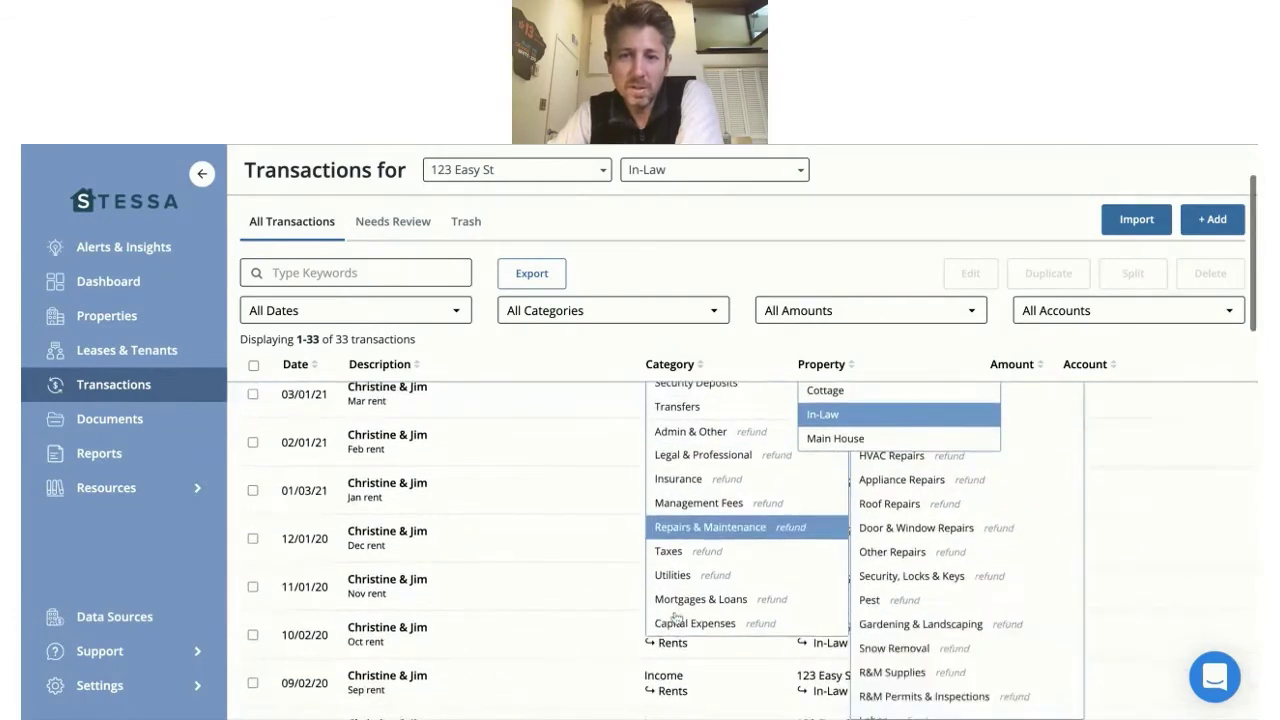
pyautogui.click(680, 527)
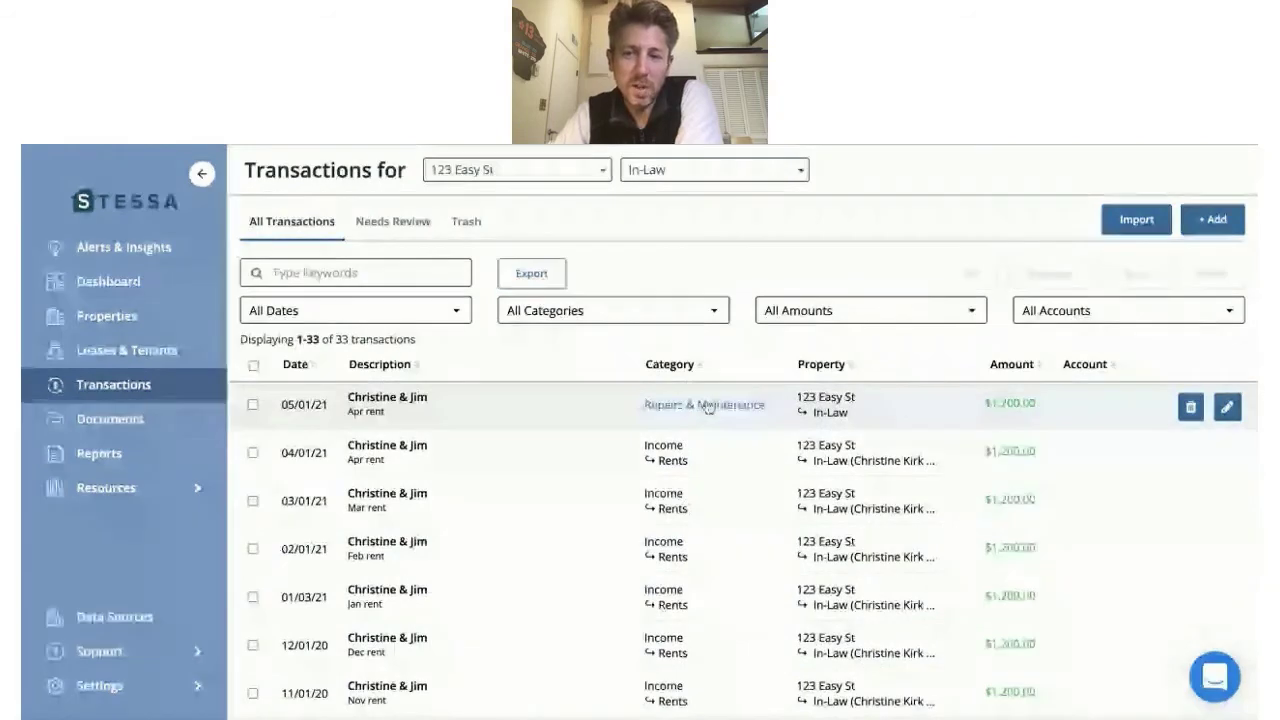
# Set the 05/01/21 transaction's category back to Rents under Income
pyautogui.click(708, 405)
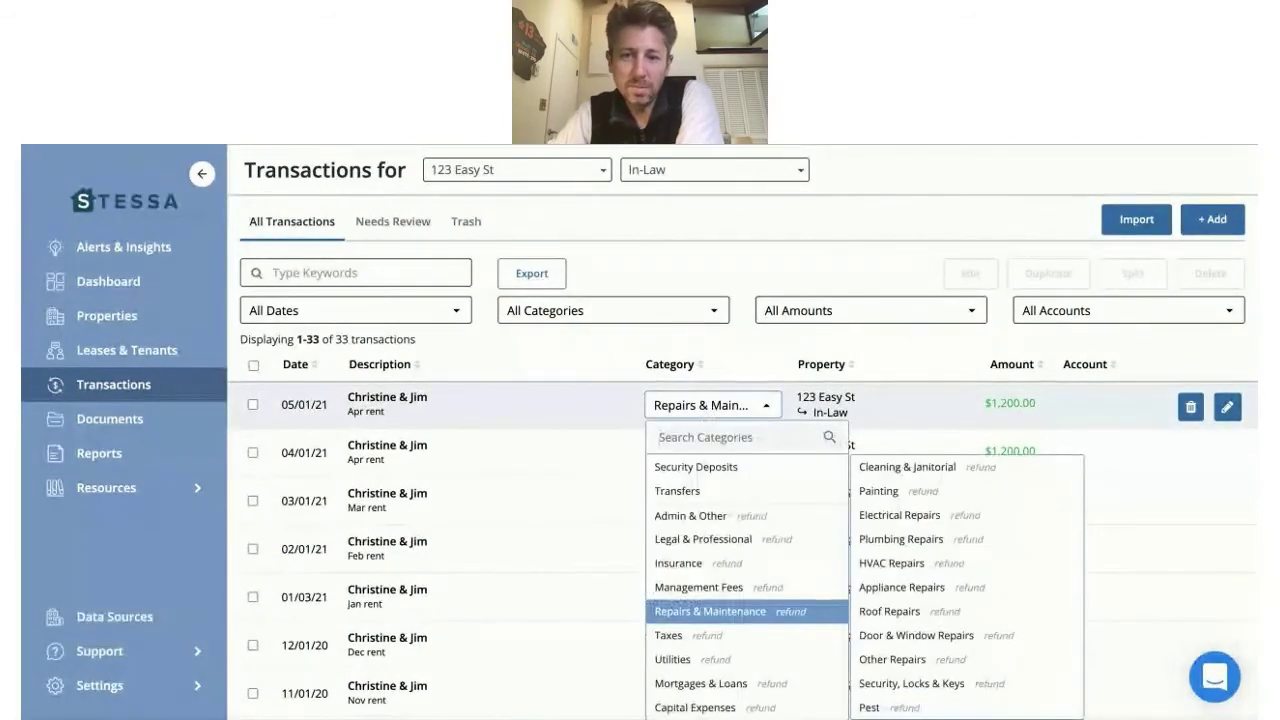
pyautogui.scroll(1, 700, 486)
pyautogui.moveTo(695, 468)
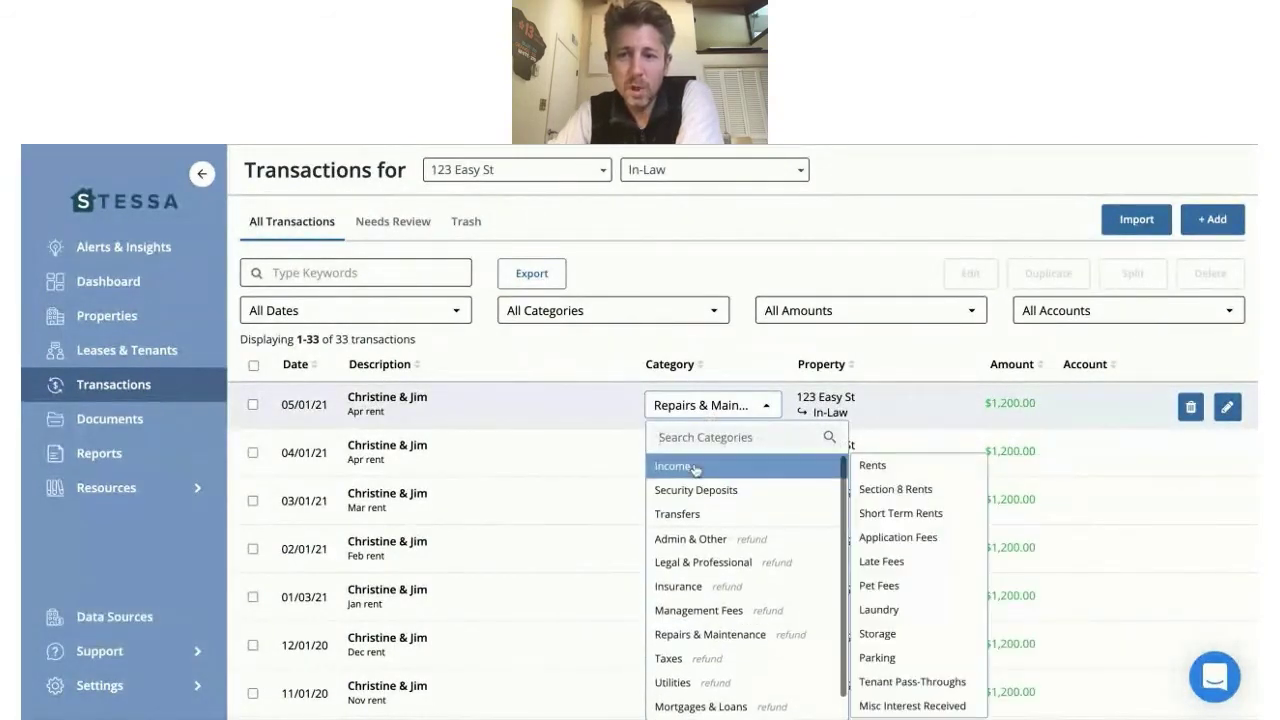
pyautogui.click(906, 468)
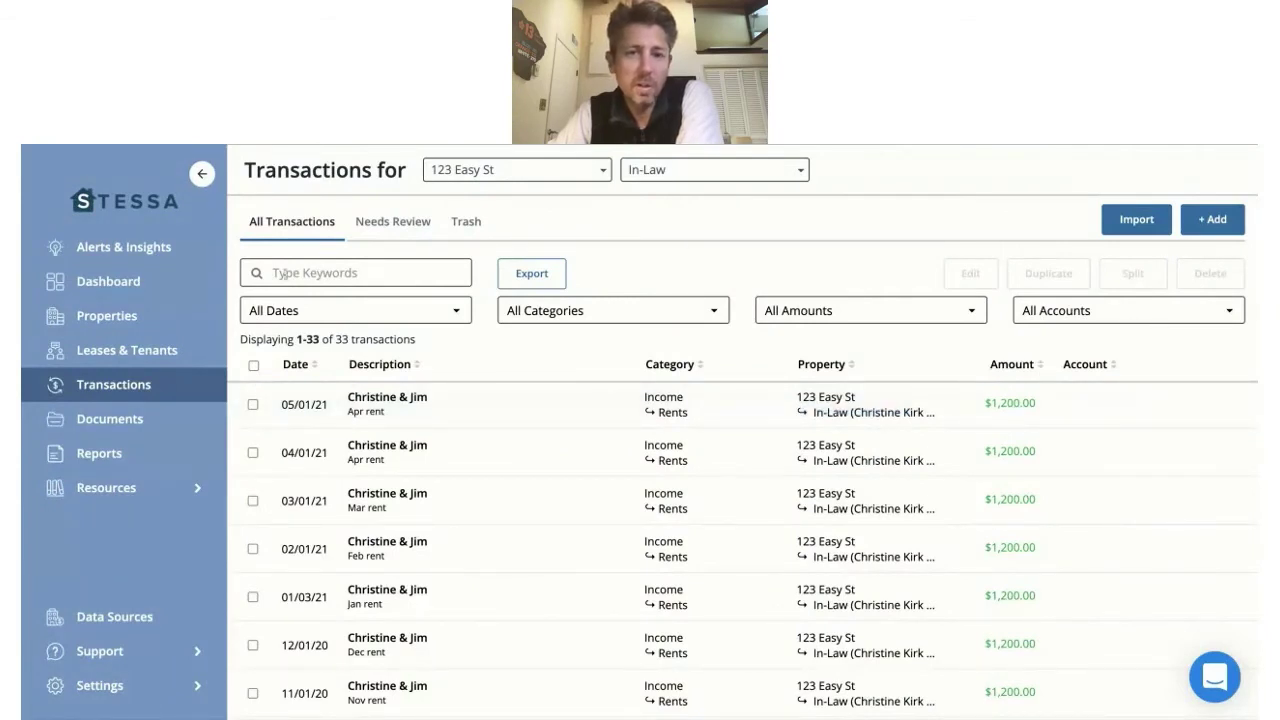
# Review the date, category and amount filters available for the transactions list without applying any
pyautogui.click(289, 314)
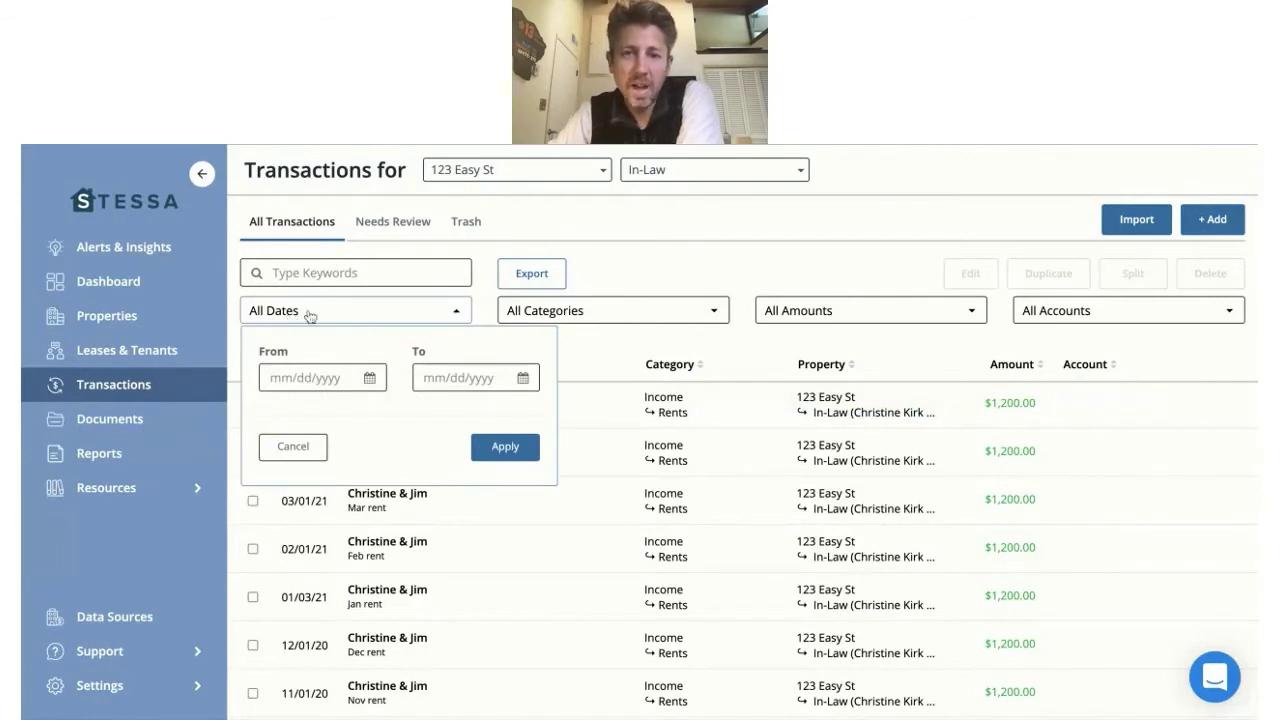
pyautogui.click(611, 310)
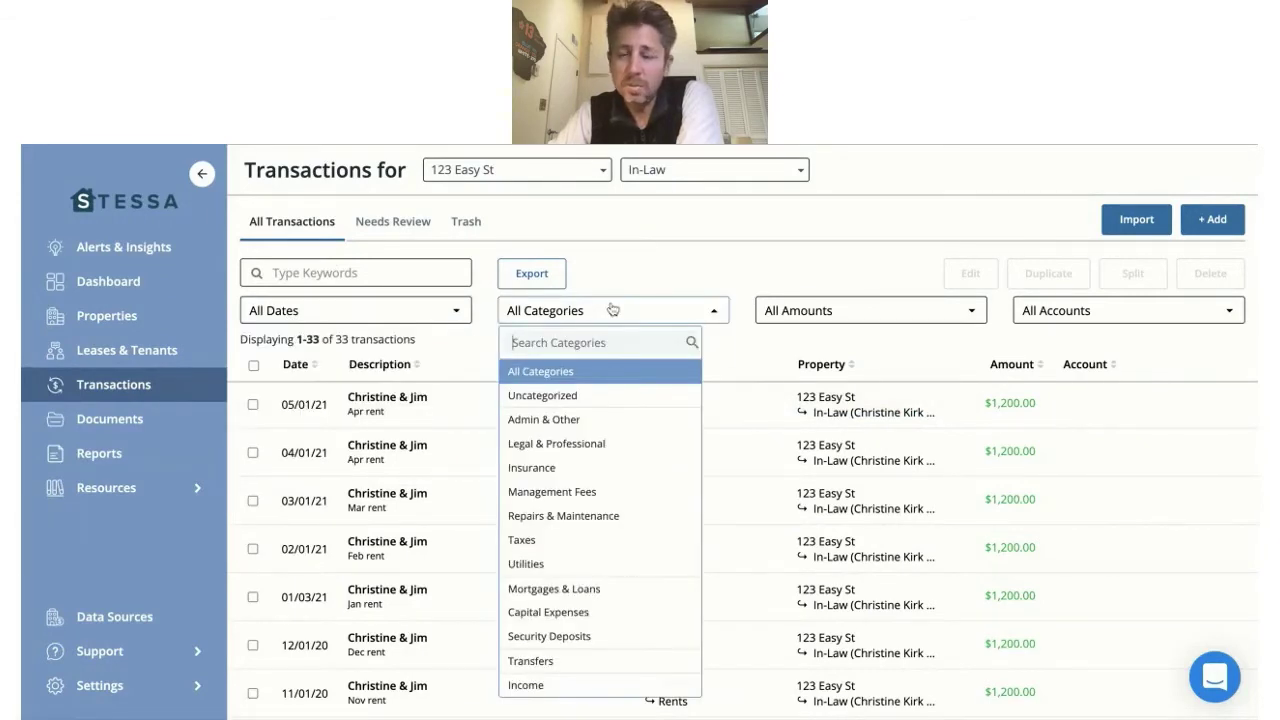
pyautogui.click(828, 310)
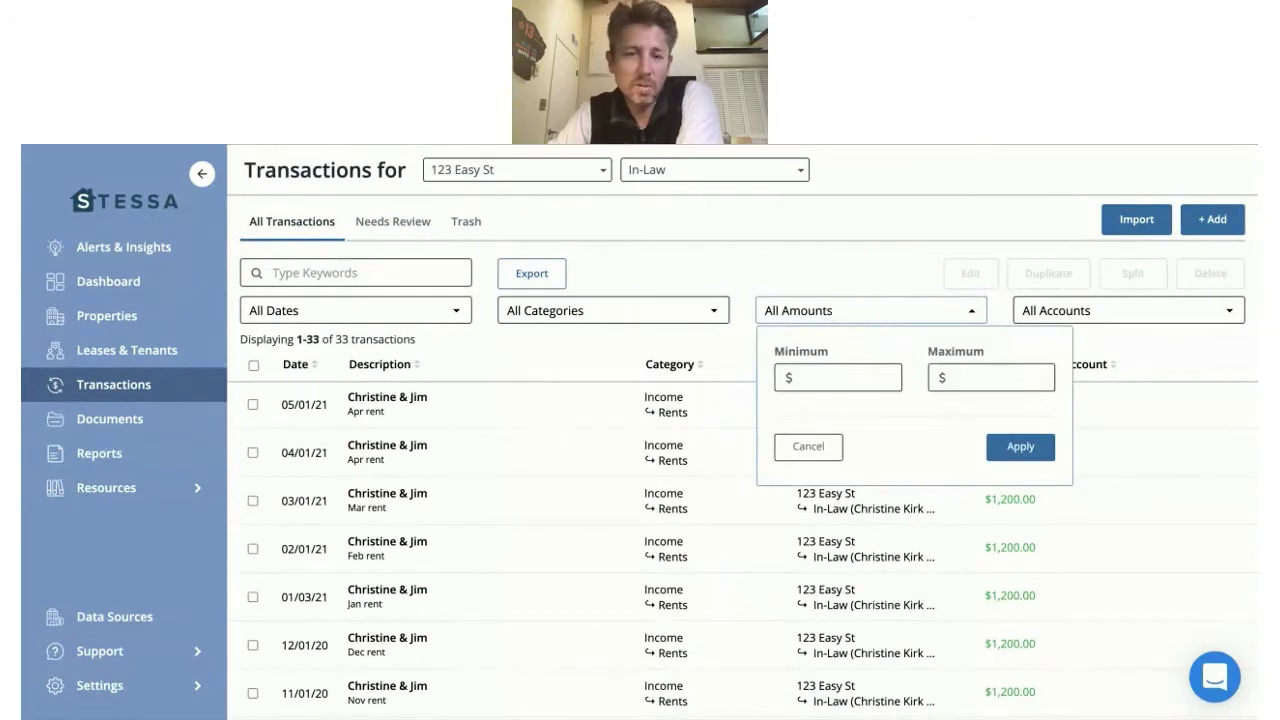
pyautogui.click(801, 275)
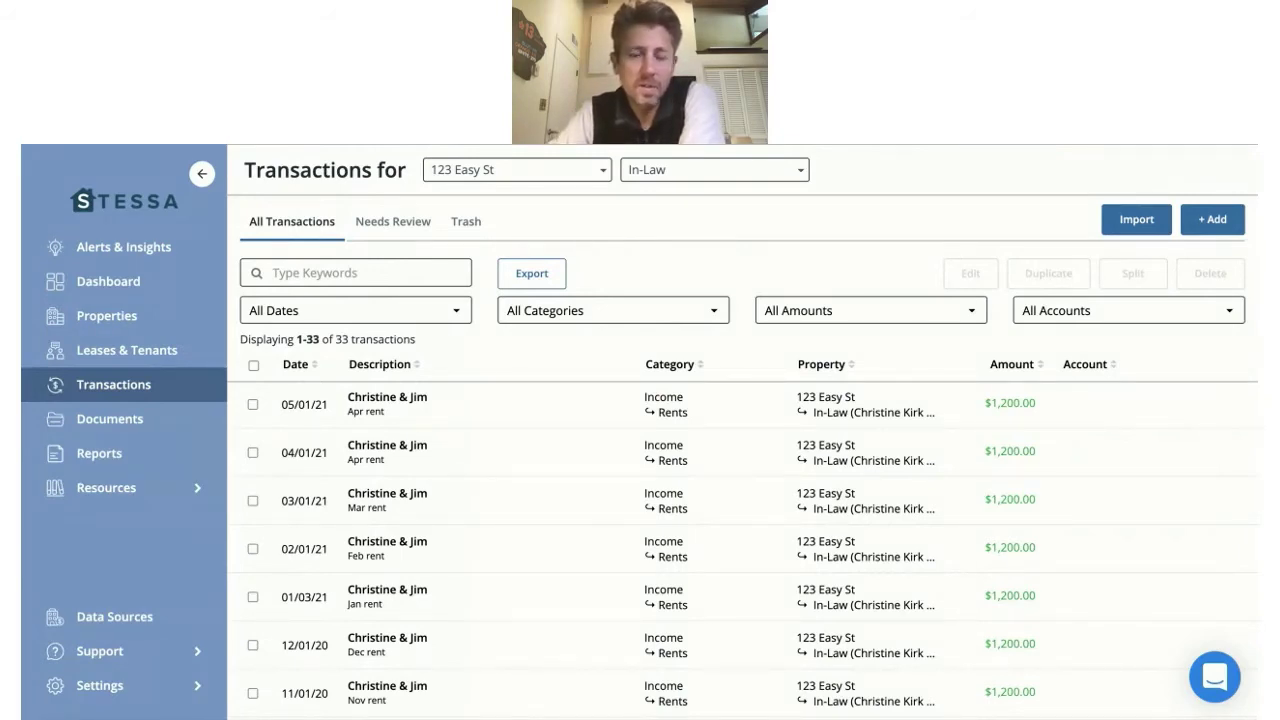
# Examine the category choices for the 05/01/21 transaction, including the Capital Expenses, Mortgages & Loans and Admin & Other sub-categories, without changing it
pyautogui.moveTo(680, 402)
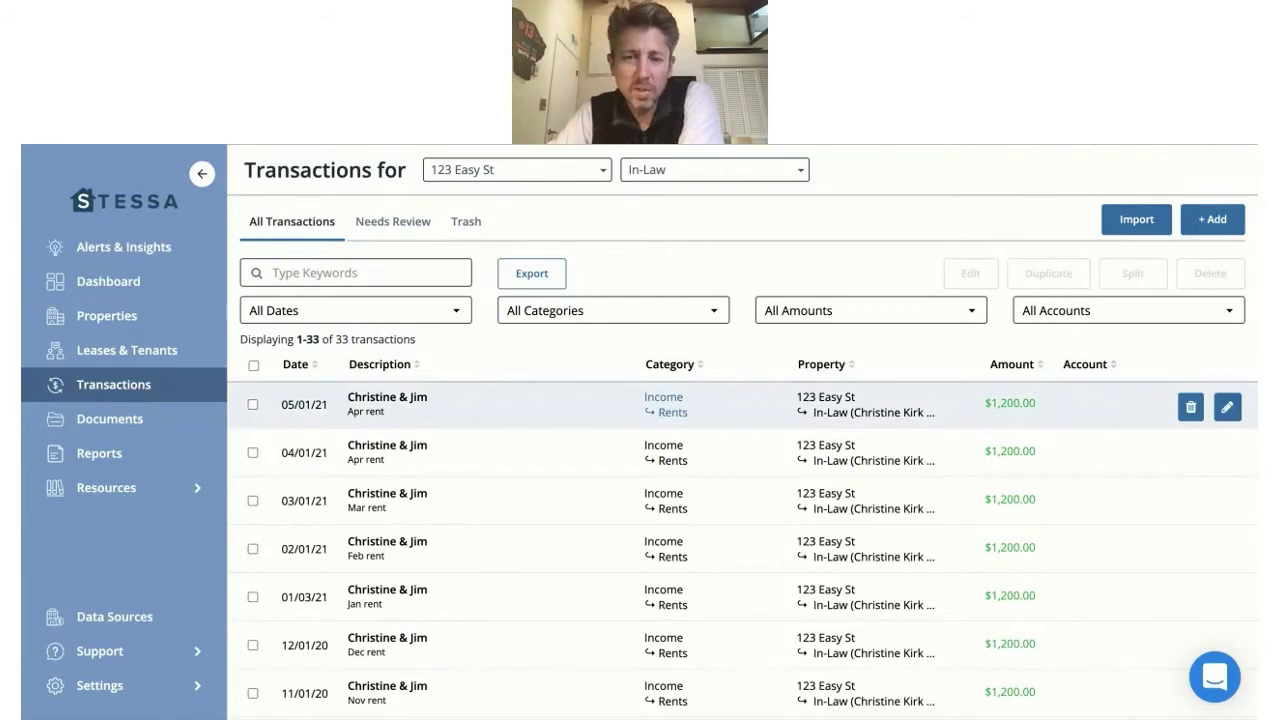
pyautogui.click(665, 404)
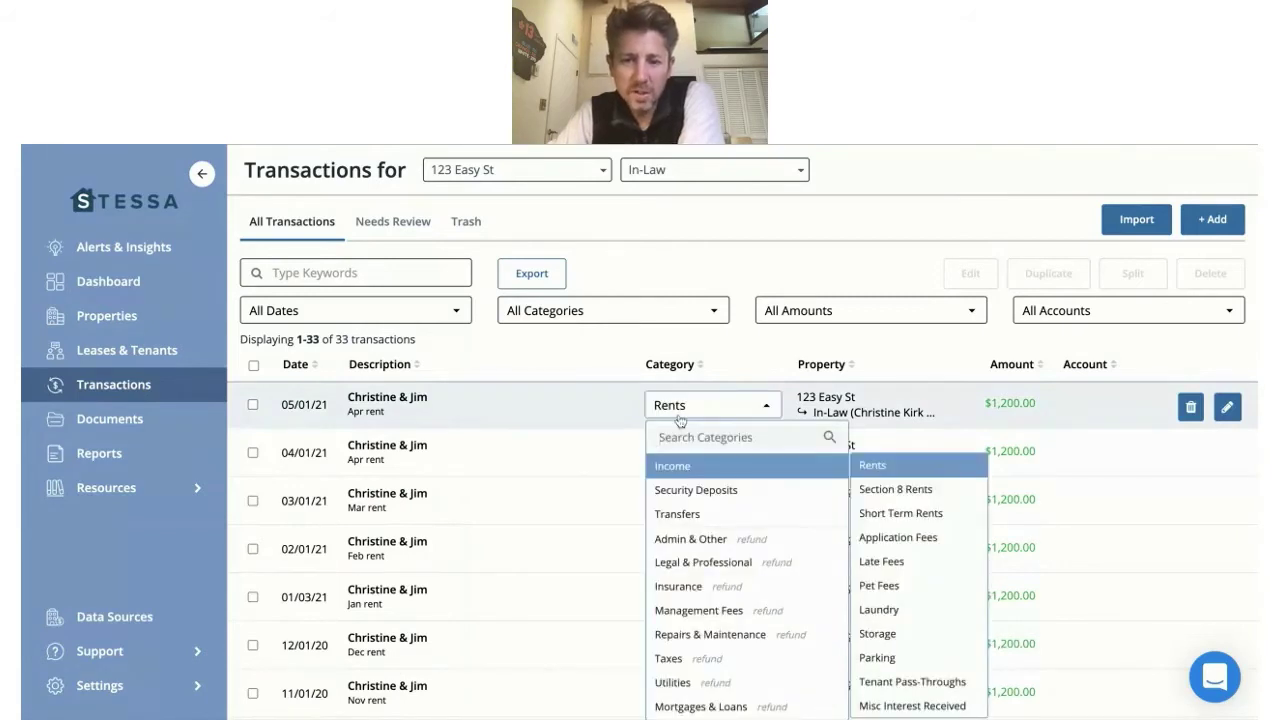
pyautogui.scroll(-1, 707, 529)
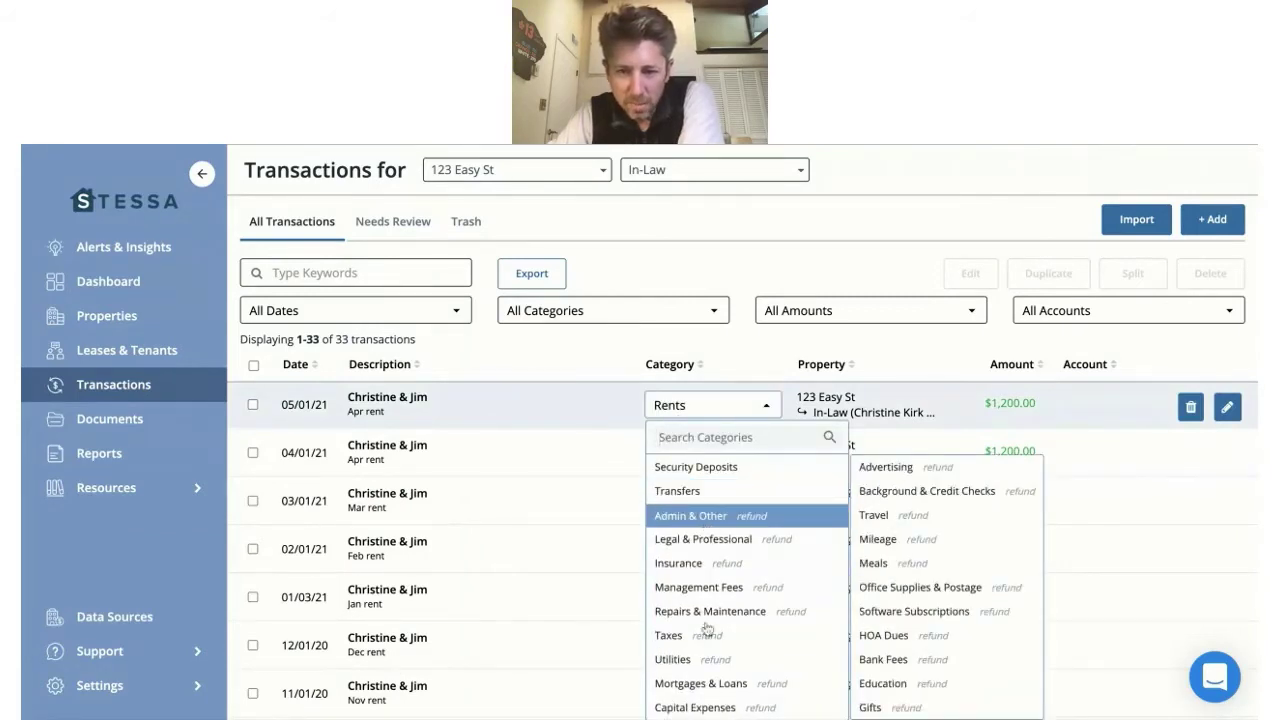
pyautogui.moveTo(706, 692)
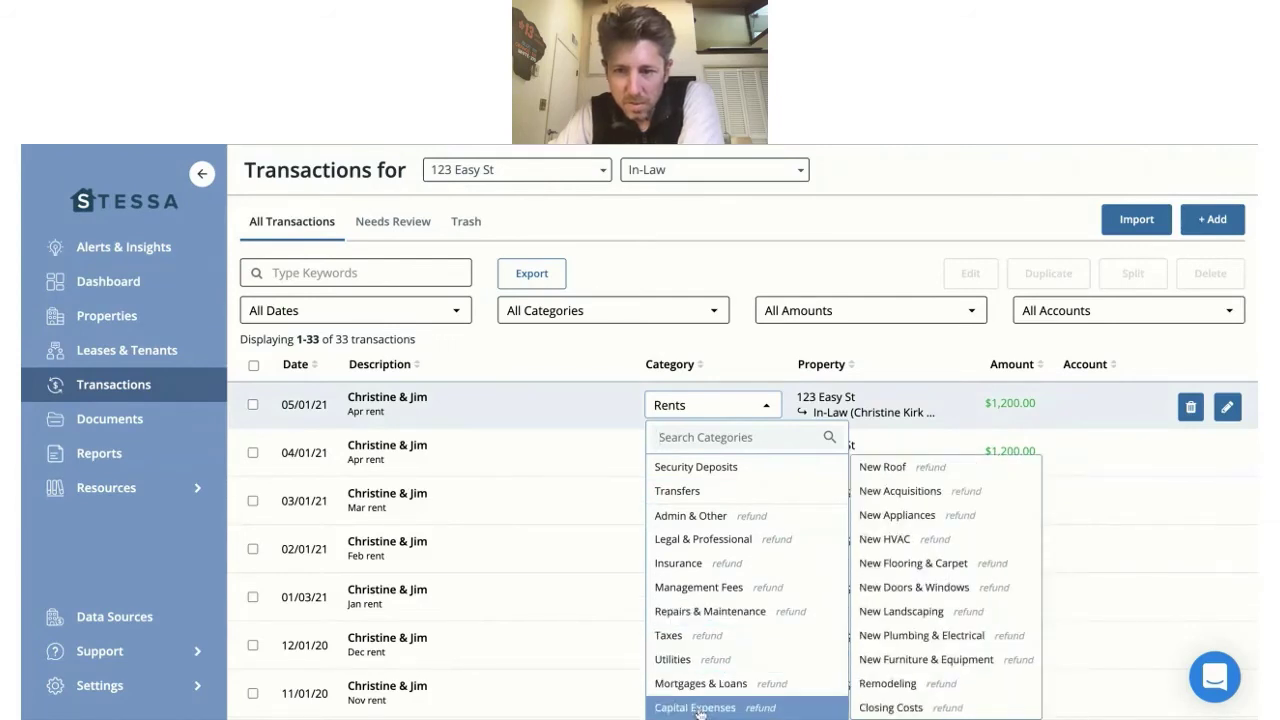
pyautogui.moveTo(773, 687)
pyautogui.scroll(-2, 773, 687)
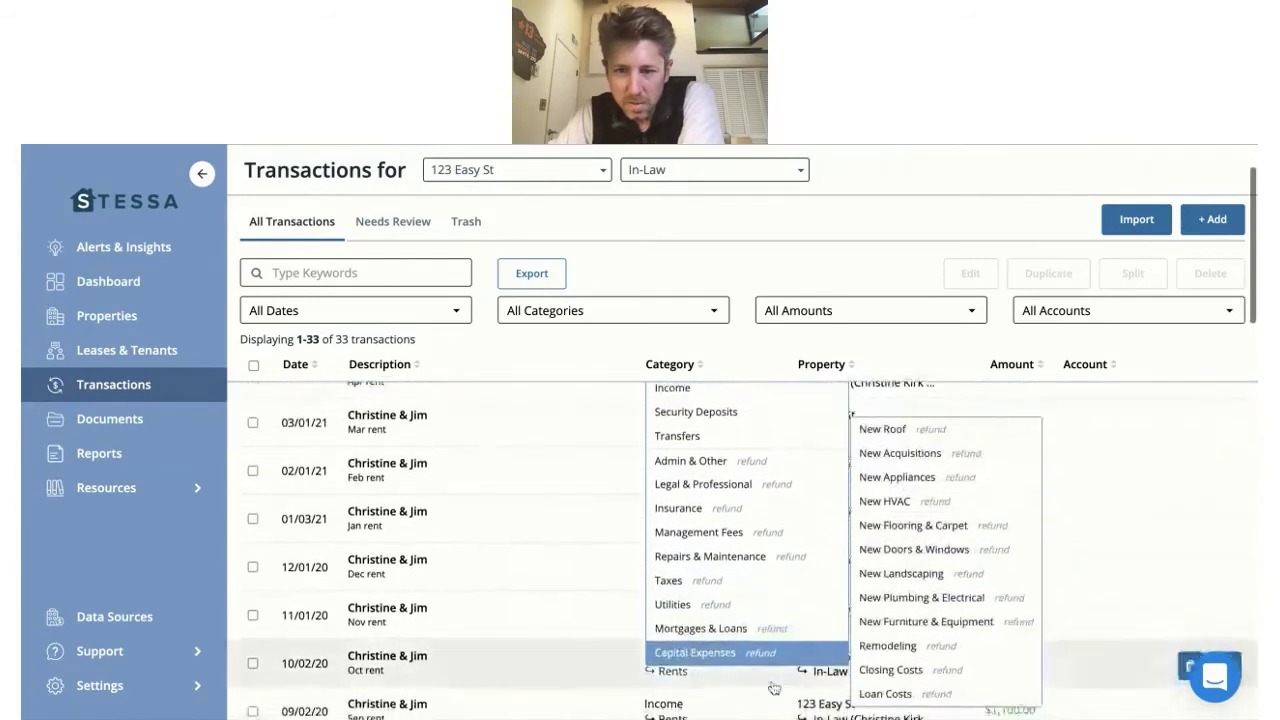
pyautogui.moveTo(729, 628)
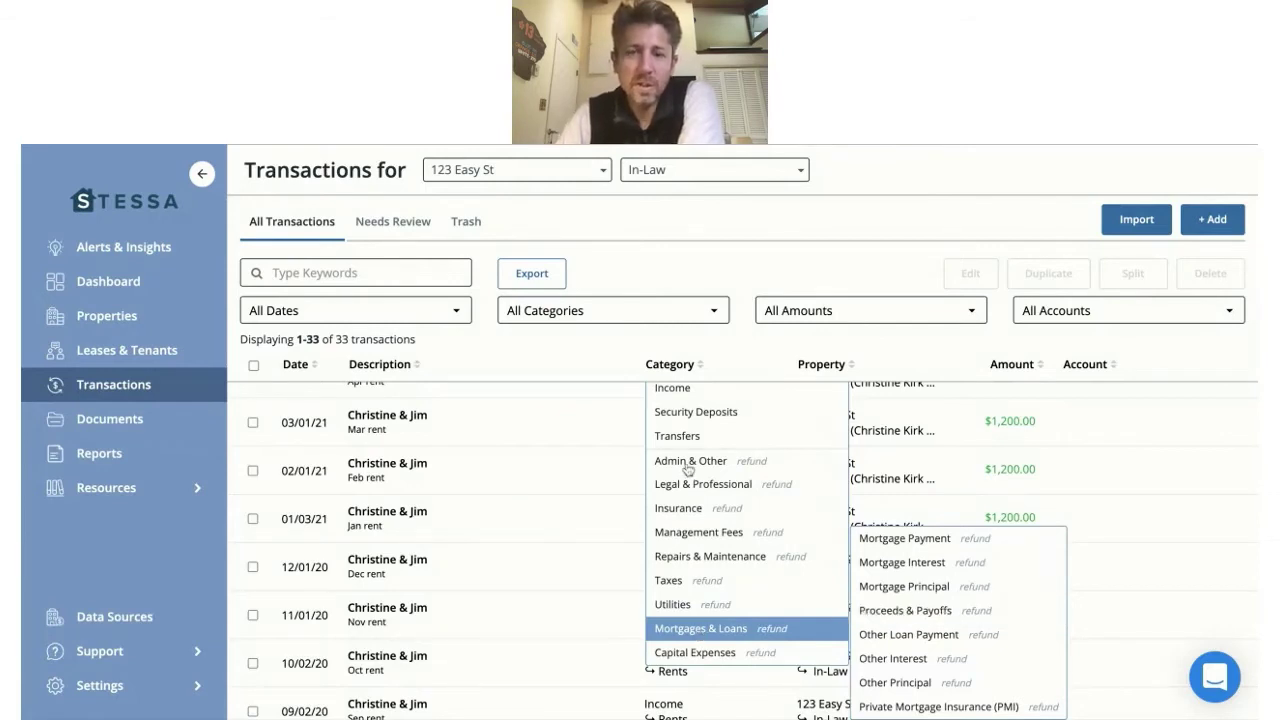
pyautogui.moveTo(688, 466)
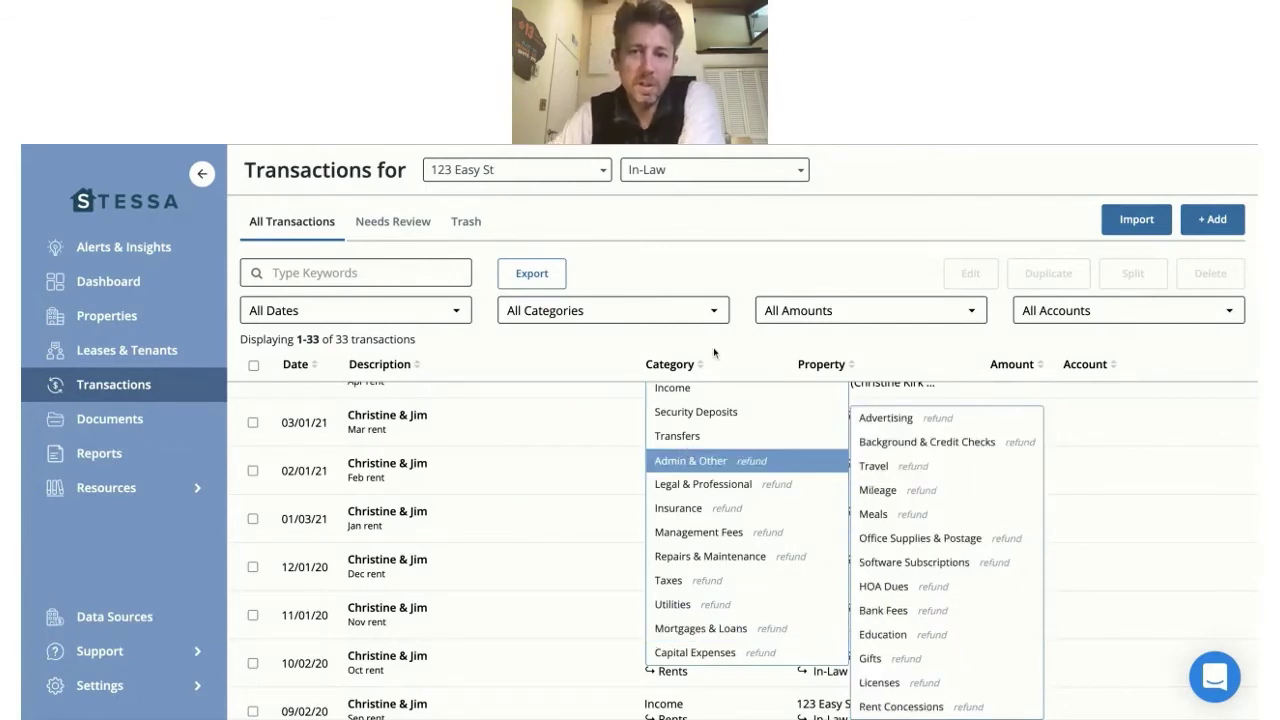
pyautogui.click(760, 345)
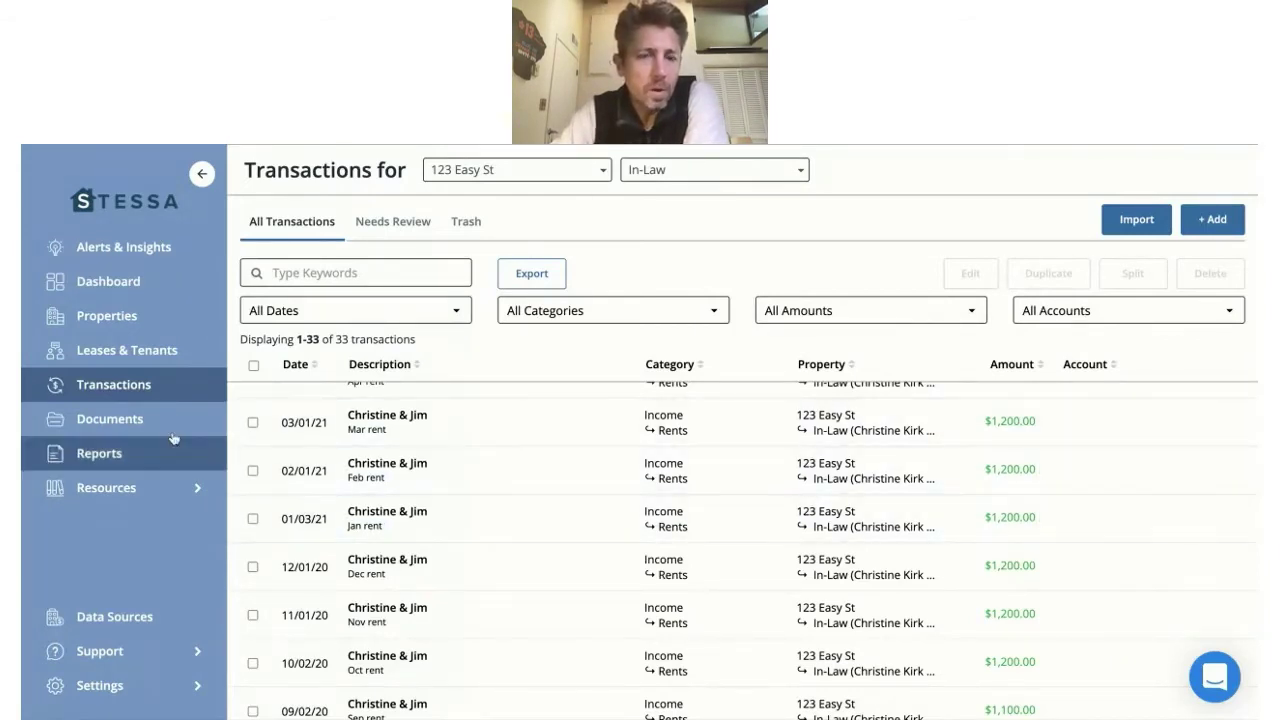
# Open the Net Cash Flow report and review its date range, grouping and category detail options and the other available report types
pyautogui.click(100, 454)
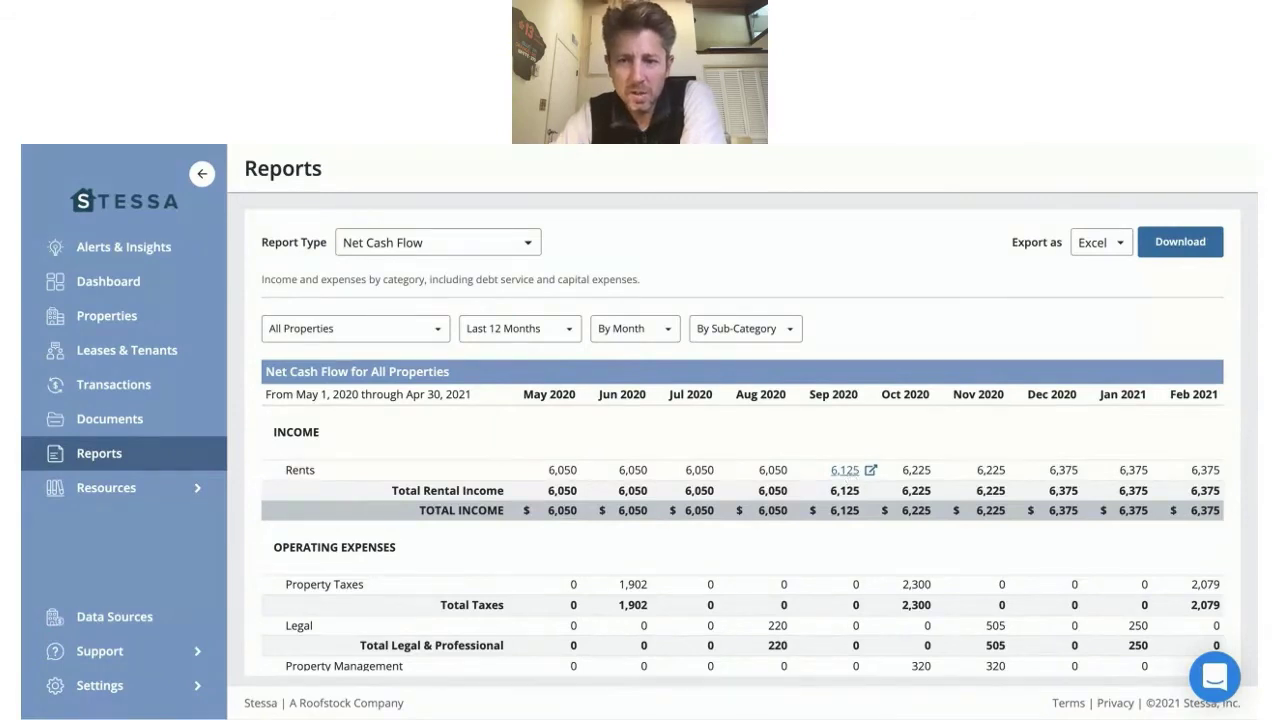
pyautogui.click(845, 470)
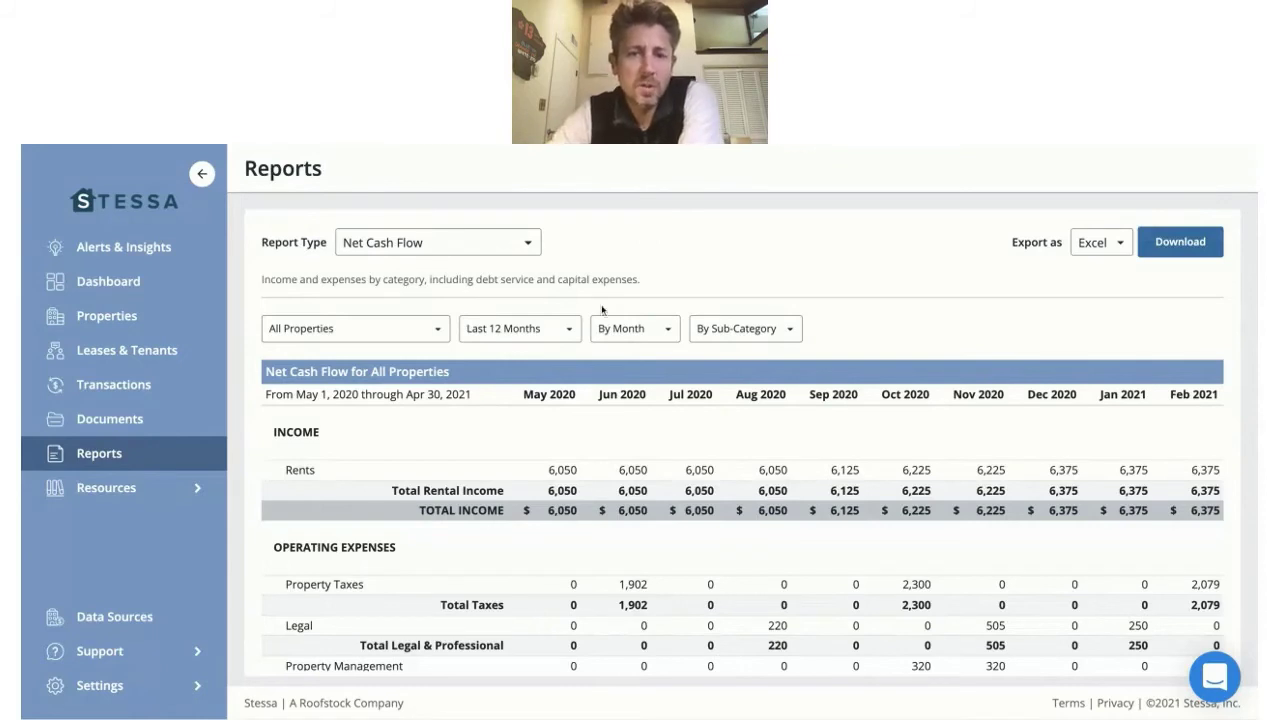
pyautogui.click(530, 330)
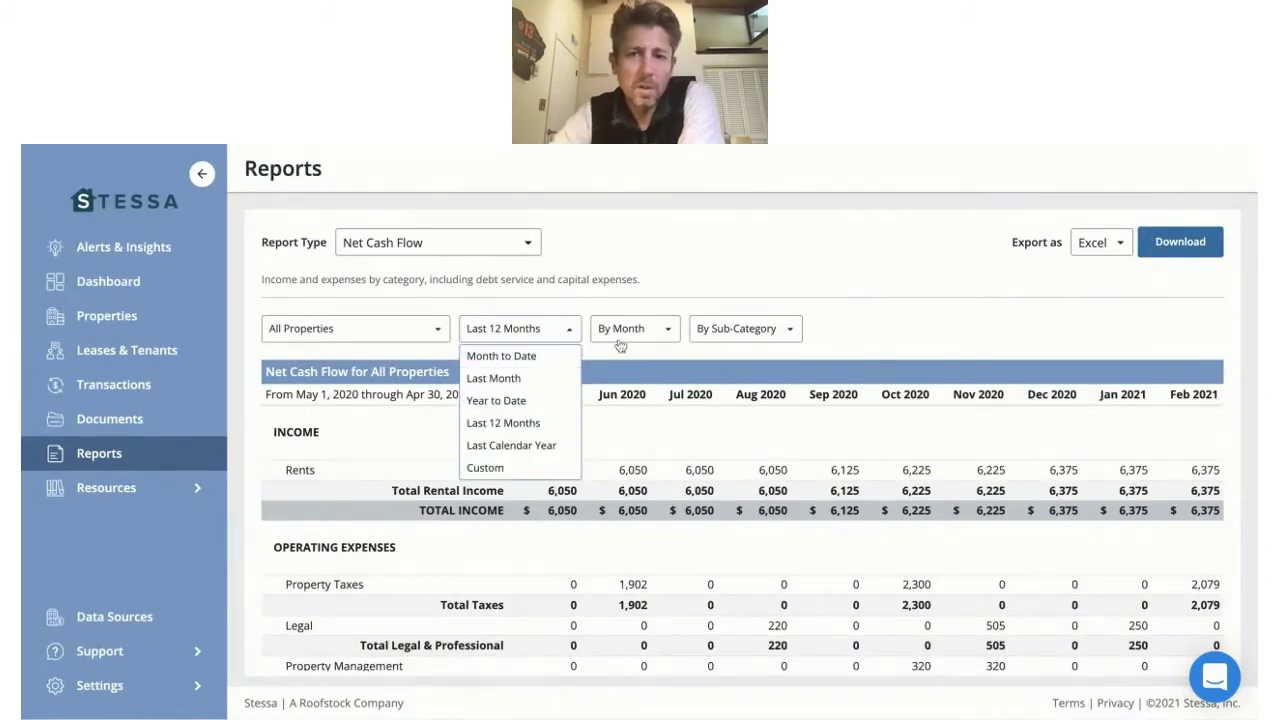
pyautogui.click(664, 329)
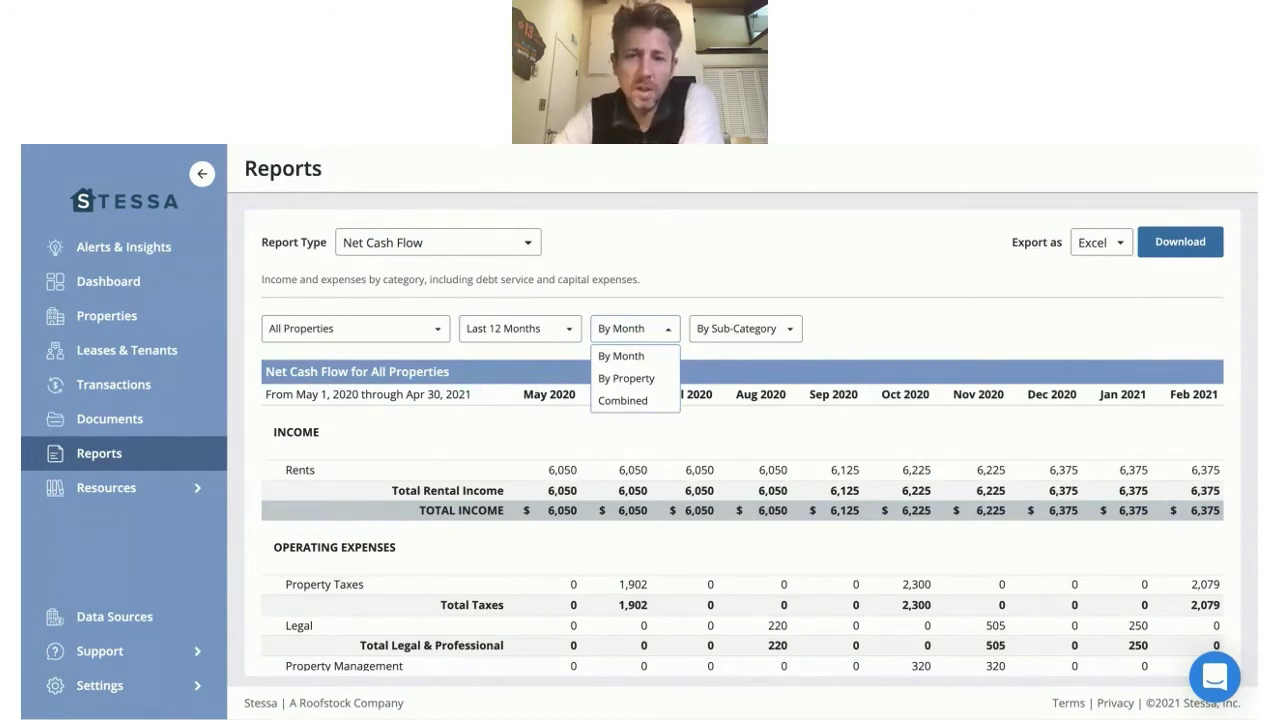
pyautogui.click(768, 333)
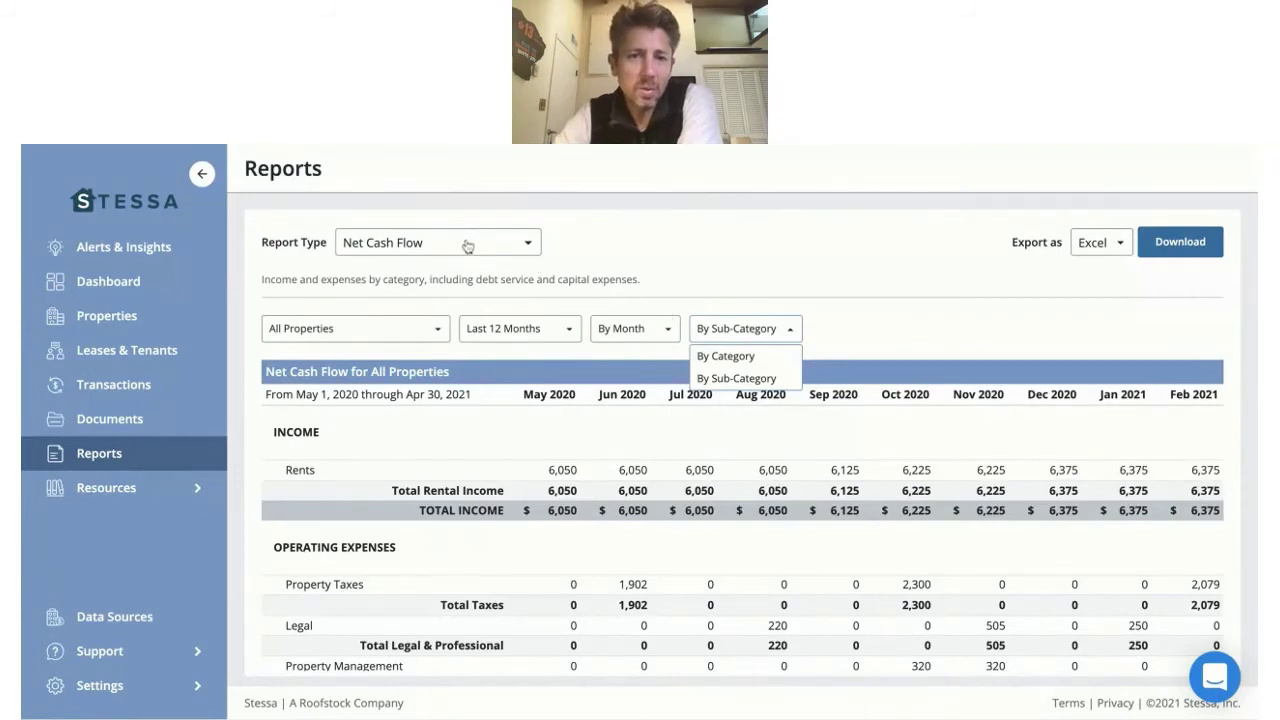
pyautogui.click(467, 246)
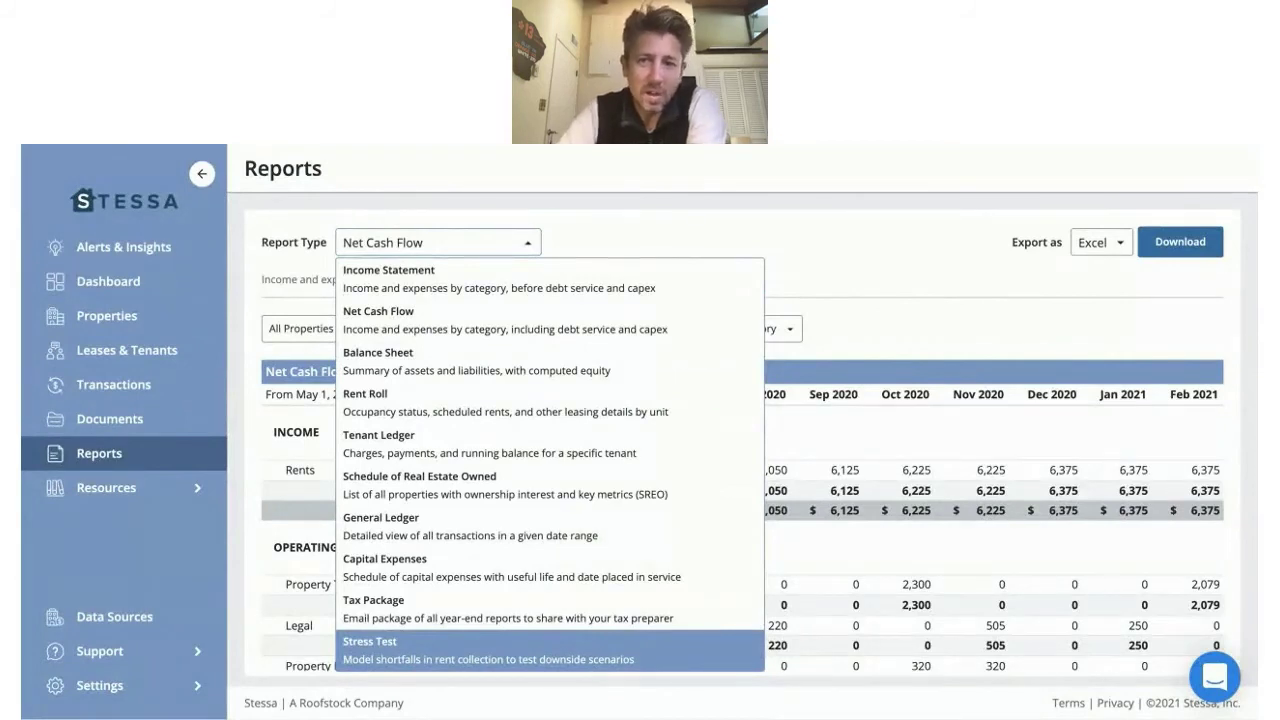
pyautogui.click(673, 236)
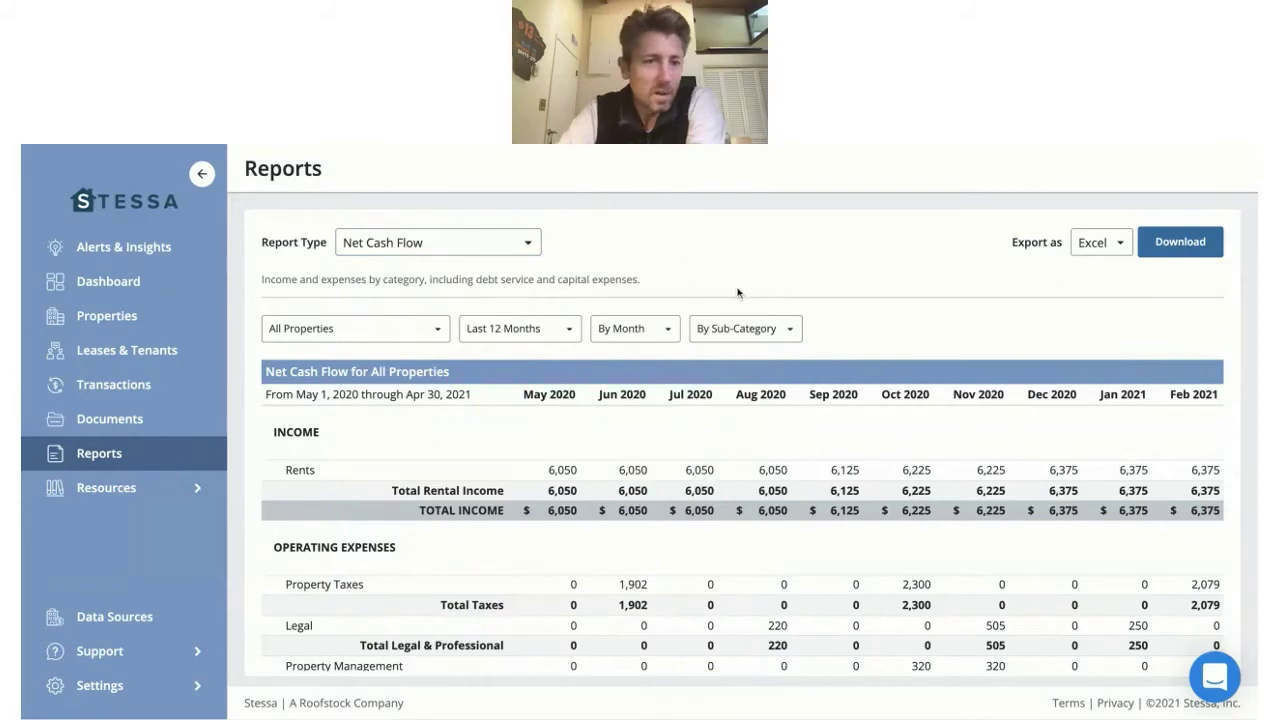
# Open the documents for all properties and look over the stored files and the Documents Organizer
pyautogui.click(110, 419)
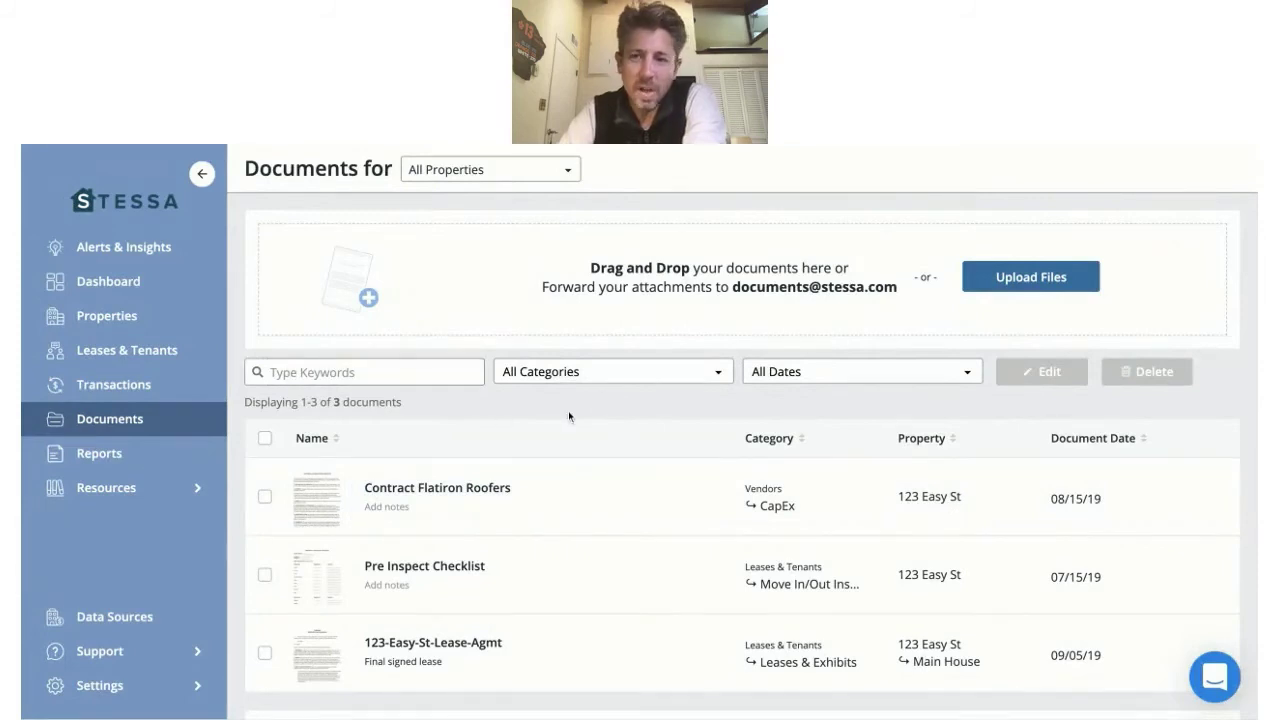
pyautogui.scroll(-3, 613, 408)
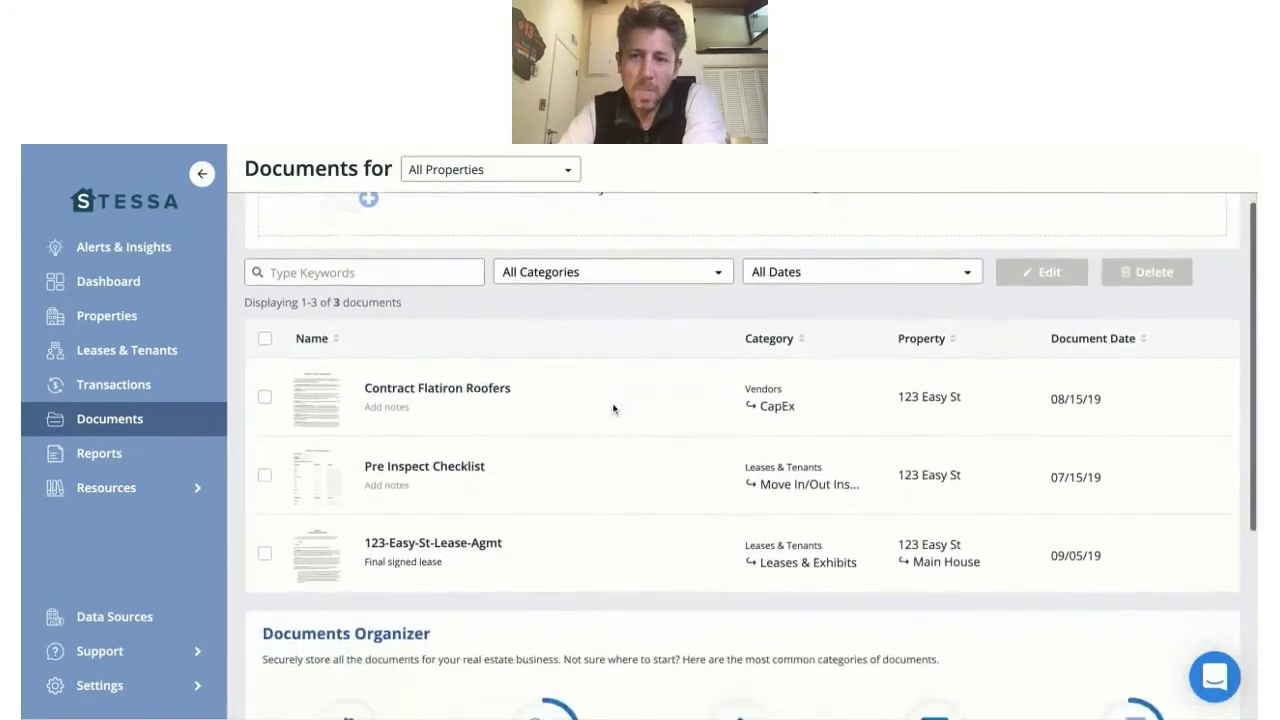
pyautogui.scroll(3, 604, 396)
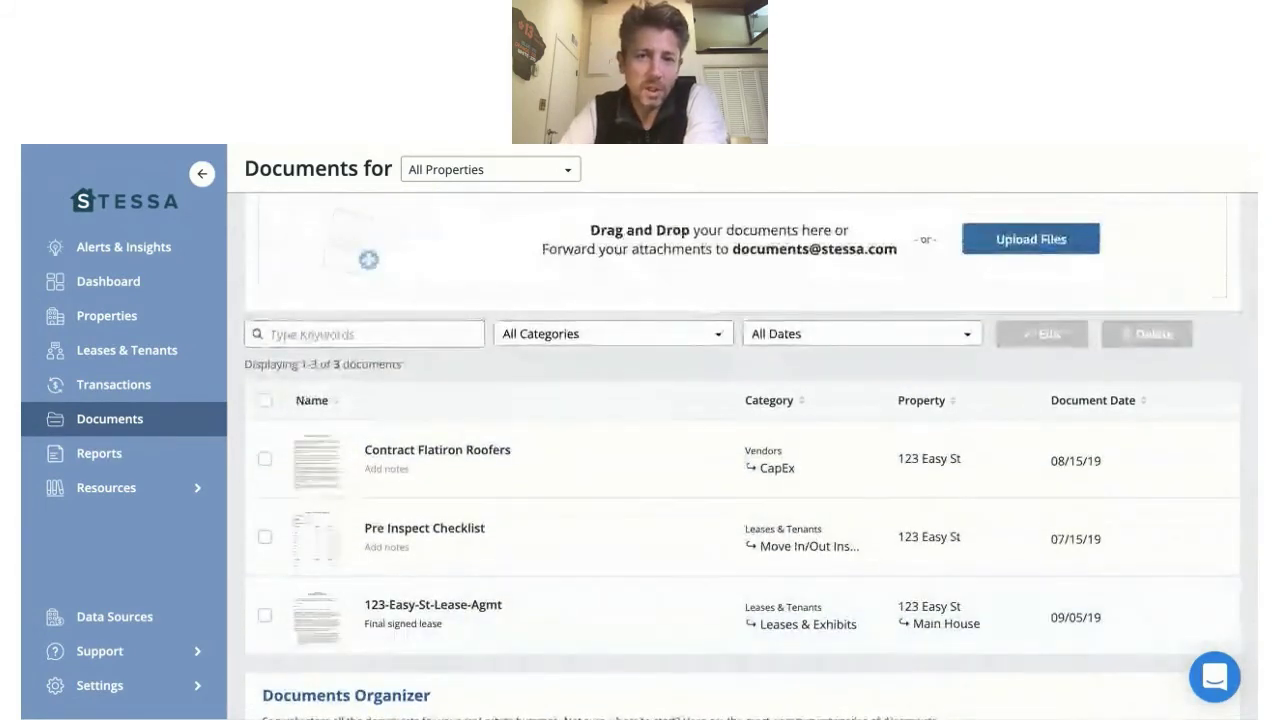
pyautogui.scroll(1, 600, 390)
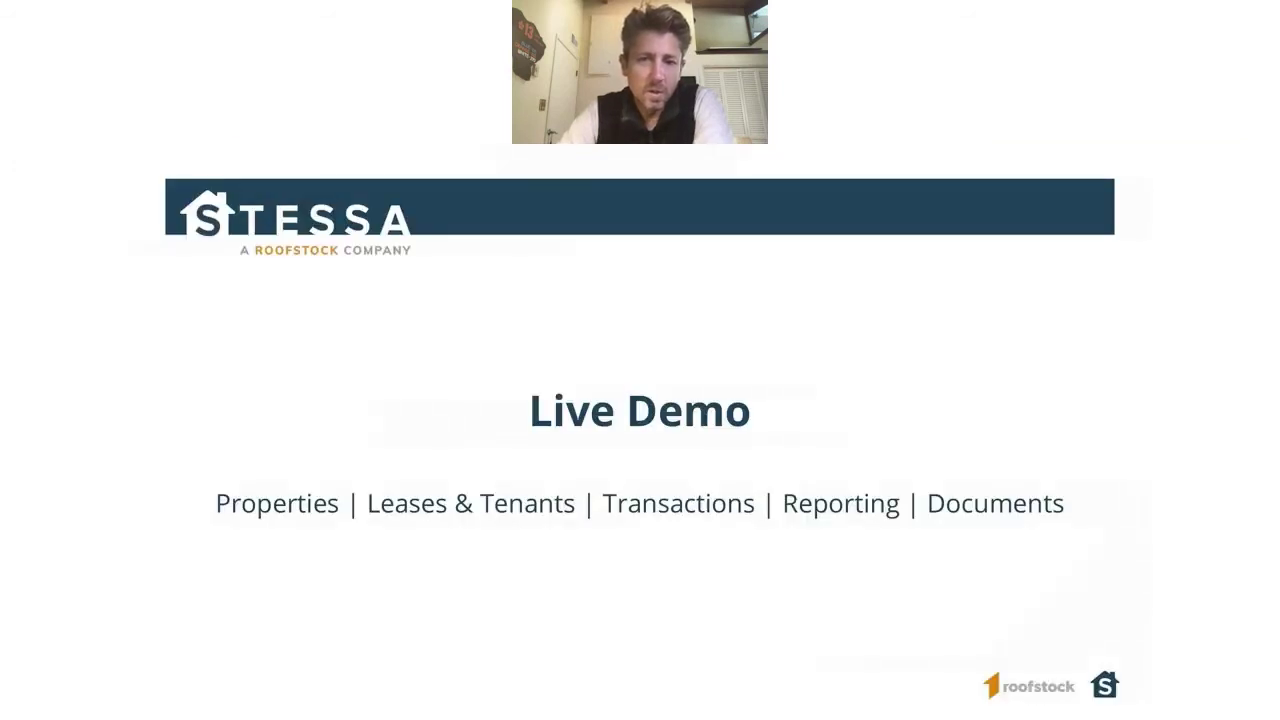
pyautogui.press('Right')
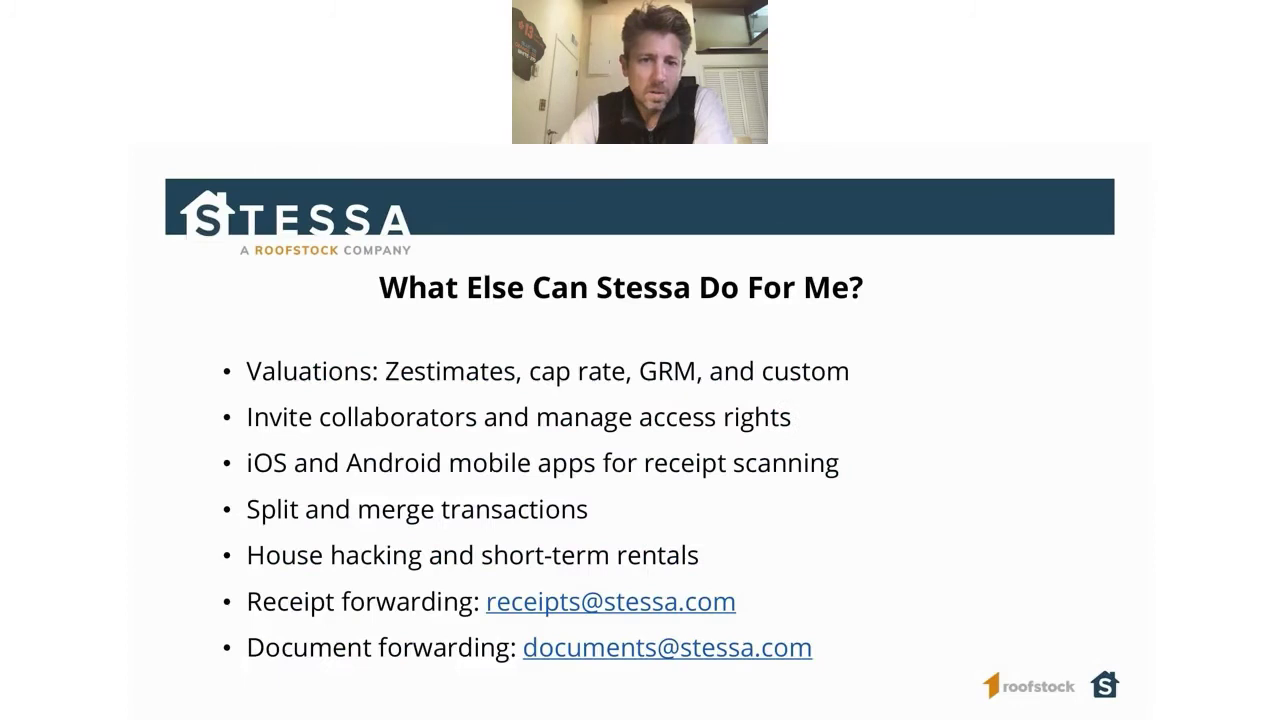